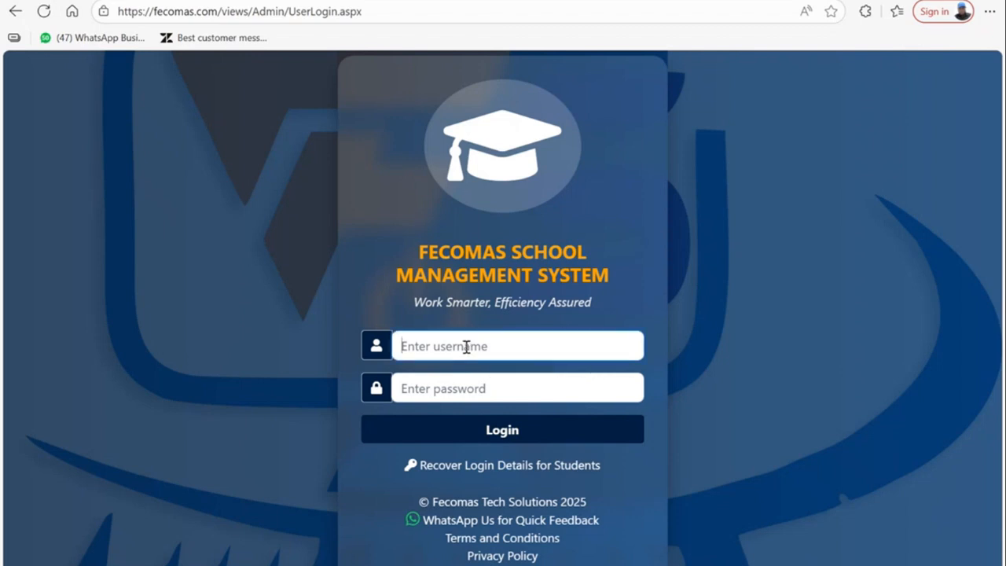
- Sign in to the administrator account with the username and password
type("eliot")
key("Tab")
type("ad")
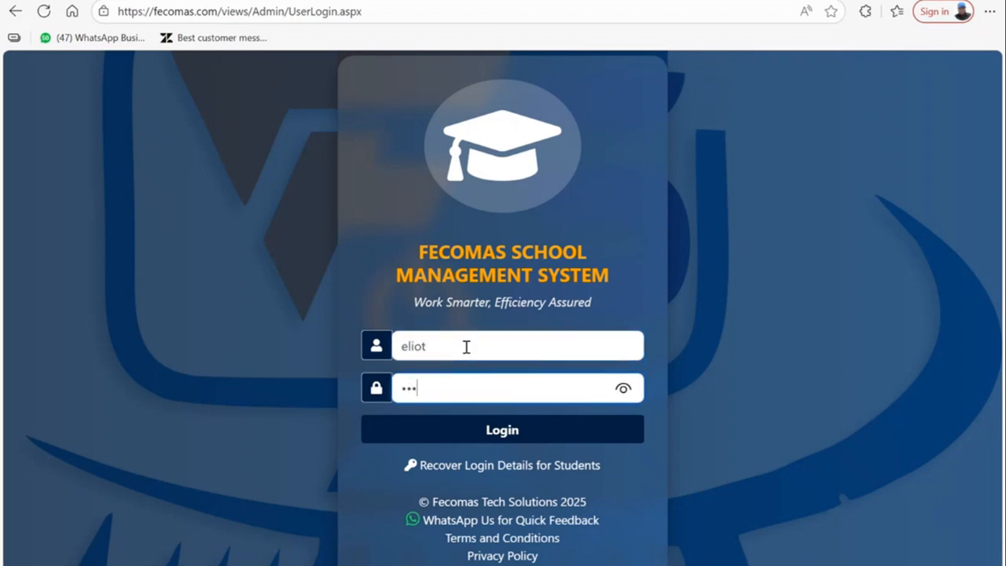
key("Return")
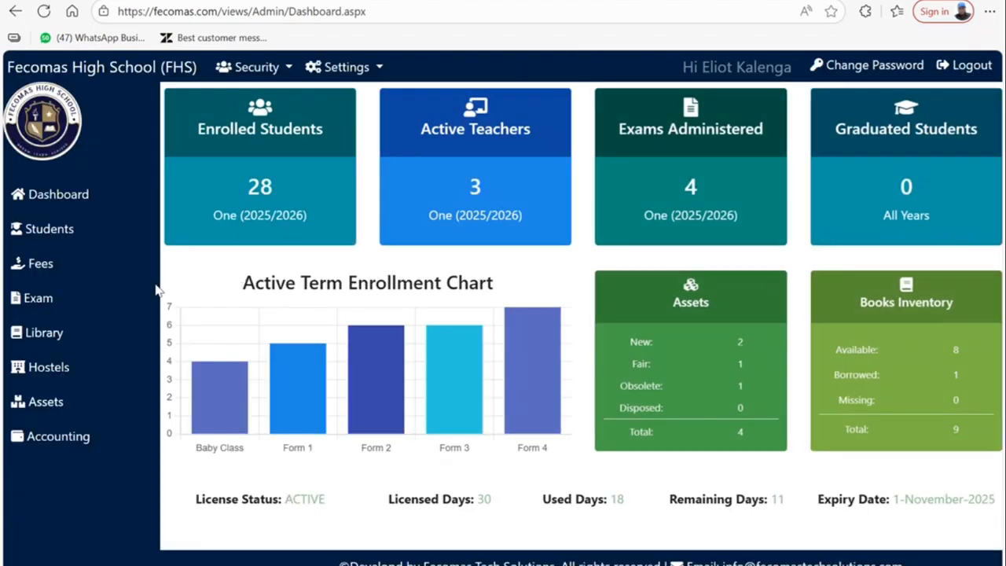
- Expand Exam and open Subjects Allocation from the Settings menu
left_click(45, 301)
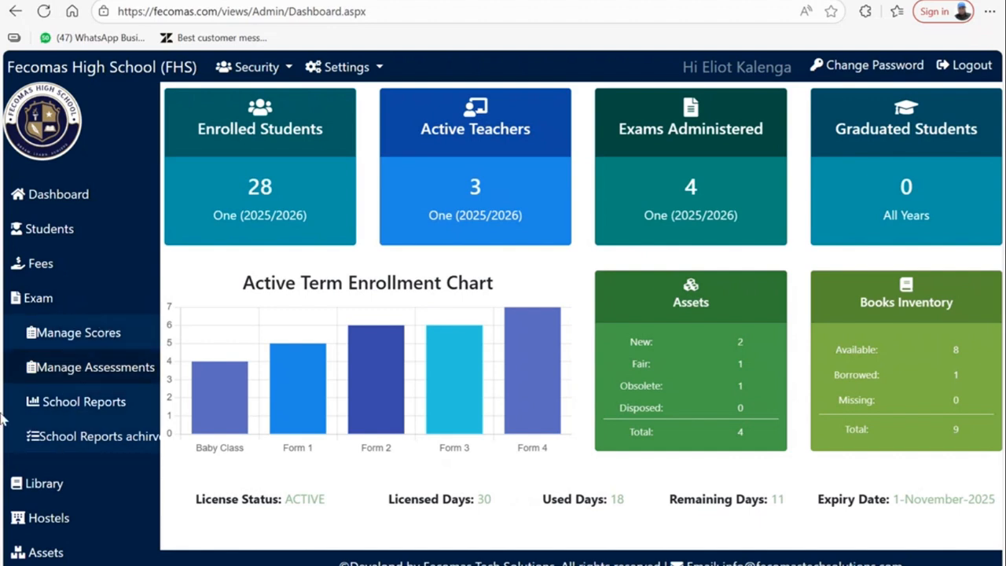
left_click(375, 70)
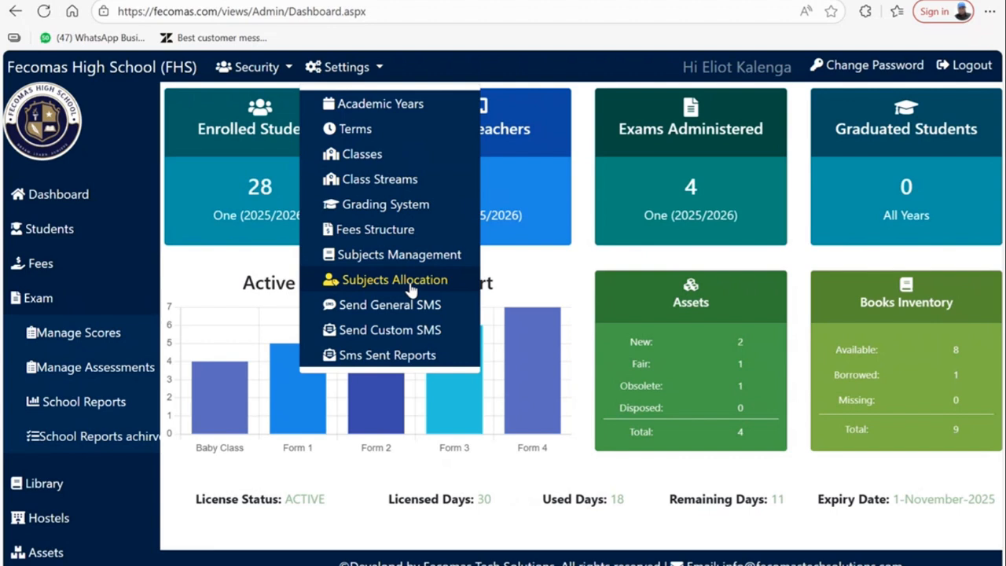
double_click(359, 74)
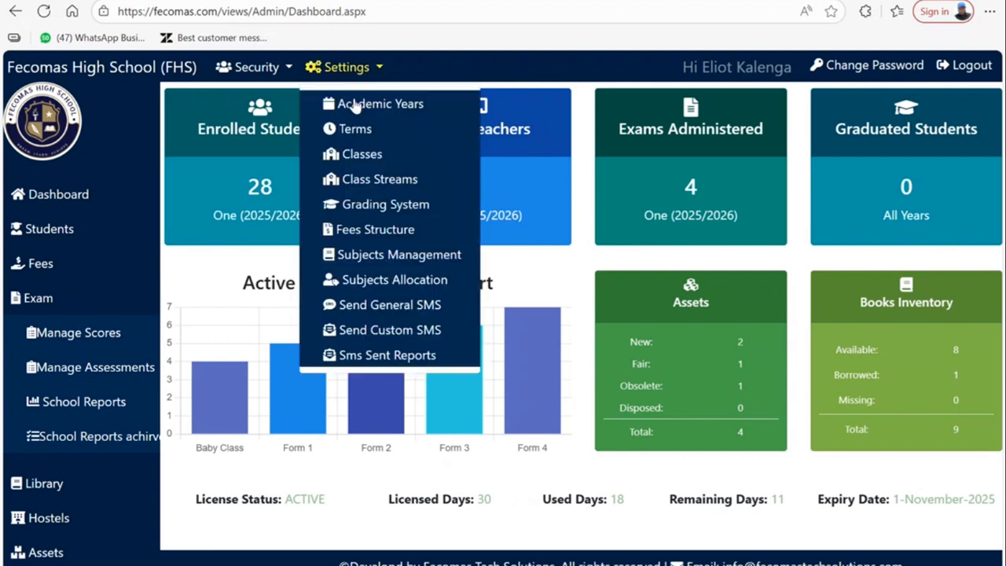
left_click(377, 285)
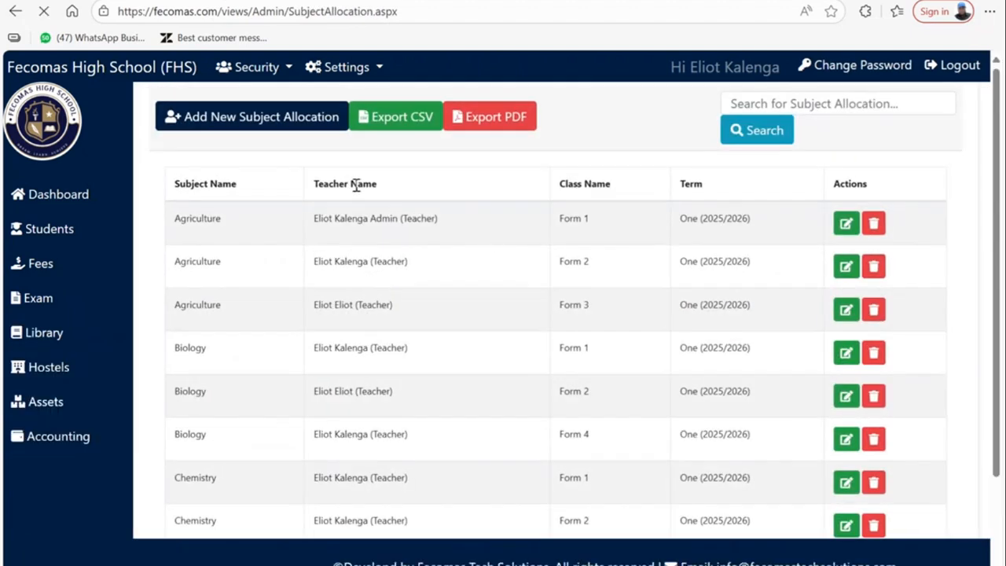
left_click(236, 124)
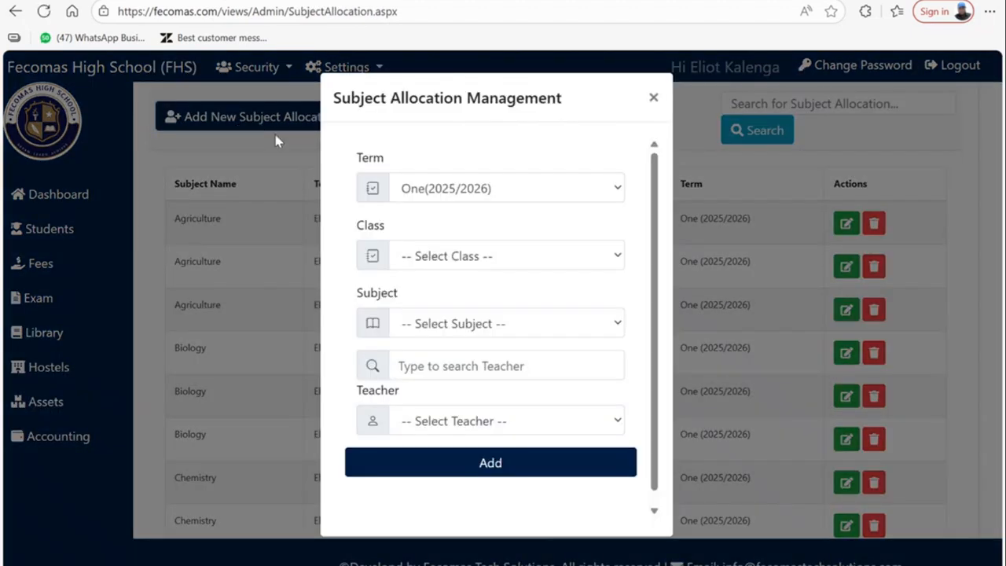
left_click(431, 263)
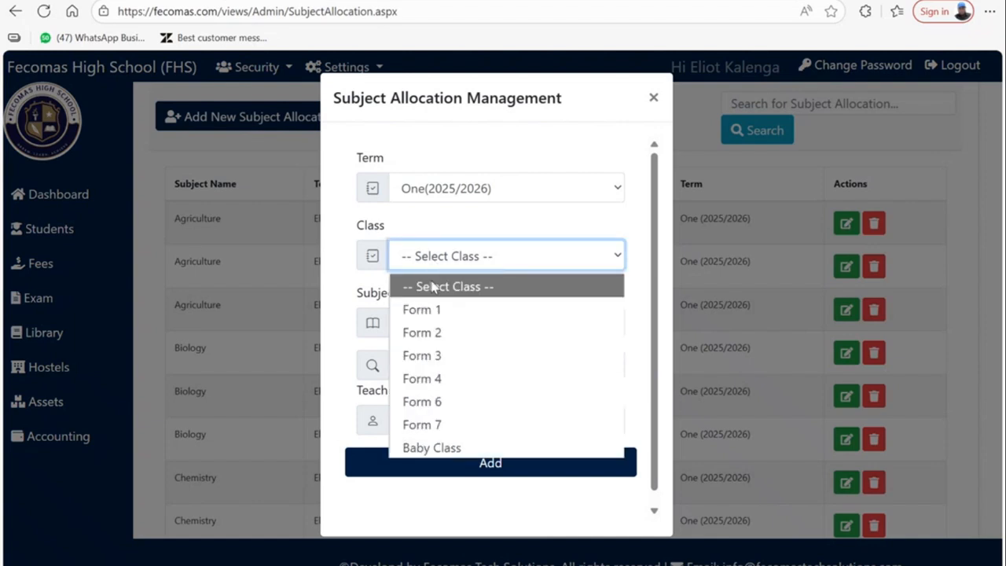
left_click(425, 310)
left_click(425, 322)
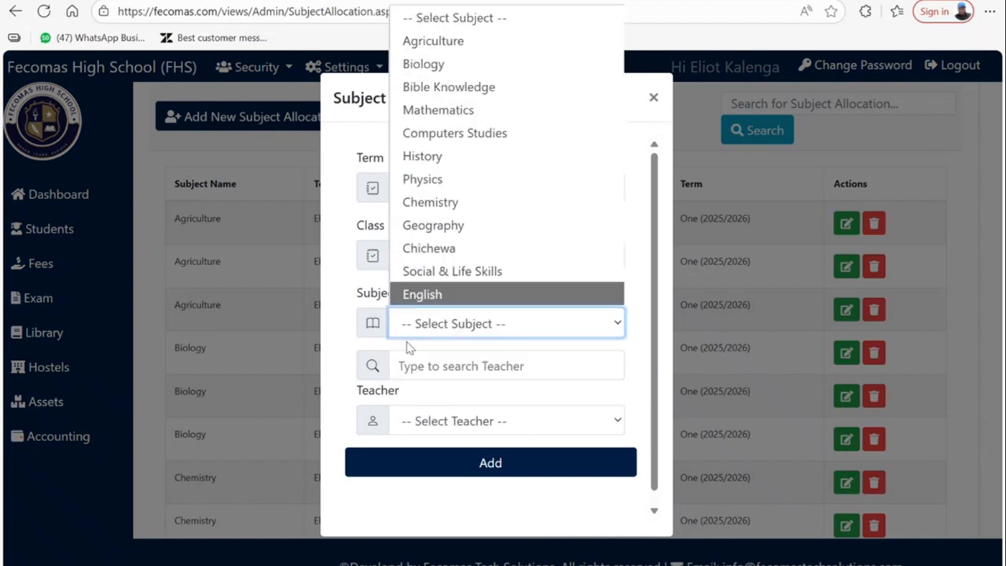
left_click(428, 420)
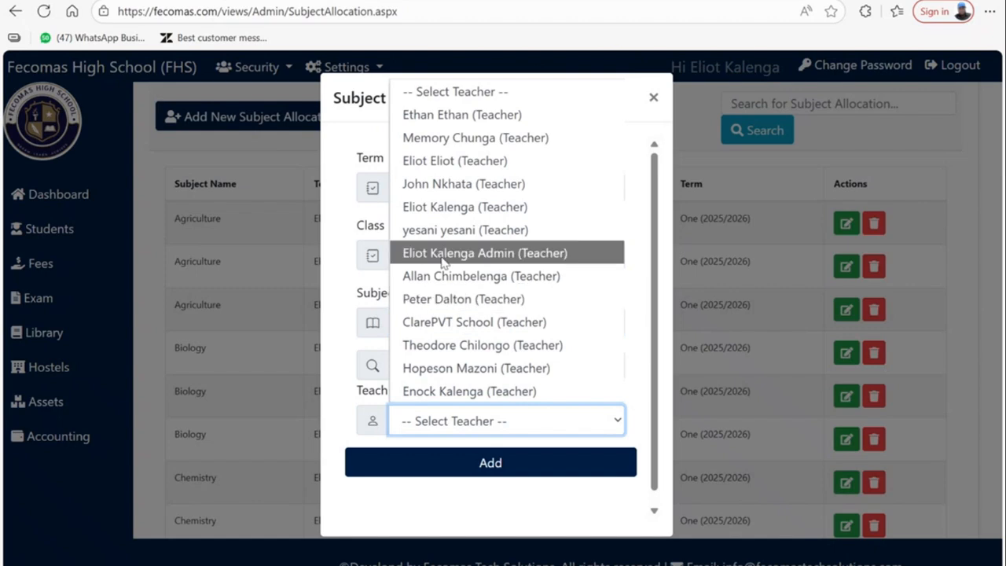
left_click(651, 97)
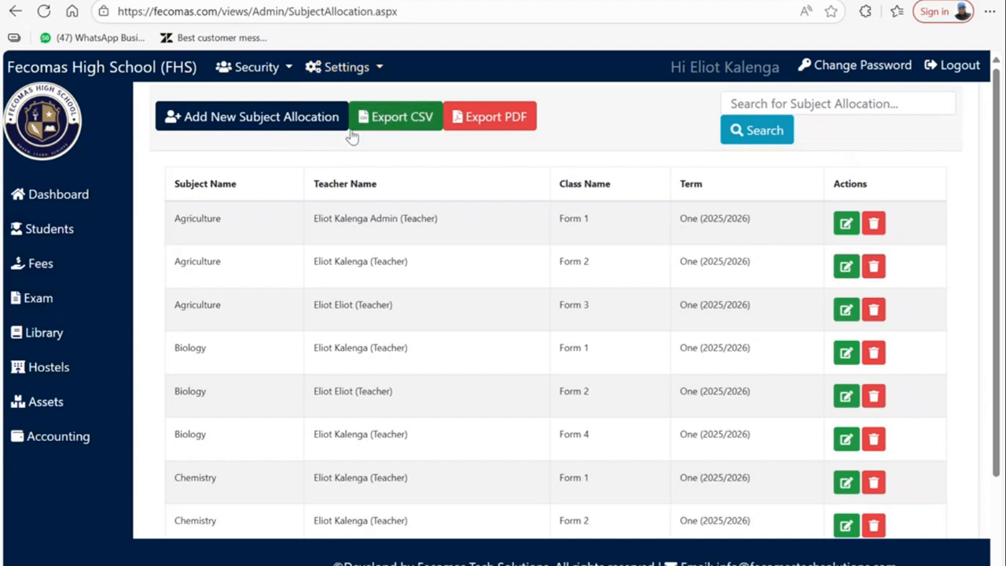
- Expand the Exam menu and scroll through the subject allocation table
left_click(40, 297)
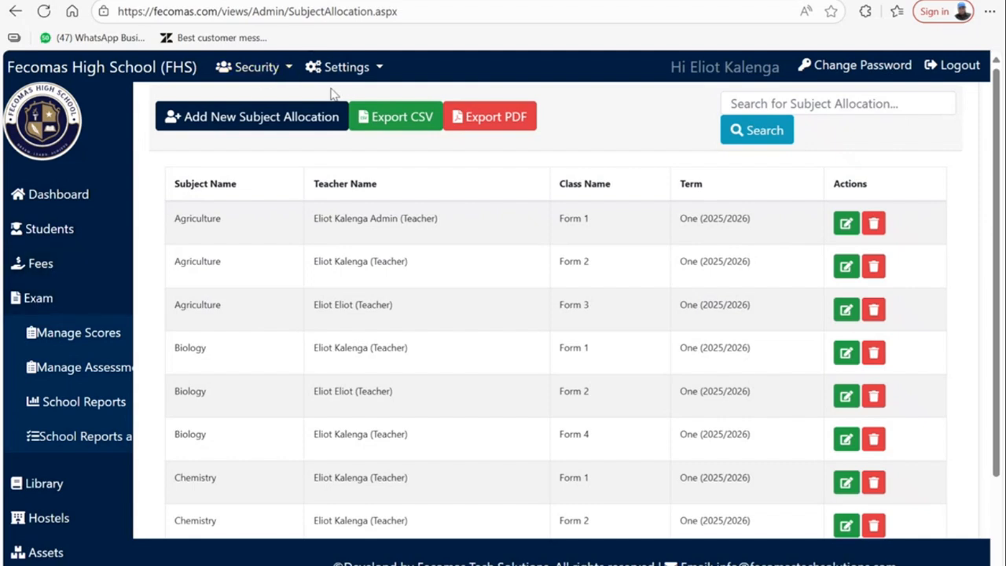
scroll(270, 259, "down", 2)
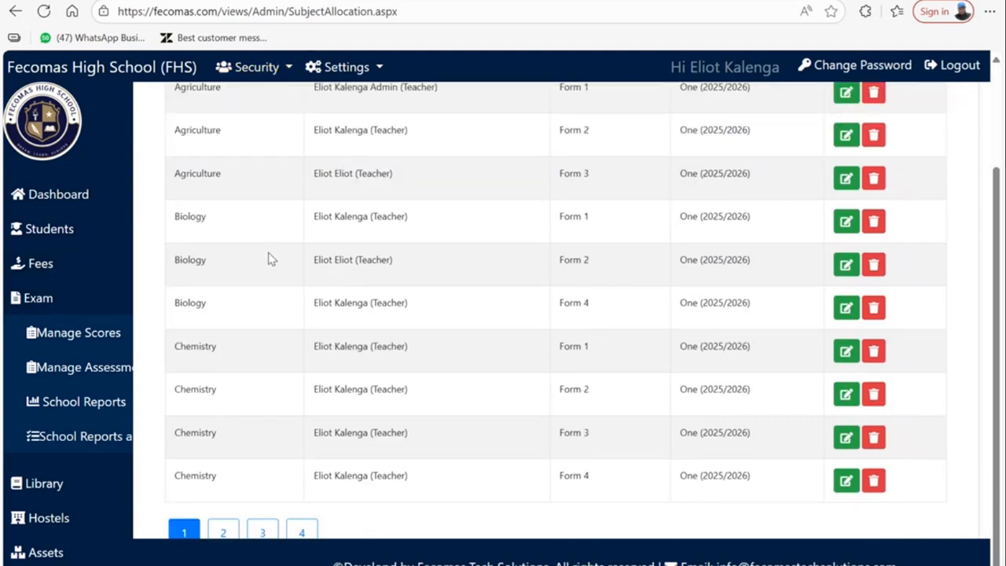
scroll(267, 250, "up", 2)
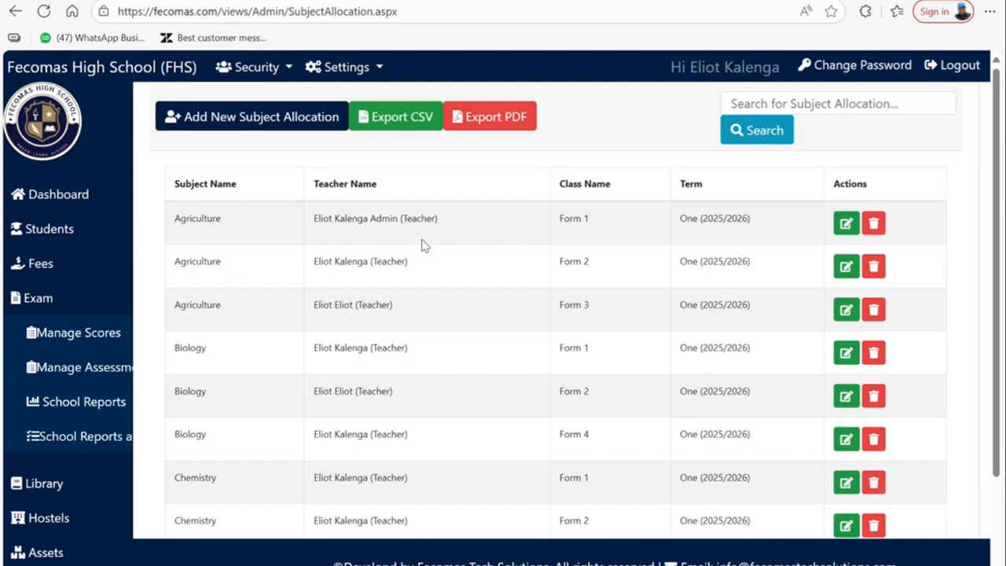
scroll(325, 236, "down", 2)
scroll(236, 234, "up", 2)
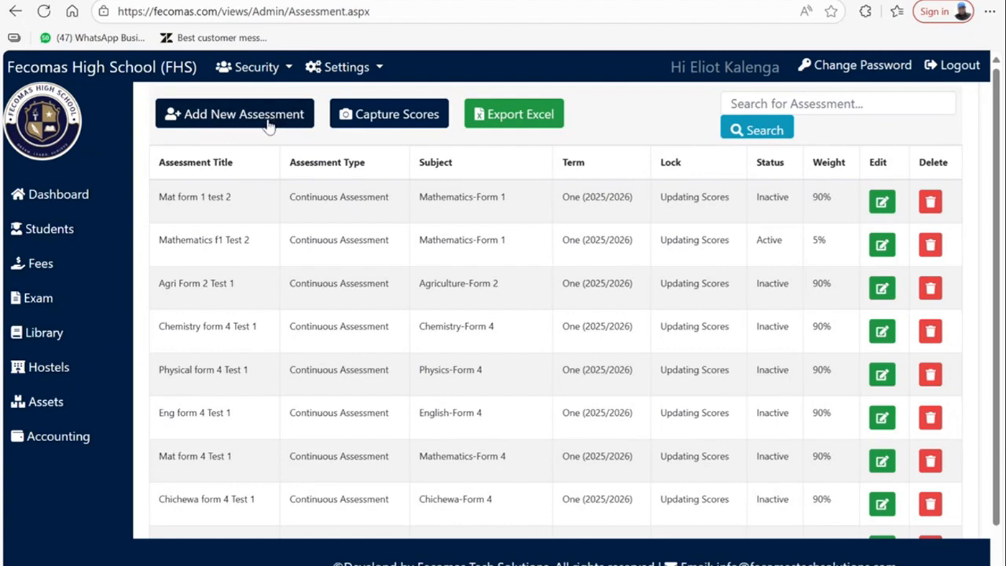
- Start a new assessment with a draft Agriculture title and type Continuous Assessment
left_click(238, 118)
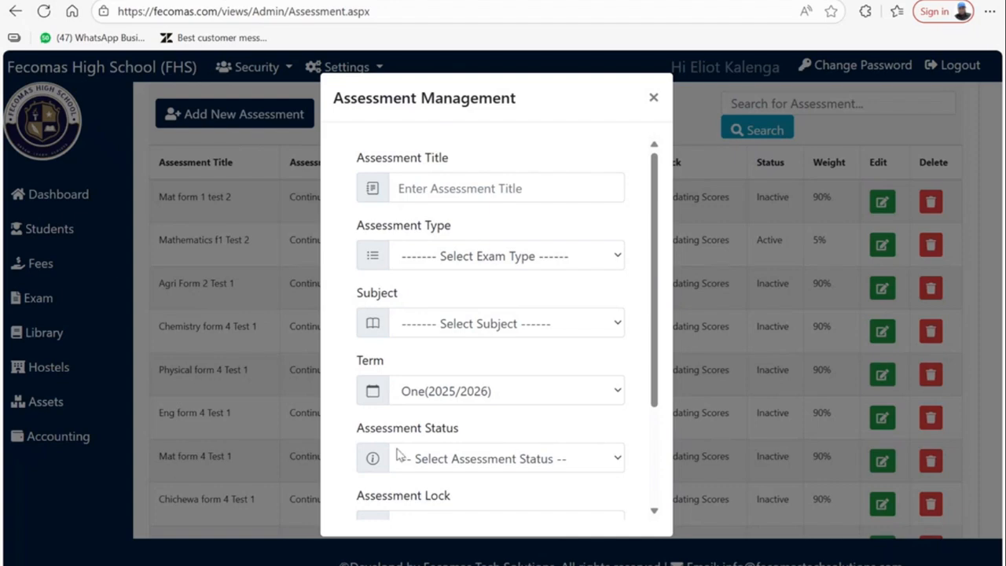
left_click(227, 100)
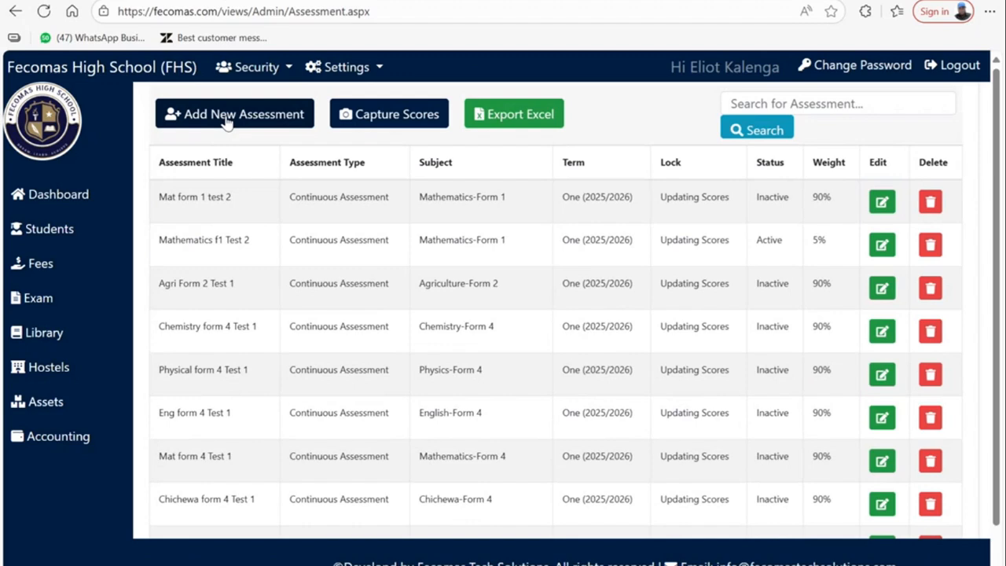
left_click(227, 122)
left_click(470, 187)
type("Agricture")
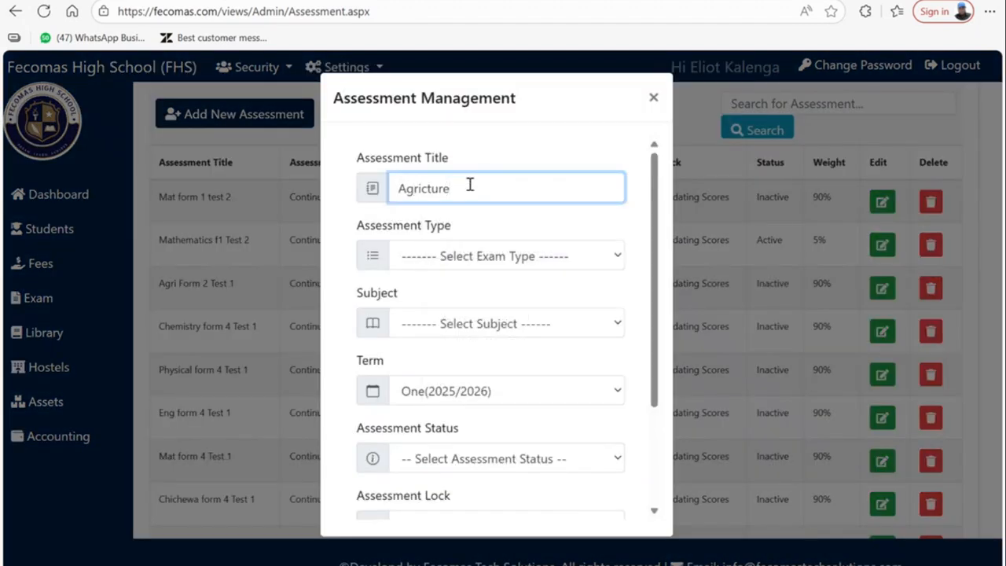
type("]]]")
key("BackSpace")
key("BackSpace")
key("BackSpace")
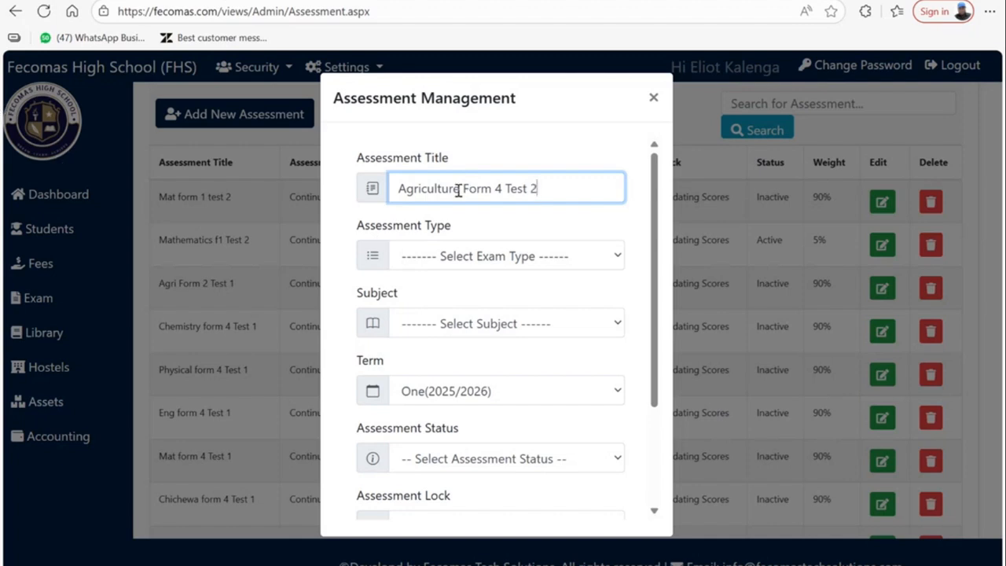
left_click(445, 258)
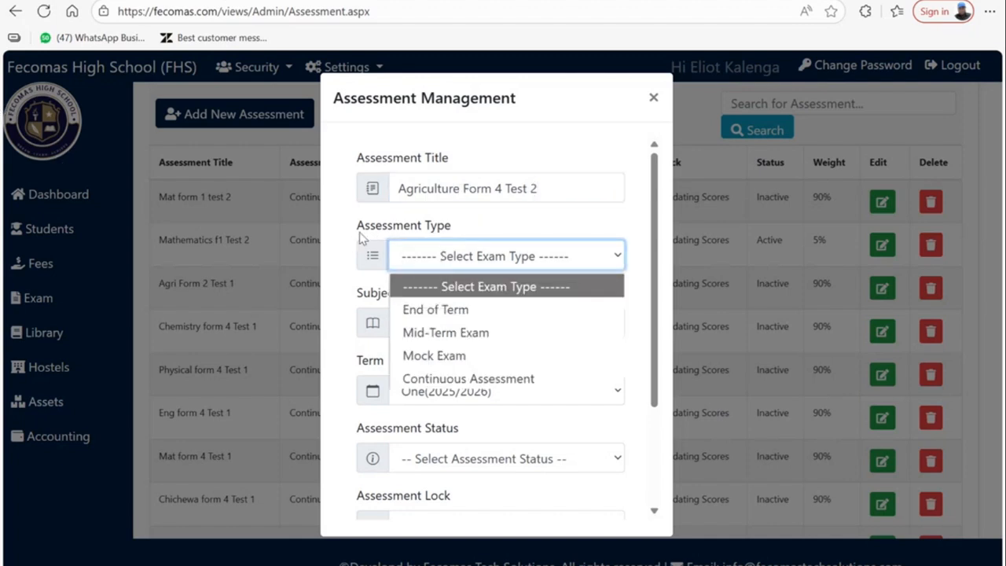
left_click(466, 378)
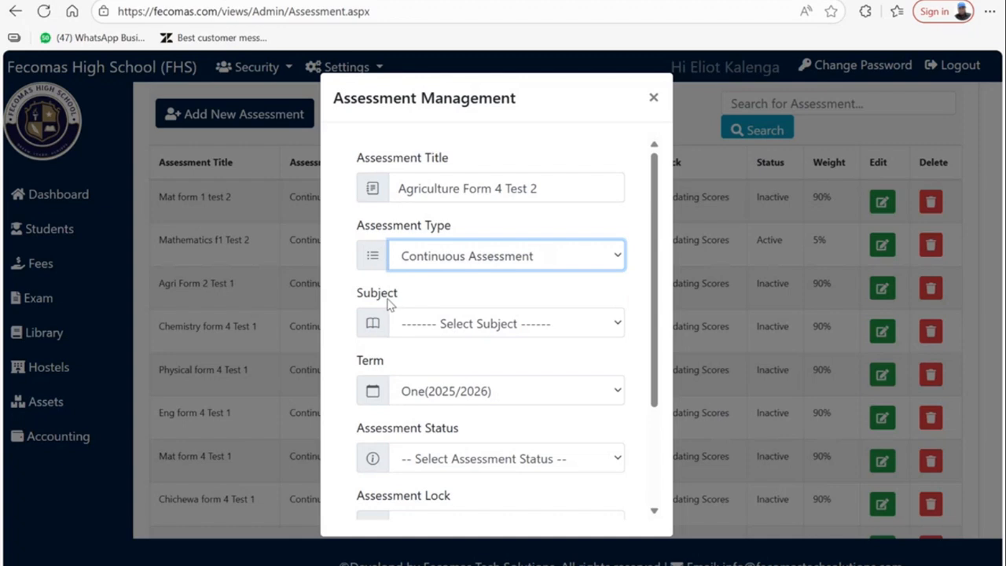
- Search the subject list for an Agriculture entry, then close the form unsaved
left_click(439, 330)
scroll(444, 236, "down", 3)
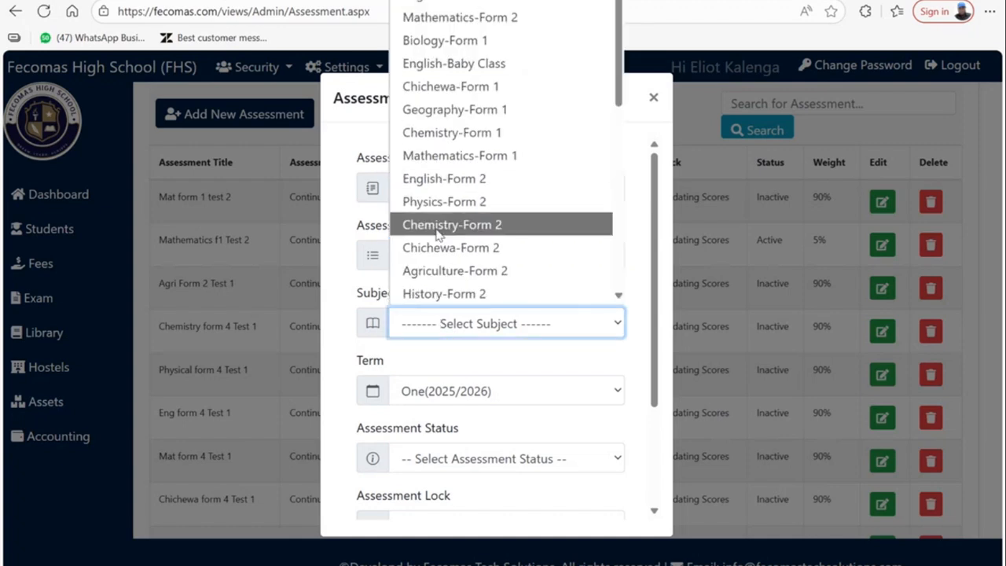
scroll(461, 252, "down", 4)
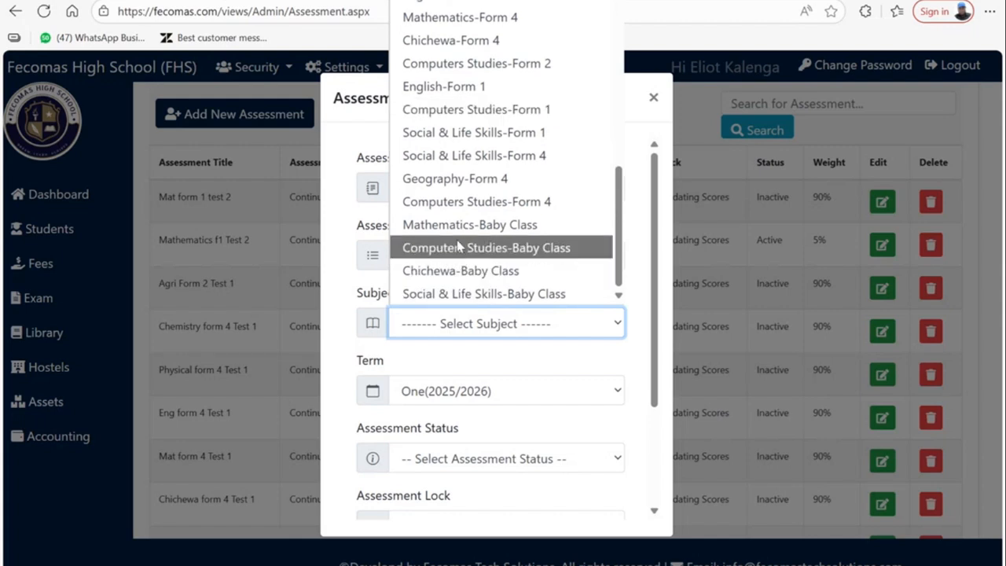
scroll(470, 212, "up", 2)
scroll(471, 212, "up", 4)
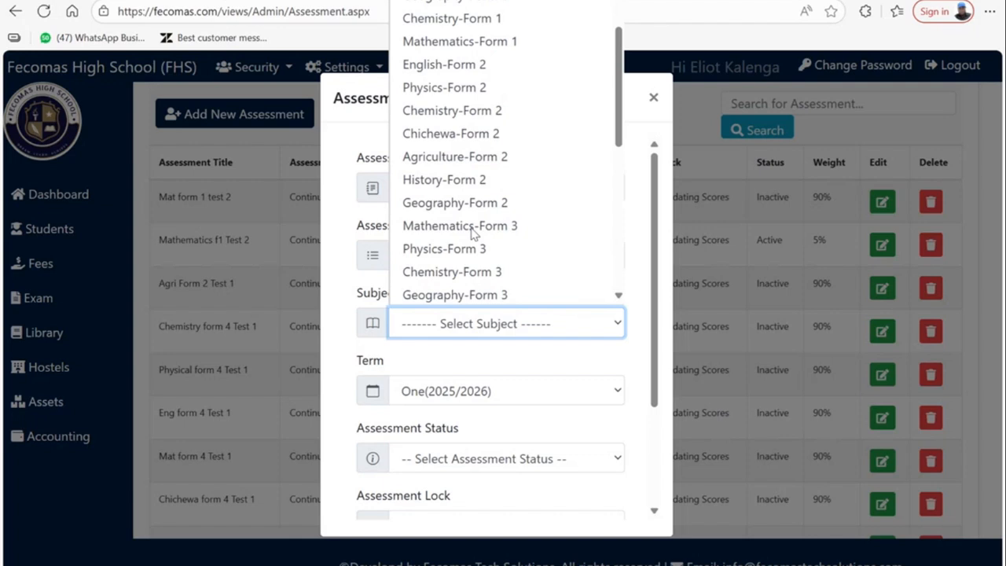
scroll(472, 231, "up", 2)
scroll(472, 228, "down", 2)
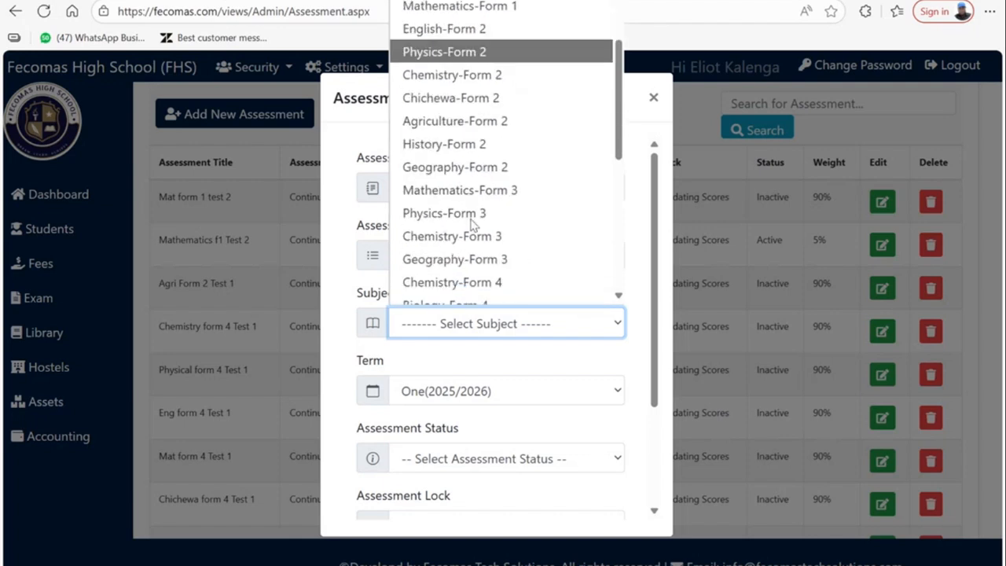
scroll(472, 228, "down", 1)
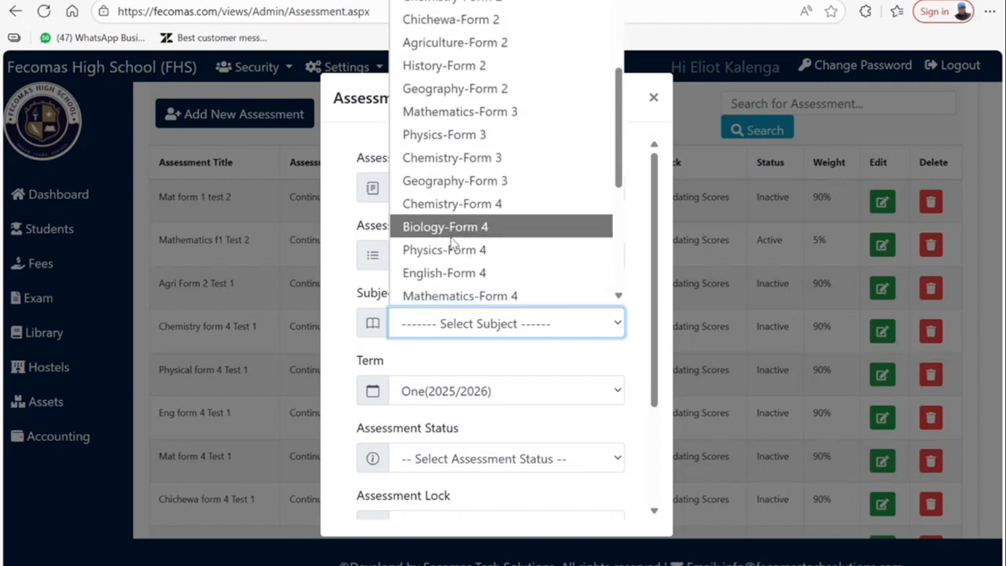
scroll(460, 243, "down", 2)
scroll(453, 255, "down", 2)
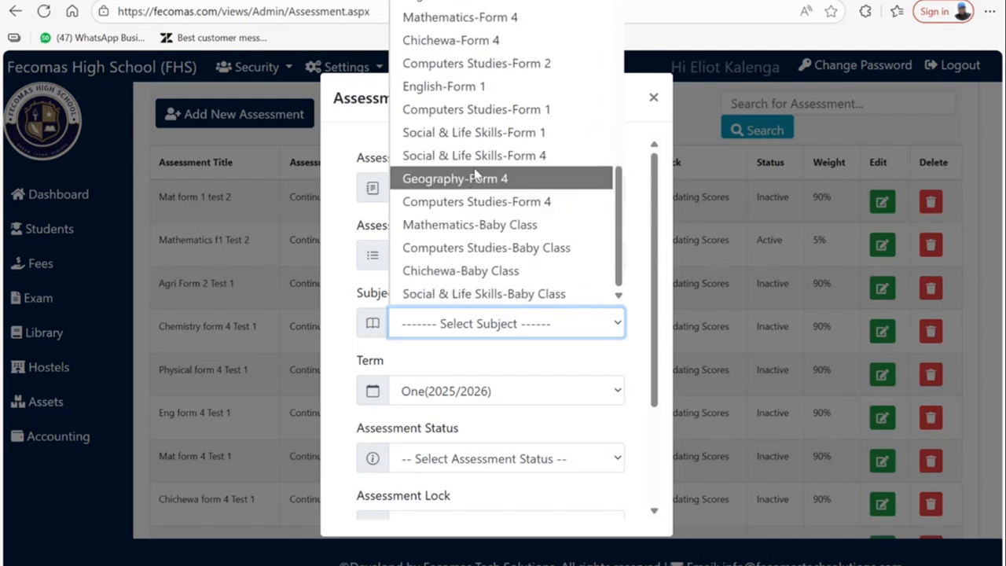
scroll(476, 270, "up", 3)
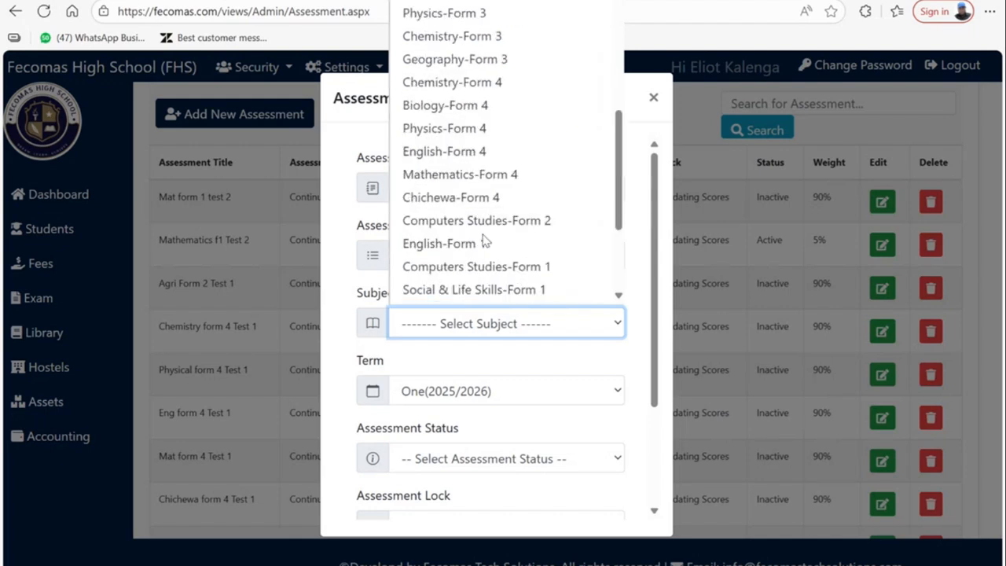
scroll(485, 242, "up", 6)
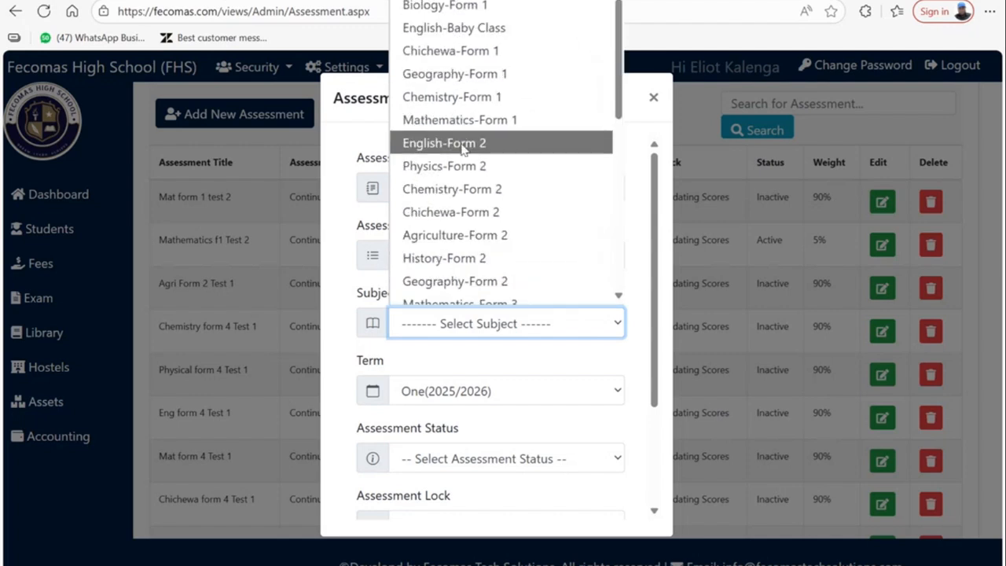
key("a")
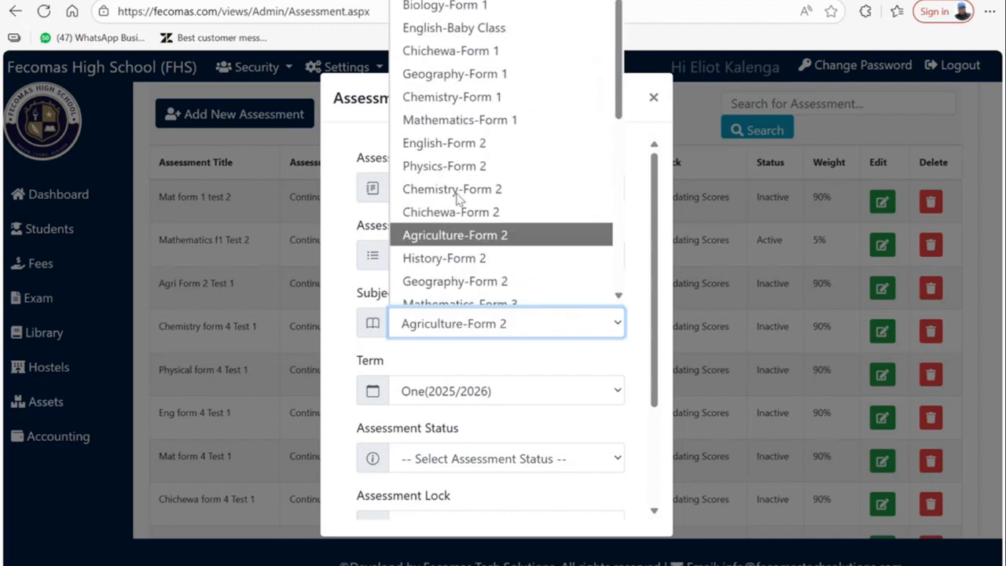
scroll(483, 211, "down", 6)
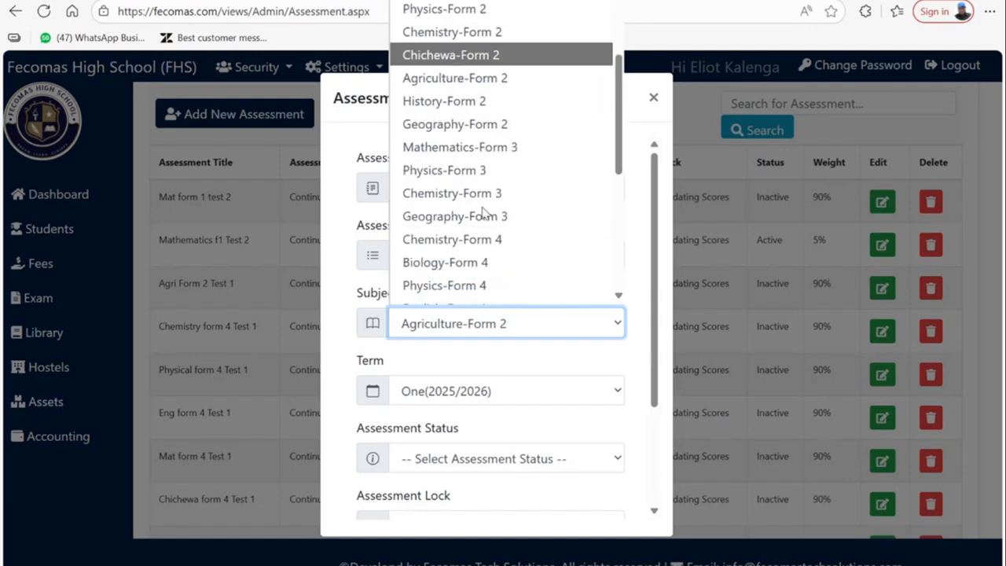
left_click(653, 98)
- Allocate Form 4 Agriculture to a teacher in Subjects Allocation
left_click(653, 98)
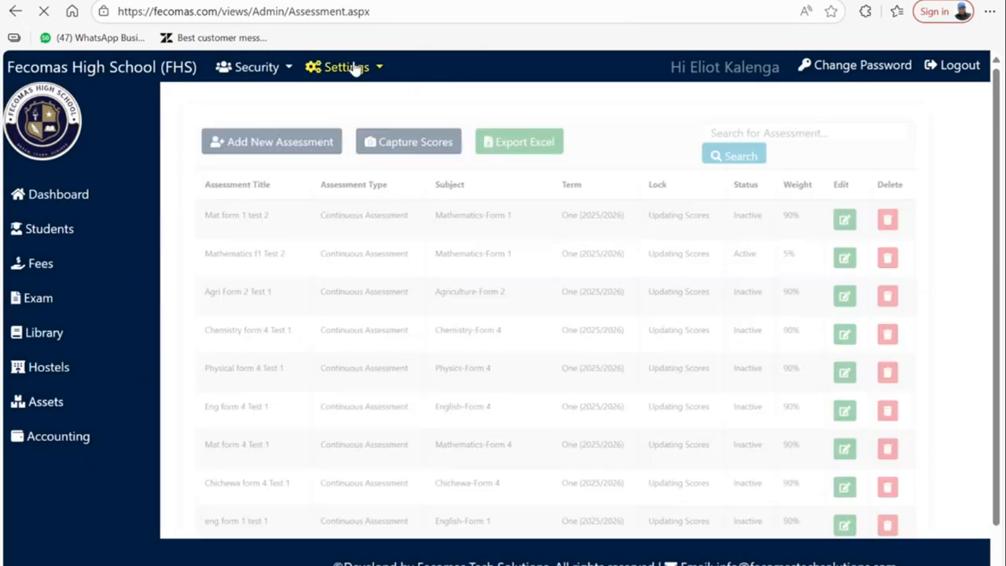
left_click(338, 68)
left_click(361, 279)
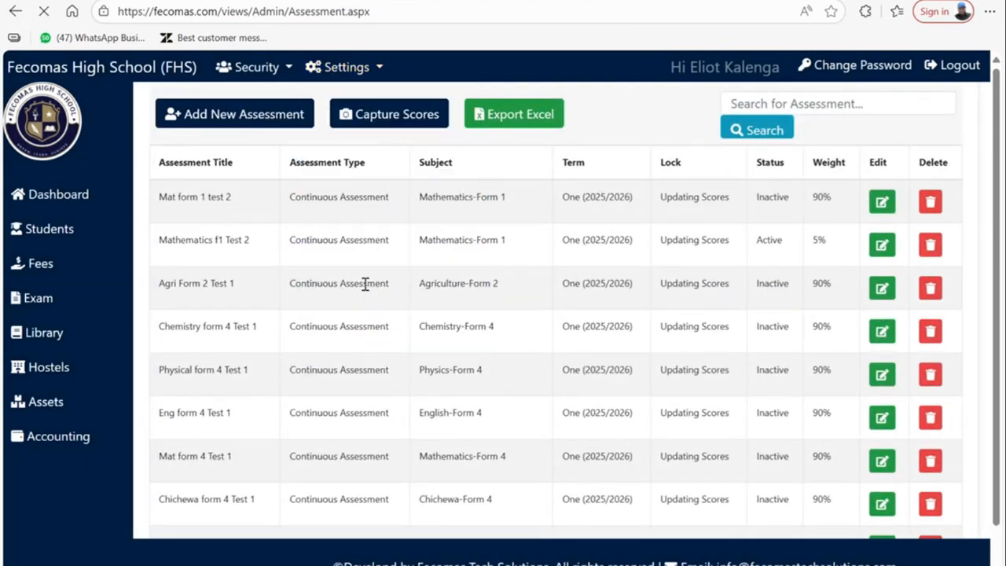
left_click(301, 118)
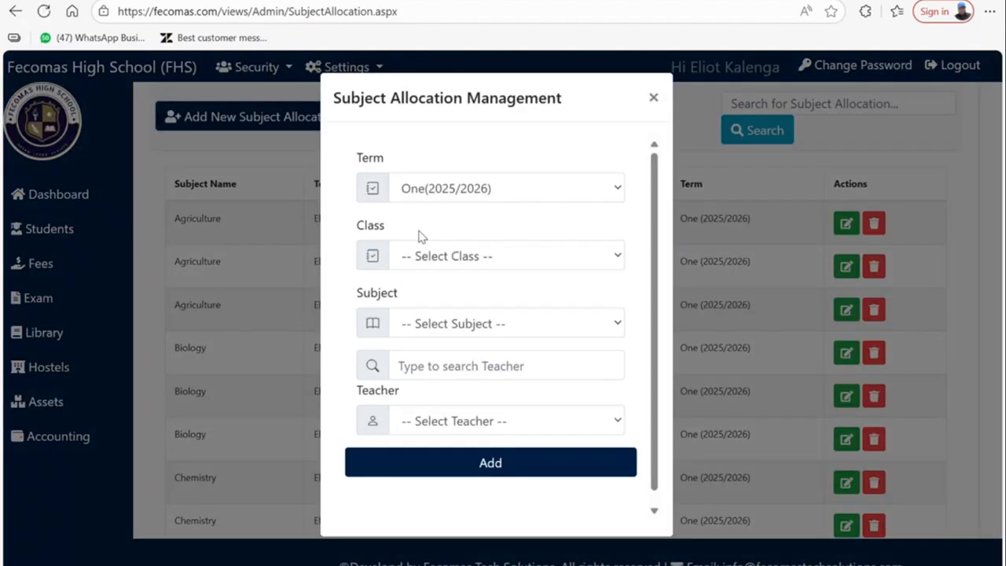
left_click(416, 255)
left_click(444, 377)
left_click(450, 328)
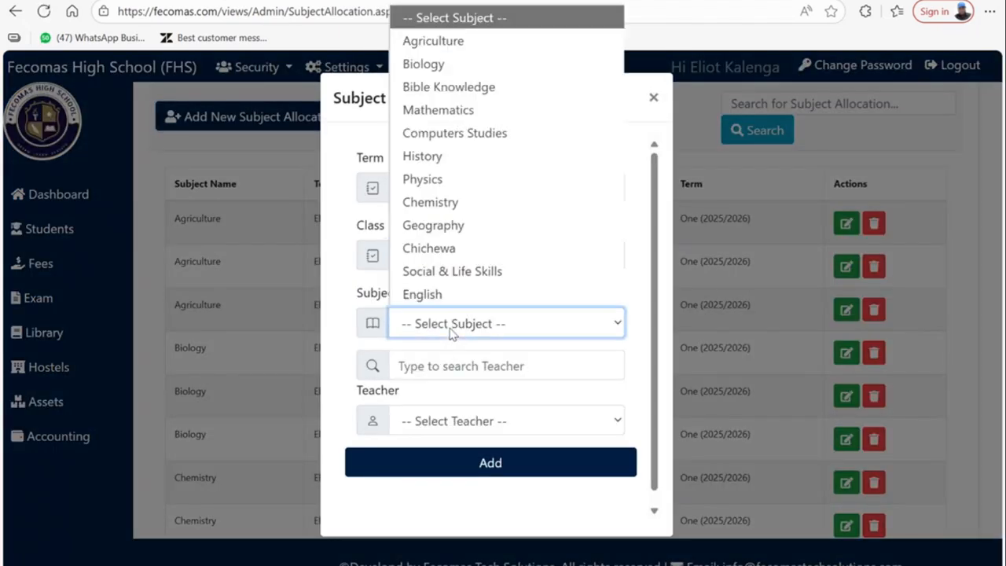
left_click(433, 41)
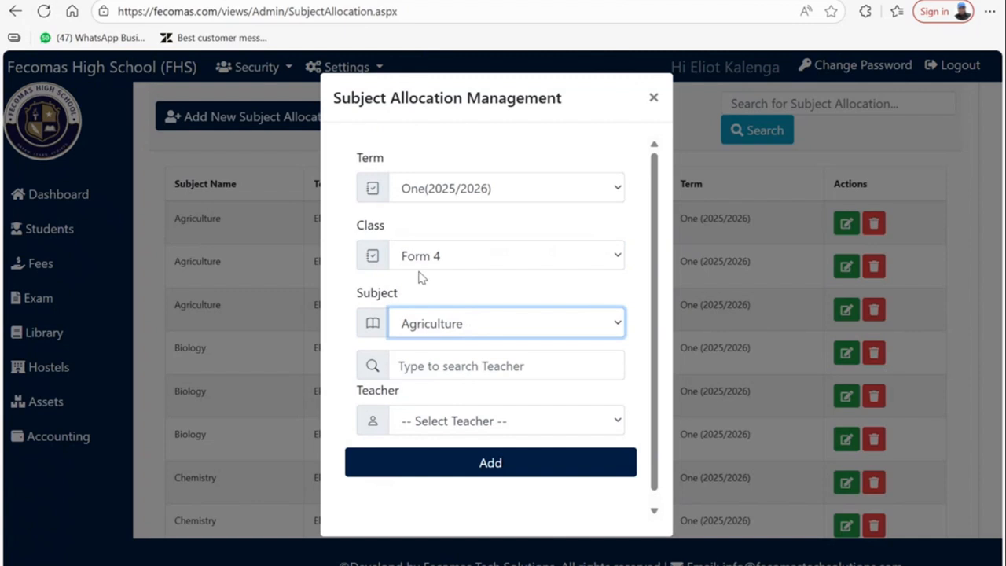
left_click(424, 434)
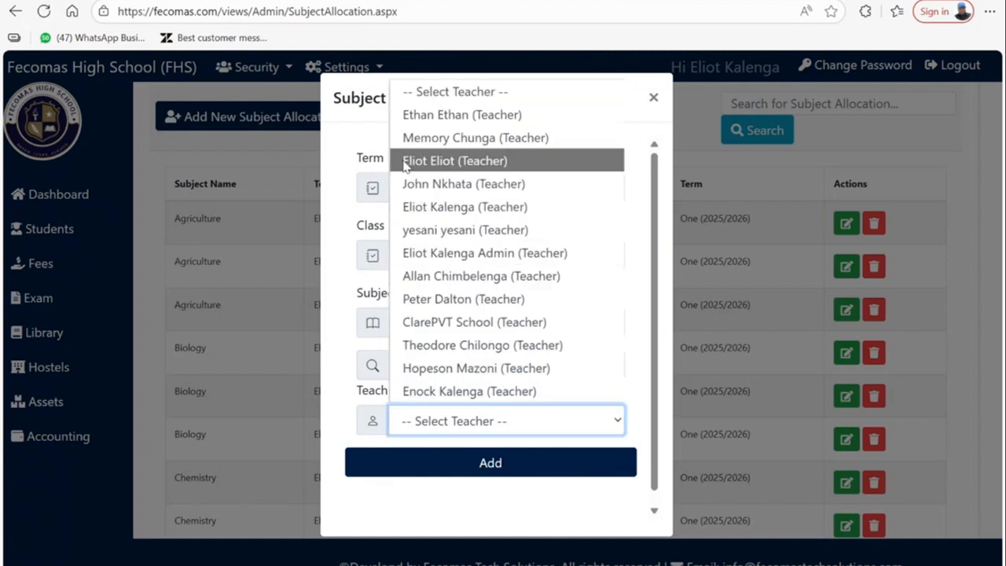
left_click(437, 208)
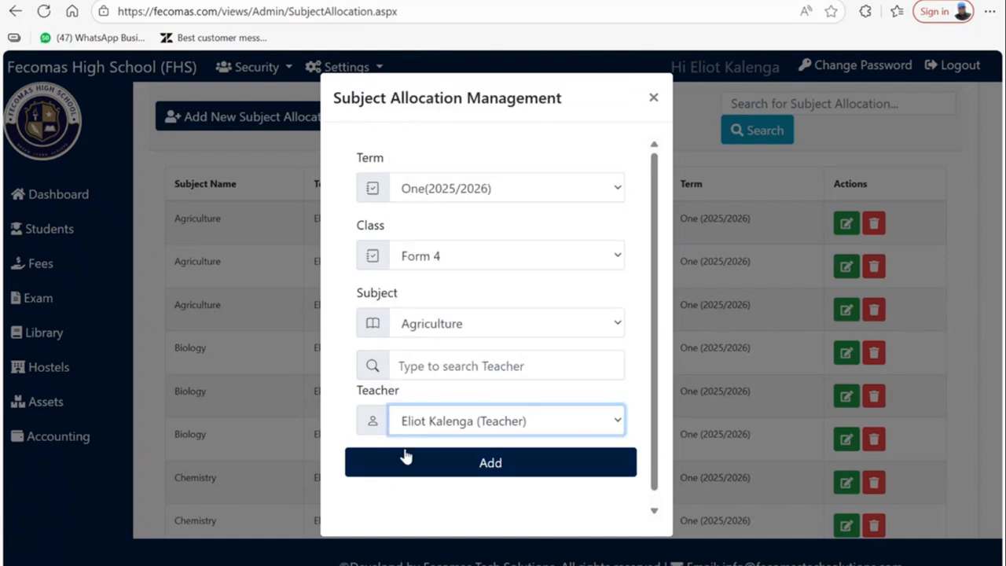
scroll(477, 447, "down", 1)
left_click(477, 446)
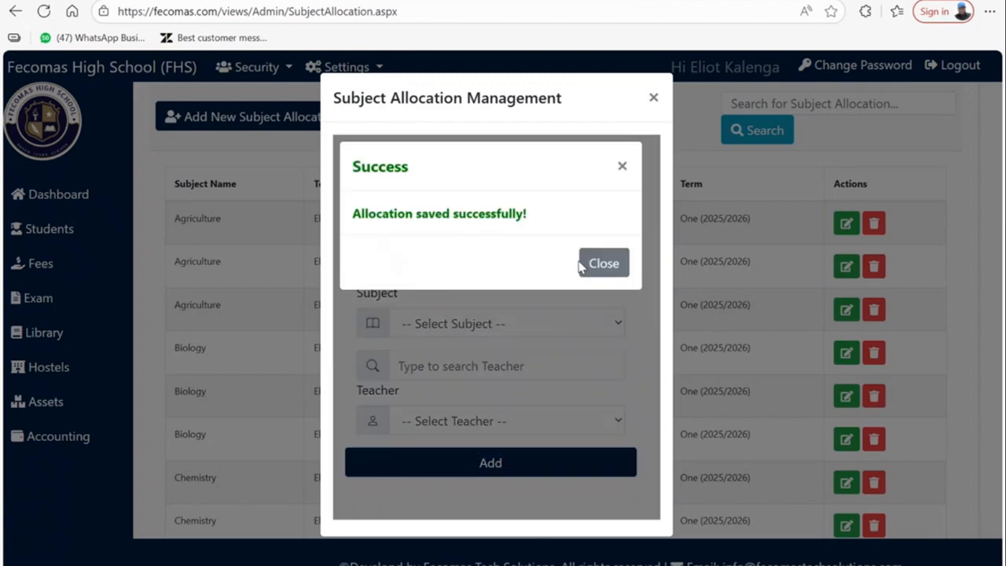
- Close the allocation form and go to Manage Assessments
left_click(653, 97)
left_click(38, 298)
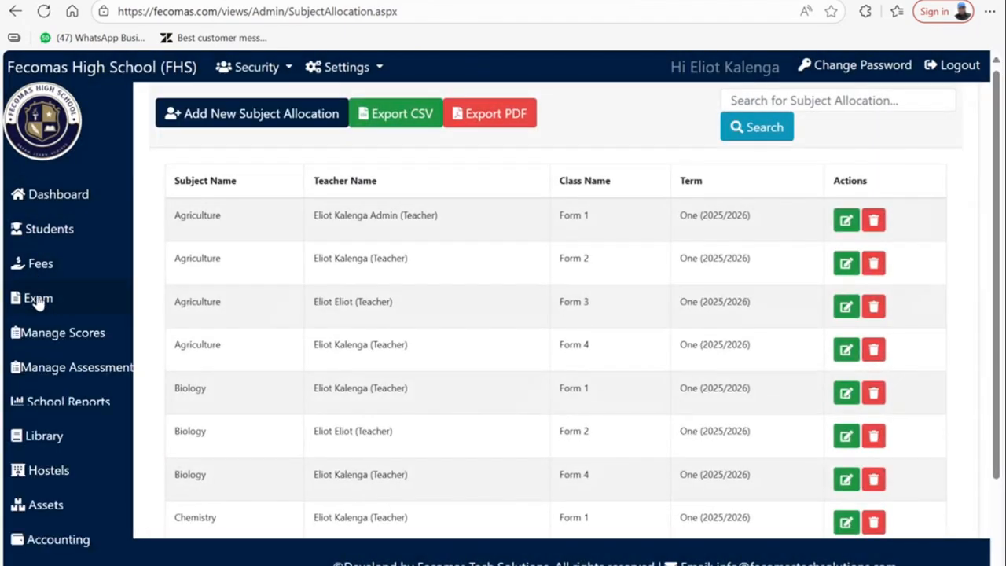
left_click(41, 366)
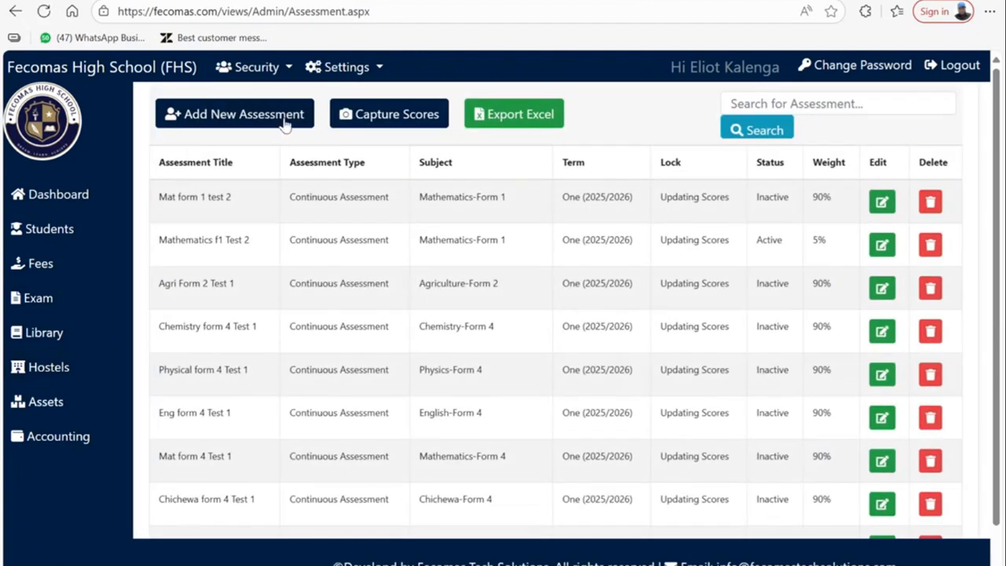
- Start a new Continuous Assessment titled 'Agriculture Form 4 Test 2'
left_click(284, 124)
left_click(426, 183)
key("Down")
key("Return")
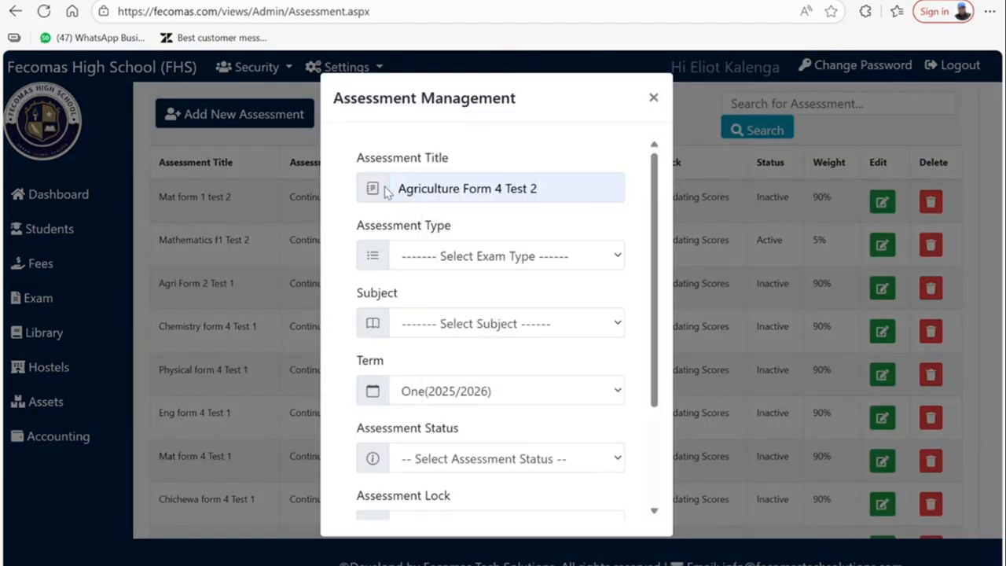
left_click(430, 259)
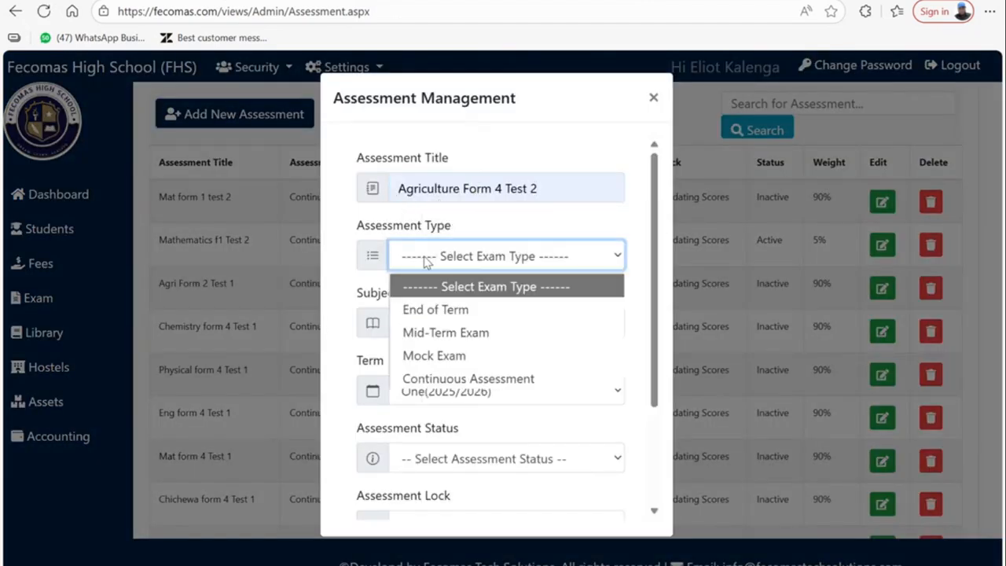
left_click(412, 378)
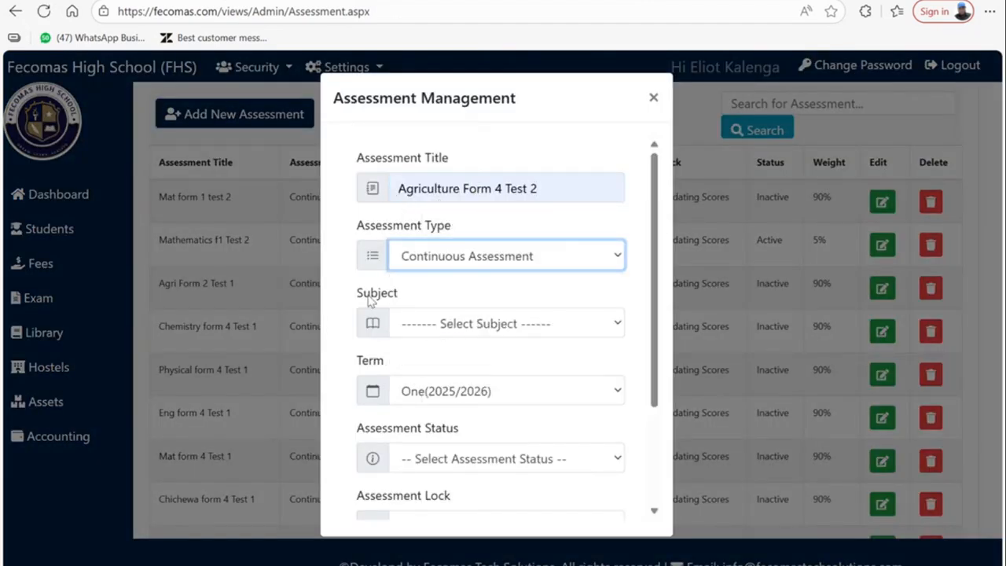
- Set the subject to Agriculture-Form 4 and the status to Active
left_click(428, 322)
key("a")
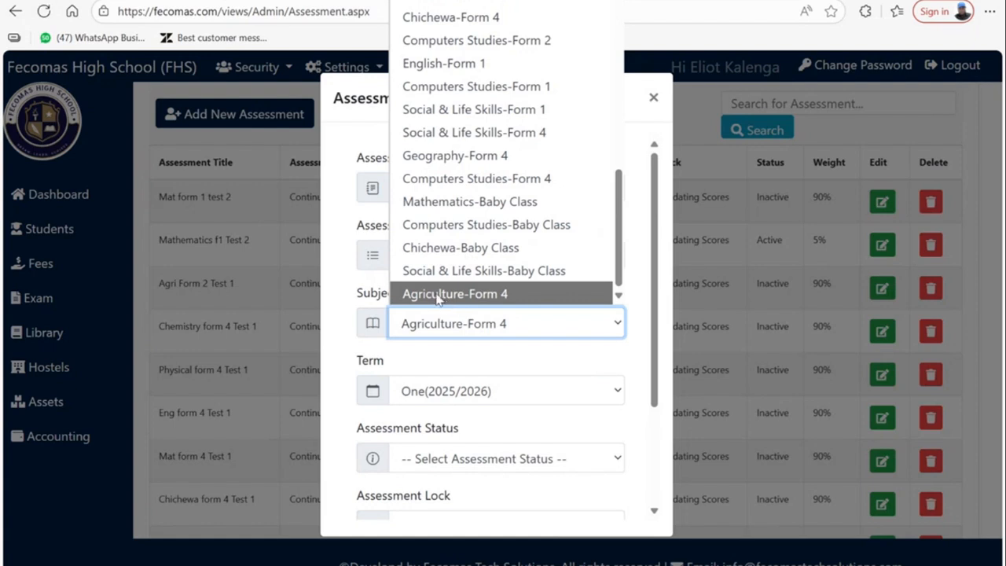
left_click(437, 296)
scroll(436, 385, "down", 2)
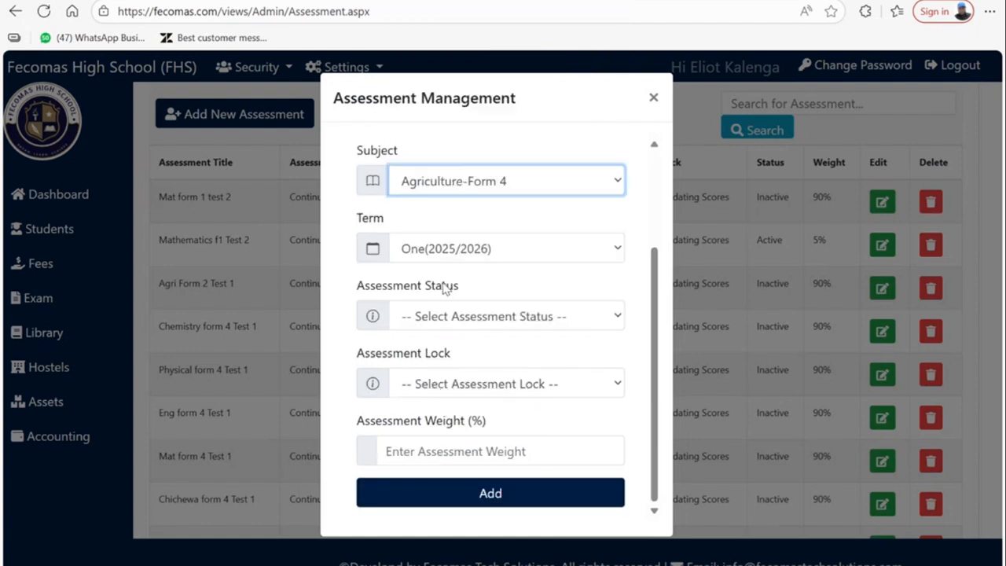
left_click(465, 322)
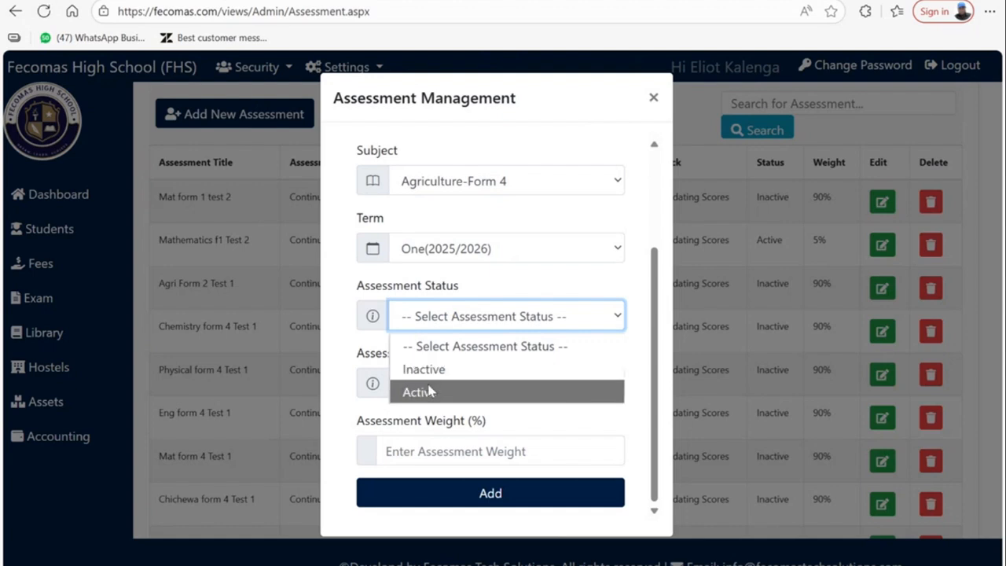
left_click(428, 392)
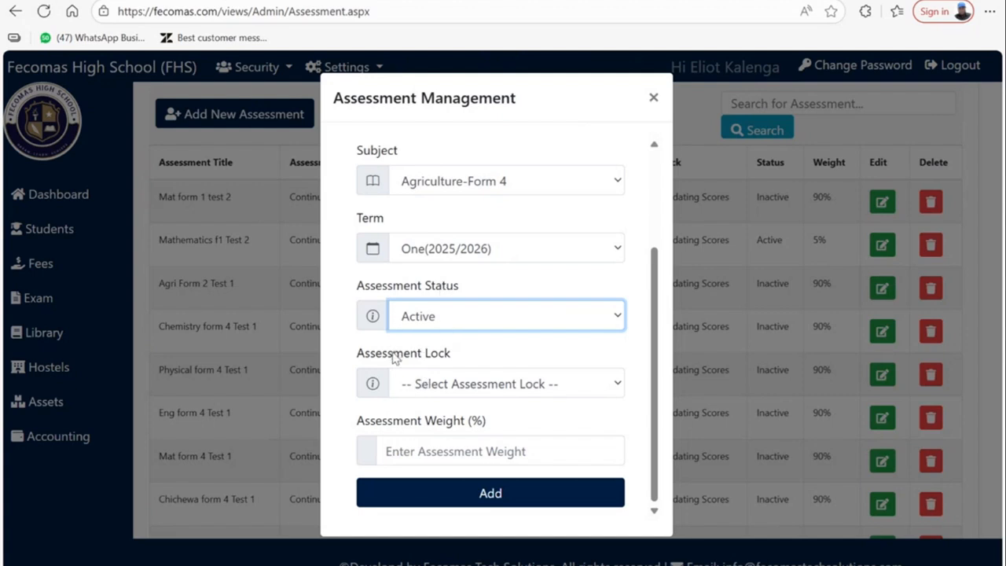
left_click(405, 385)
left_click(404, 383)
left_click(403, 383)
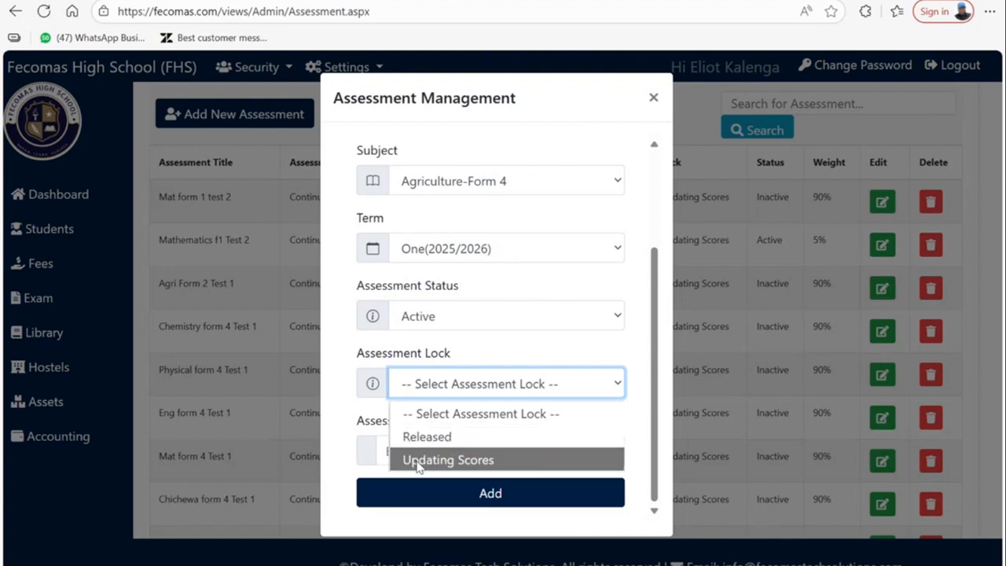
- Set Assessment Lock to Updating Scores and the assessment weight to 5%
left_click(418, 462)
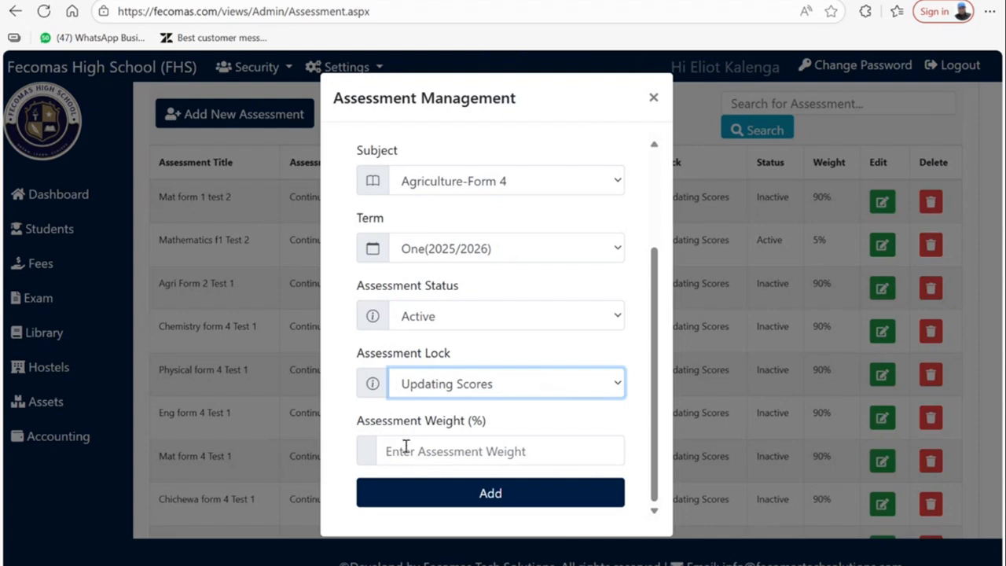
left_click(451, 453)
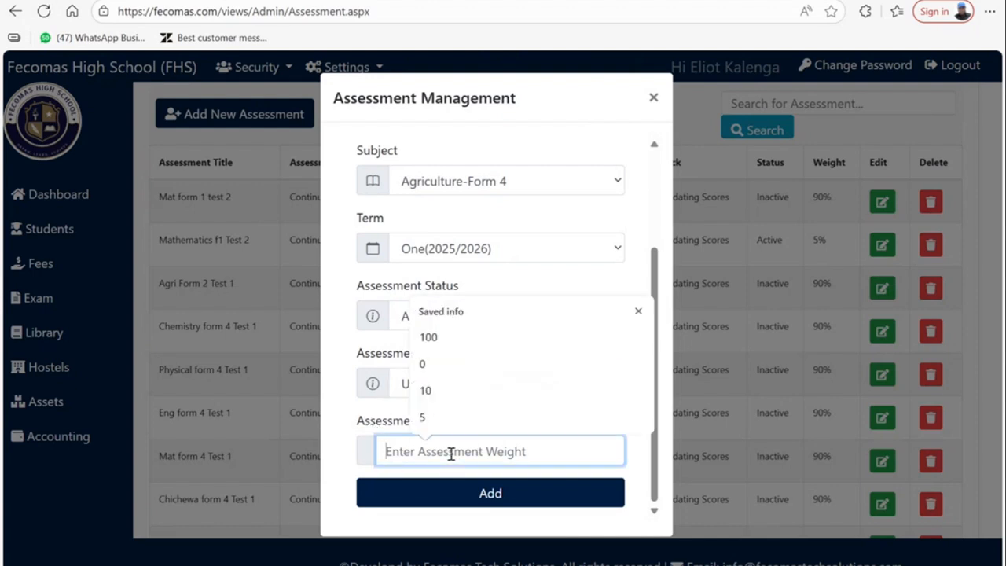
left_click(358, 440)
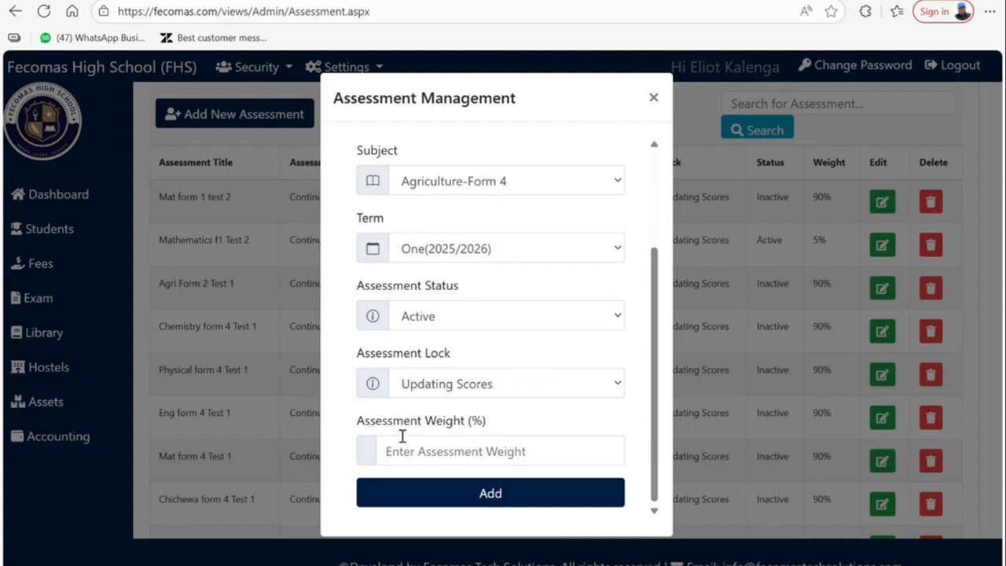
left_click(408, 457)
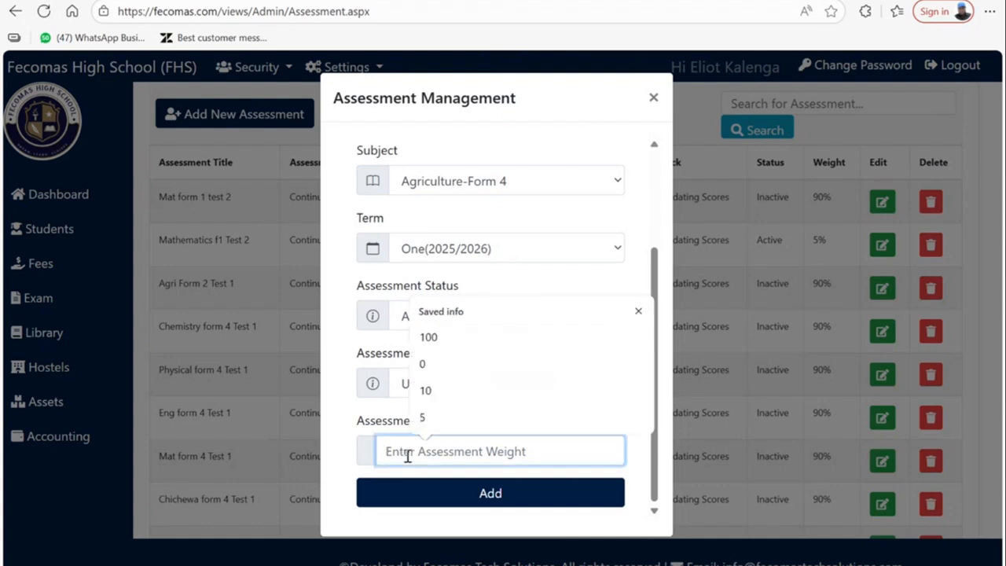
type("5")
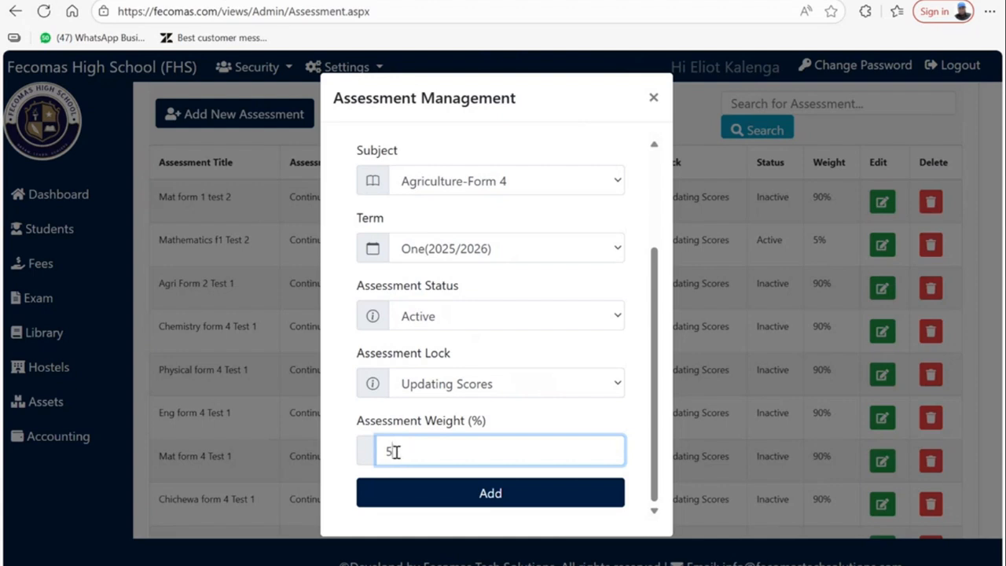
key("BackSpace")
type("0")
key("BackSpace")
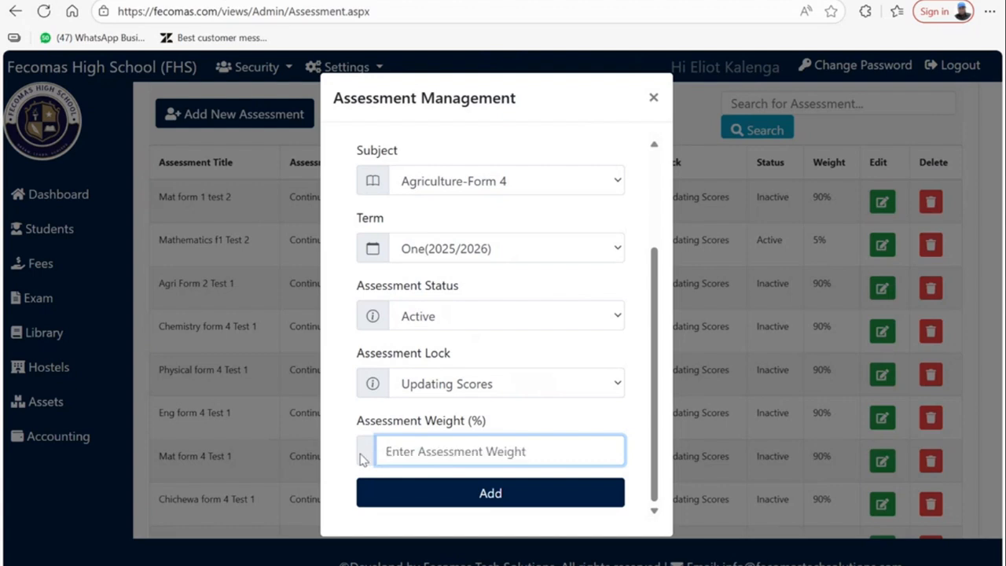
type("100")
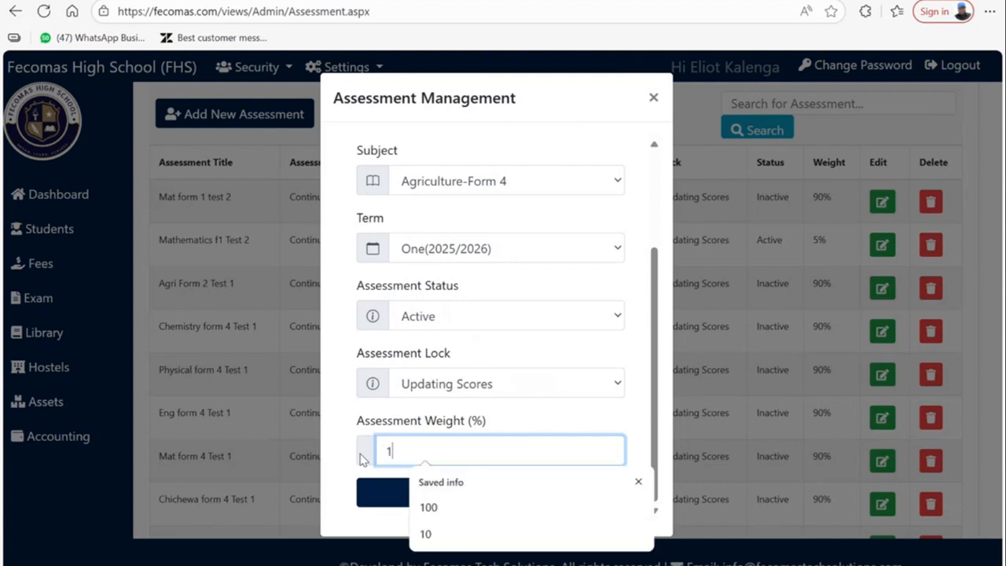
key("BackSpace")
key("BackSpace")
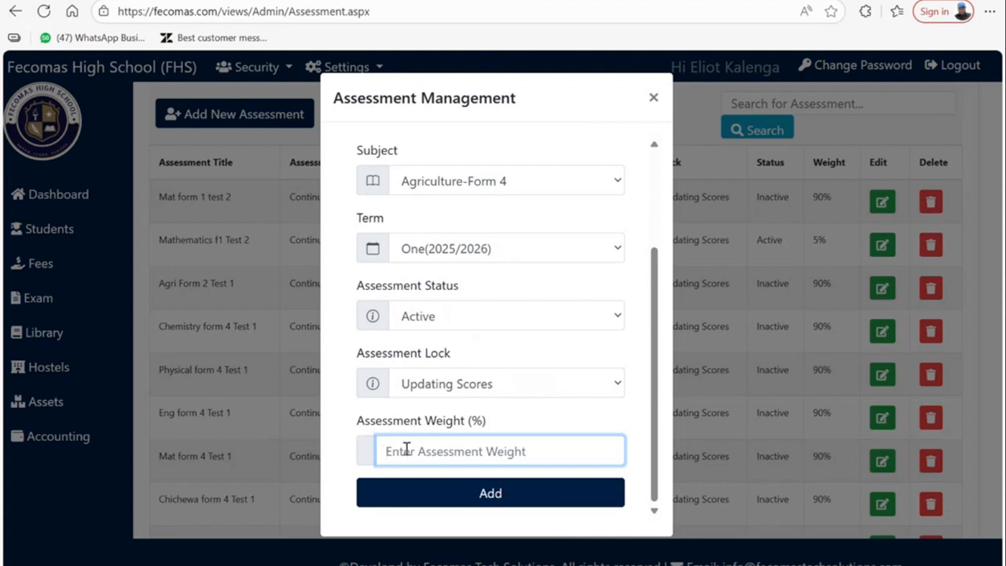
type("5")
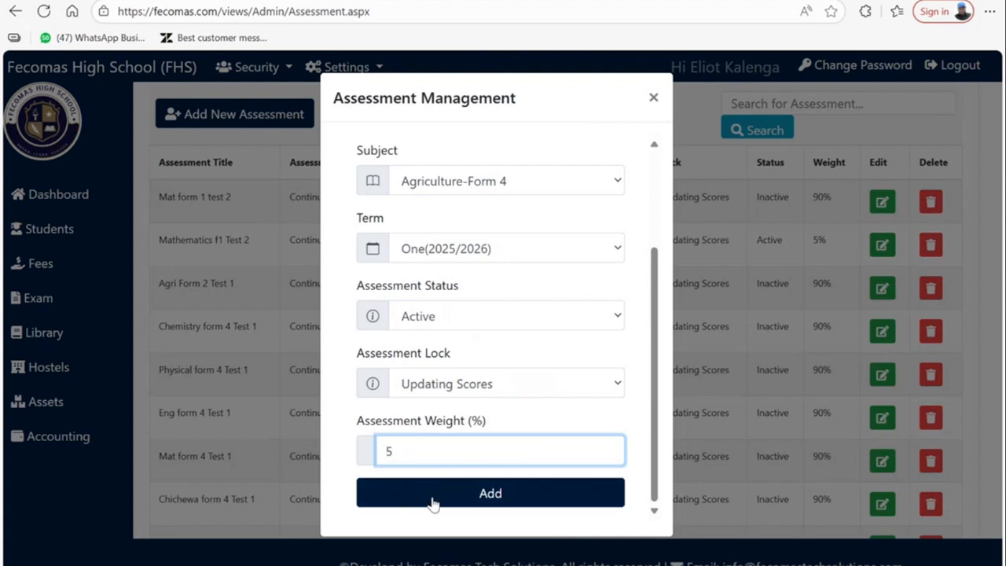
- Save the assessment and review Agriculture Form 4 Test 2 in the assessments list
left_click(516, 501)
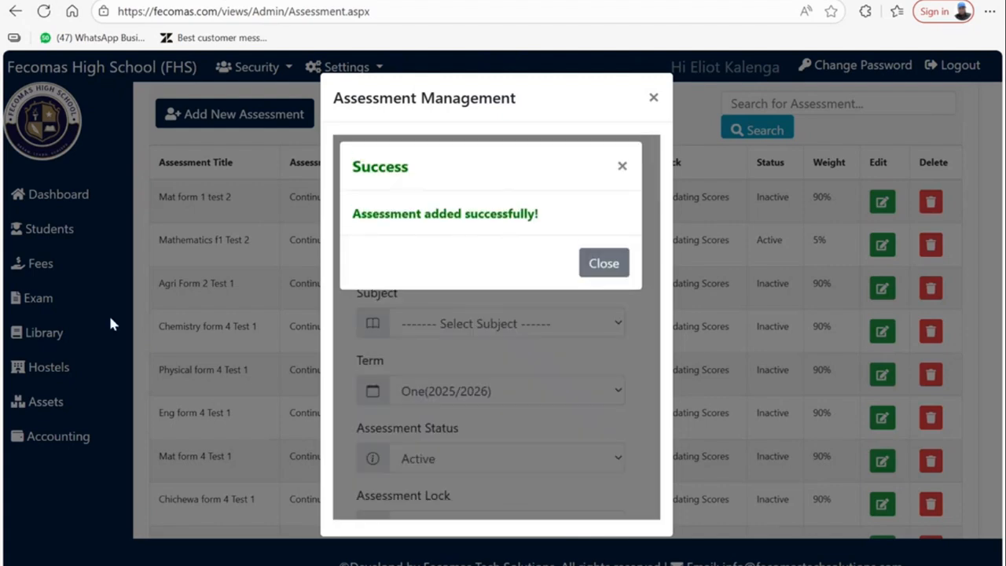
left_click(597, 263)
left_click(653, 97)
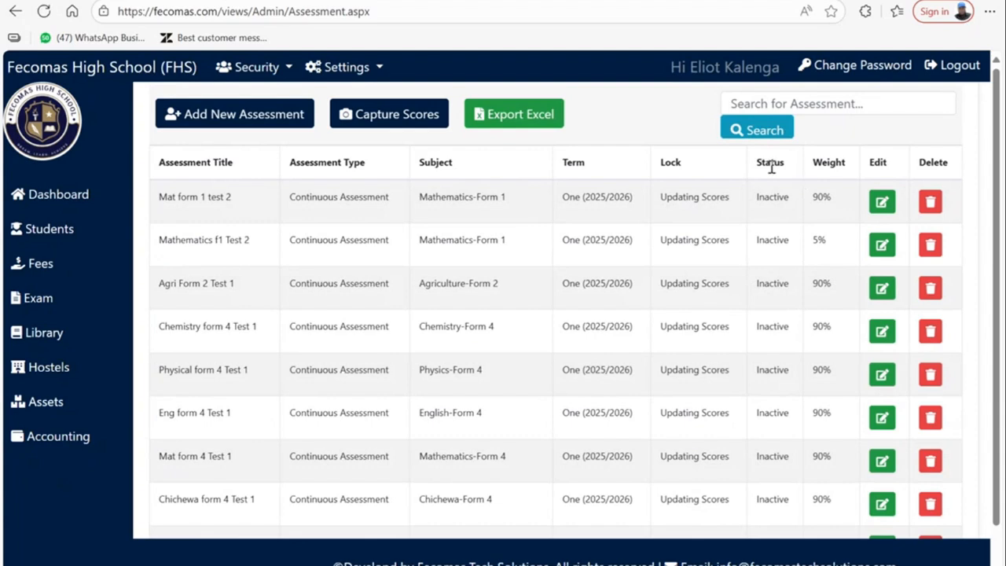
scroll(640, 207, "down", 1)
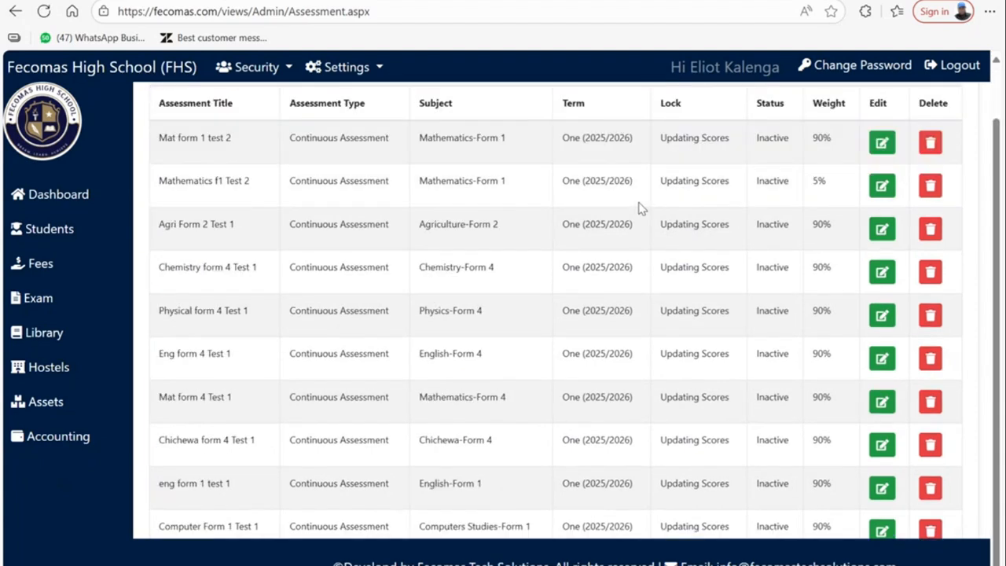
scroll(757, 134, "up", 1)
scroll(770, 240, "down", 5)
scroll(770, 239, "down", 3)
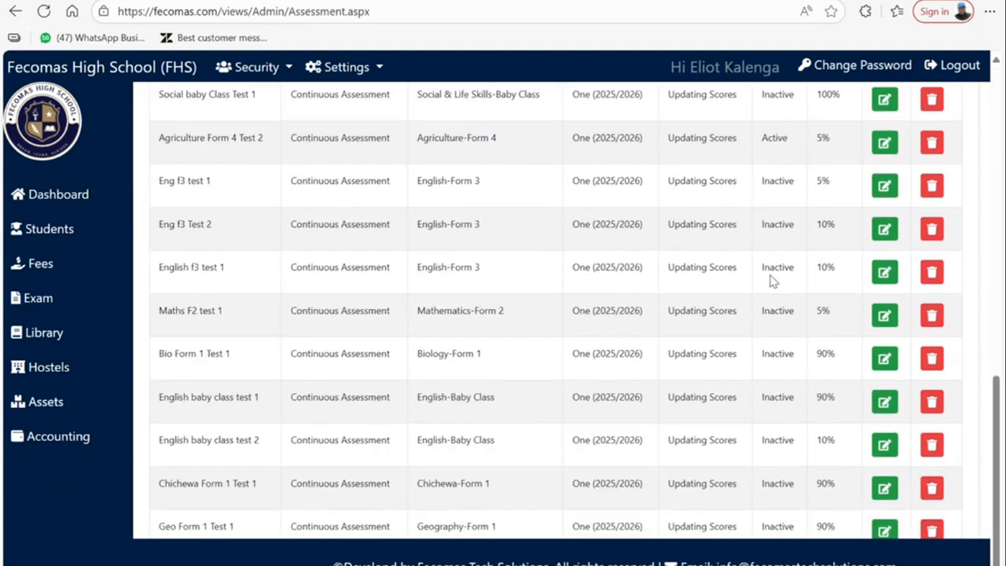
scroll(581, 383, "up", 12)
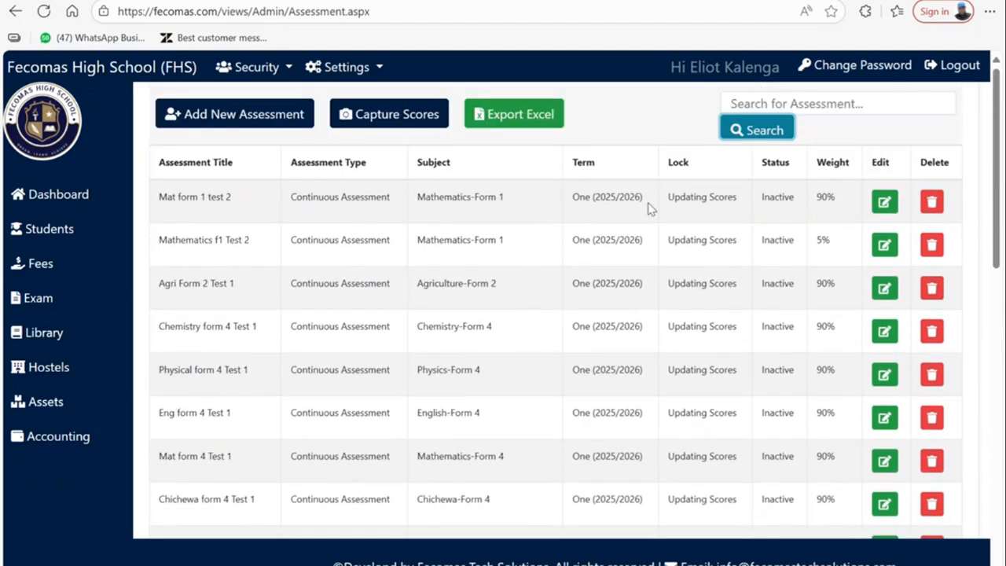
- Filter the assessments by 'Agri' and go to Capture Scores
left_click(787, 105)
type("Agri")
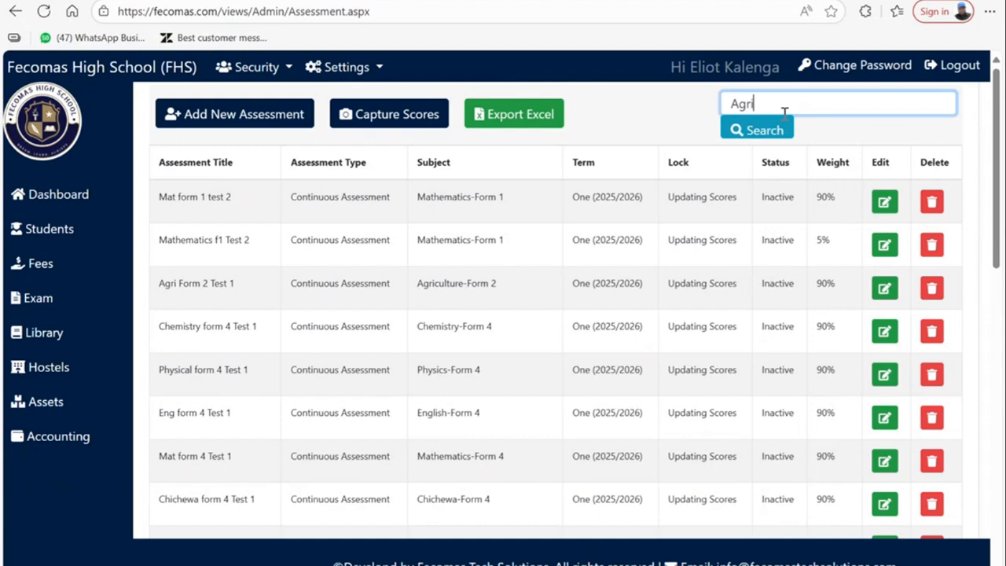
left_click(764, 135)
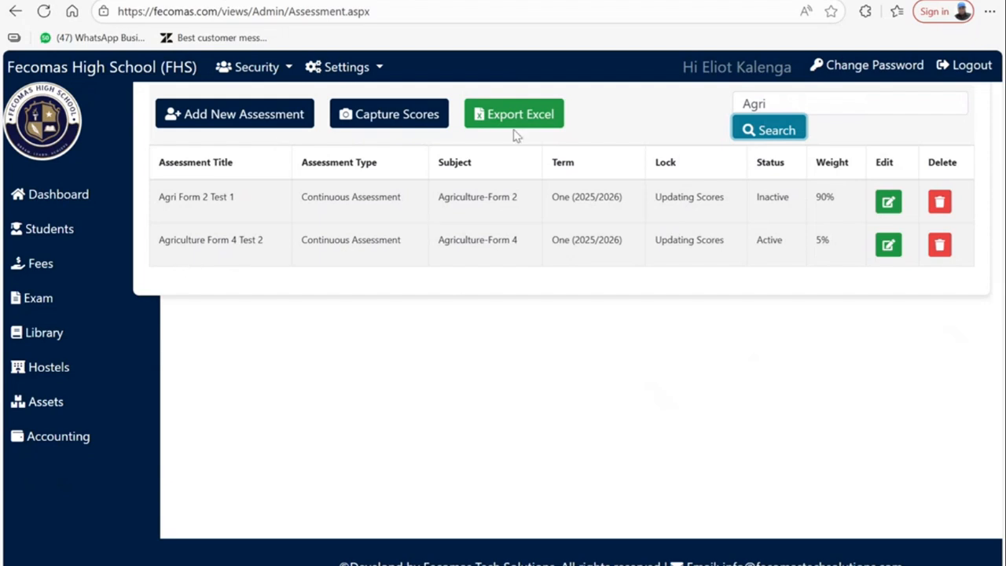
left_click(376, 122)
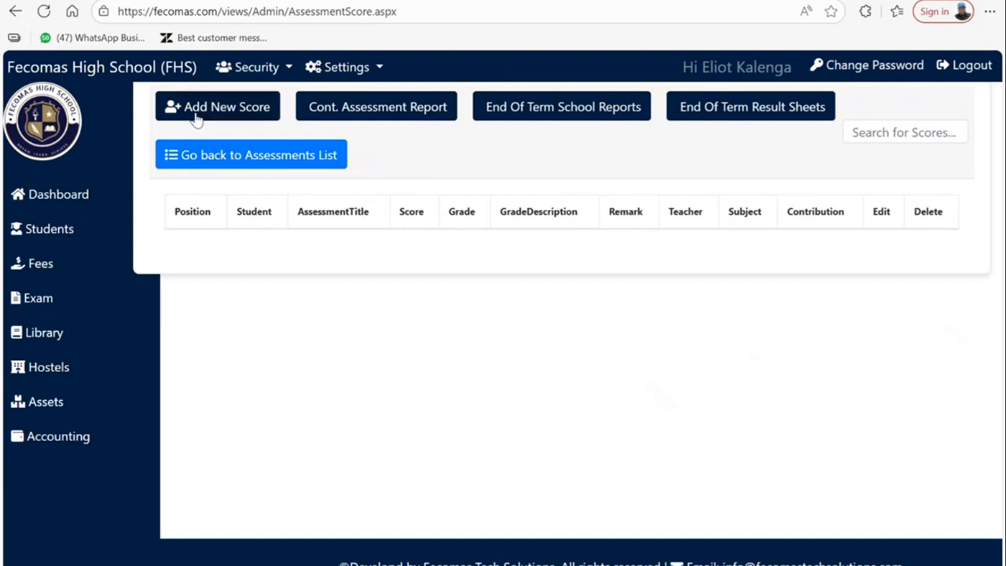
- Start a new Agriculture Form 4 Test 2 score, selecting a Form 4 student found by name search
left_click(250, 116)
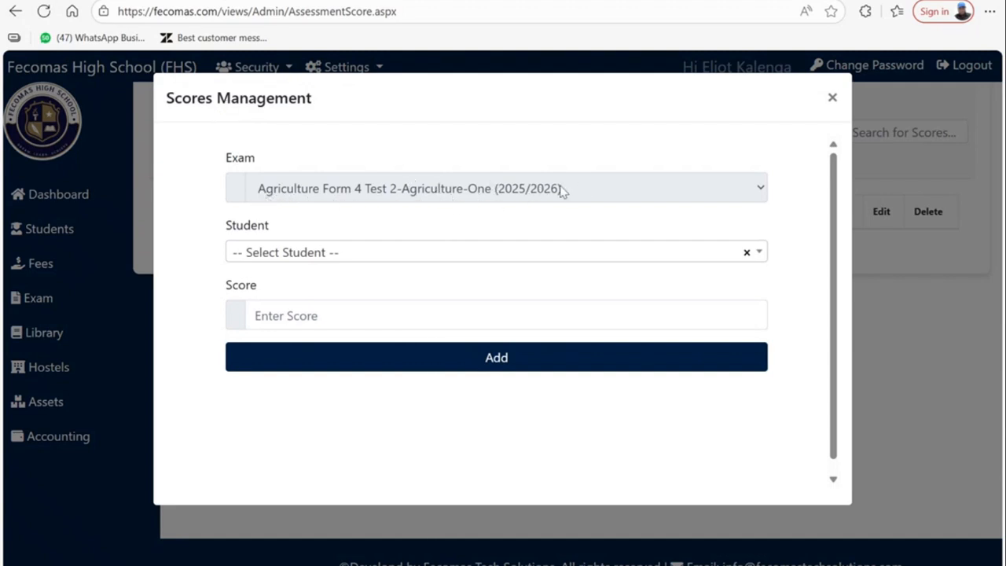
left_click(267, 253)
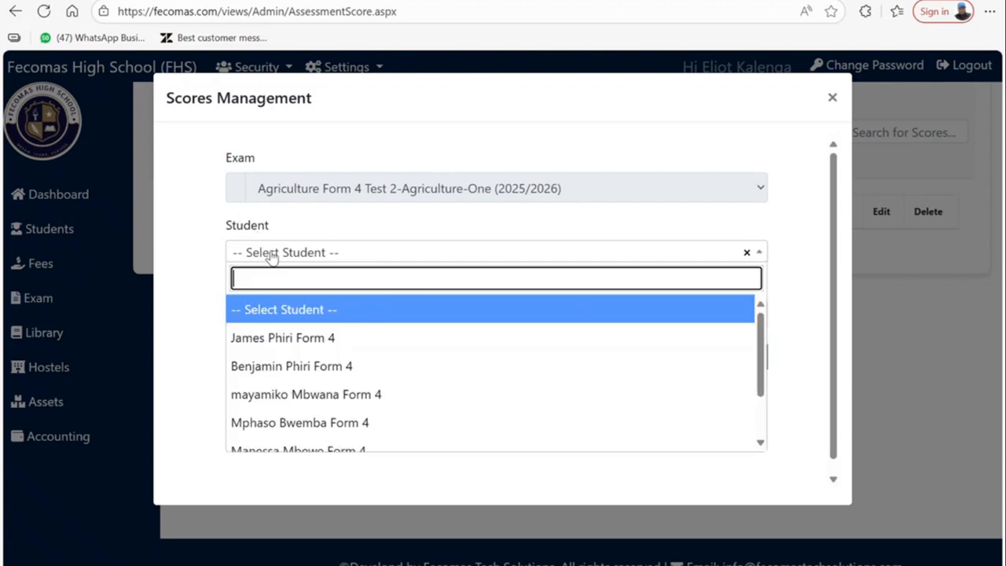
scroll(305, 375, "down", 2)
scroll(306, 374, "up", 2)
scroll(303, 377, "down", 1)
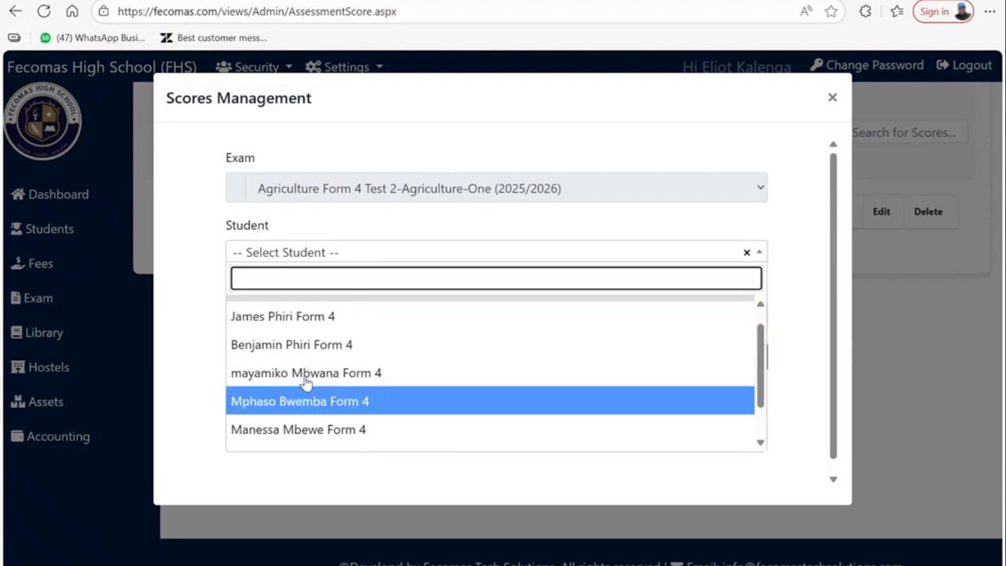
scroll(305, 385, "up", 1)
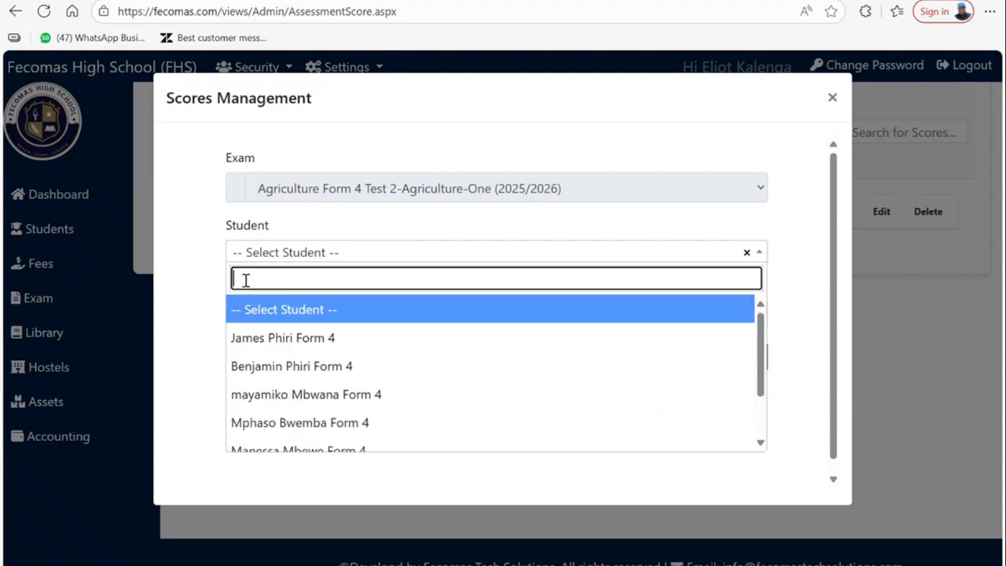
scroll(272, 392, "down", 2)
scroll(310, 357, "up", 2)
type("ye")
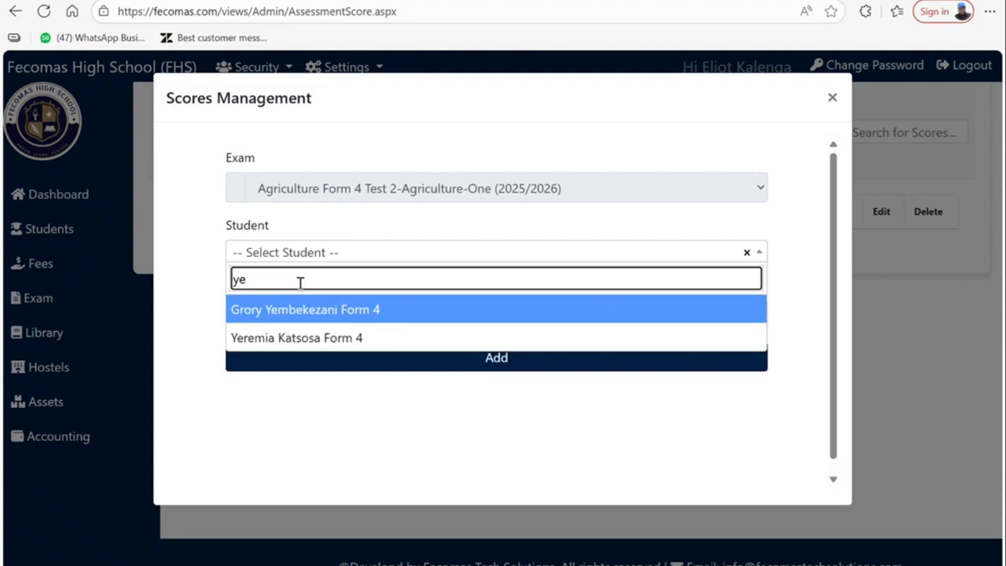
left_click(272, 346)
- Save Agriculture Test 2 scores of 79 and 65 for the first two students
left_click(284, 315)
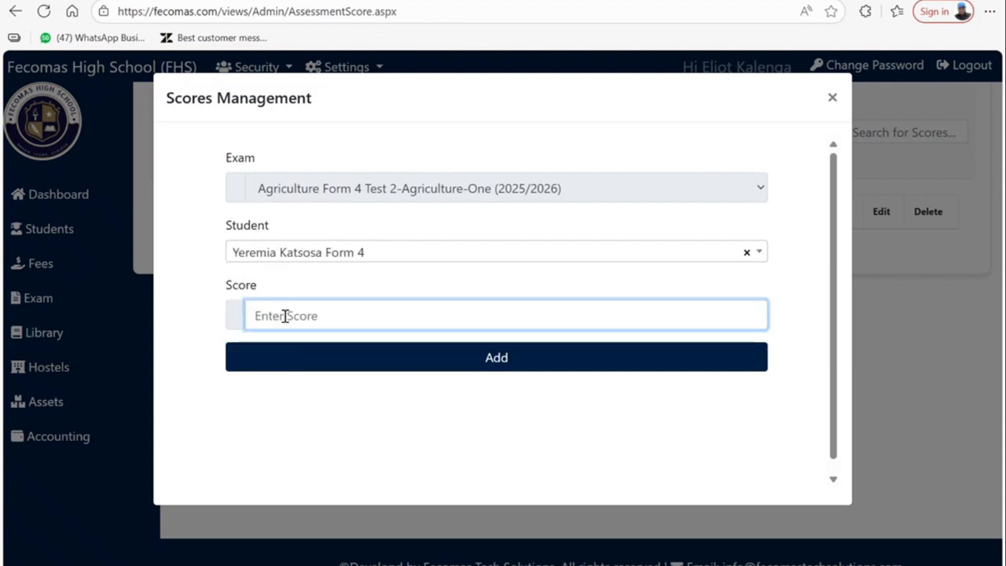
type("79")
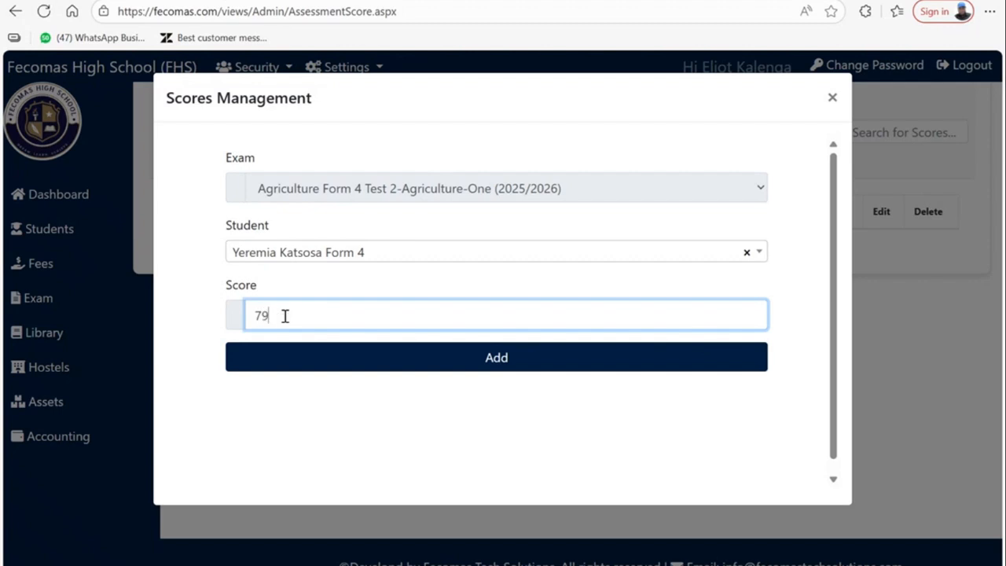
left_click(315, 364)
left_click(655, 278)
left_click(473, 260)
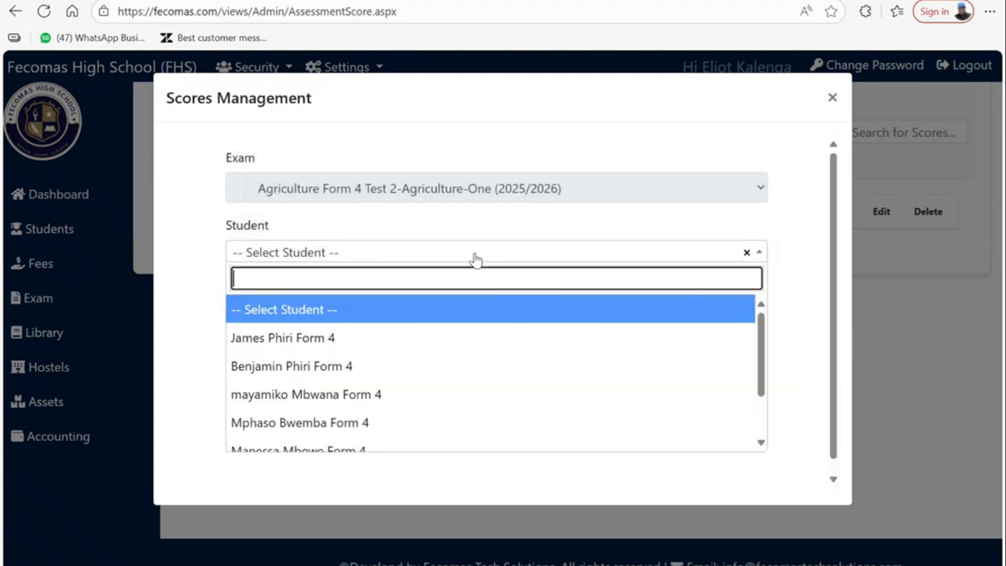
left_click(298, 338)
left_click(303, 314)
type("65")
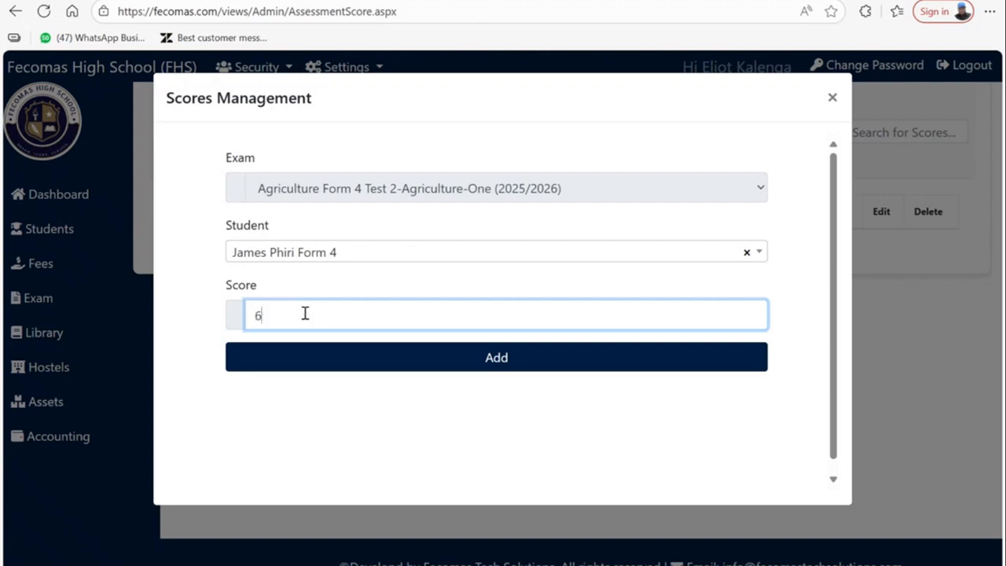
left_click(310, 353)
left_click(264, 314)
- Record scores of 44 and 50 for the next two students
left_click(272, 253)
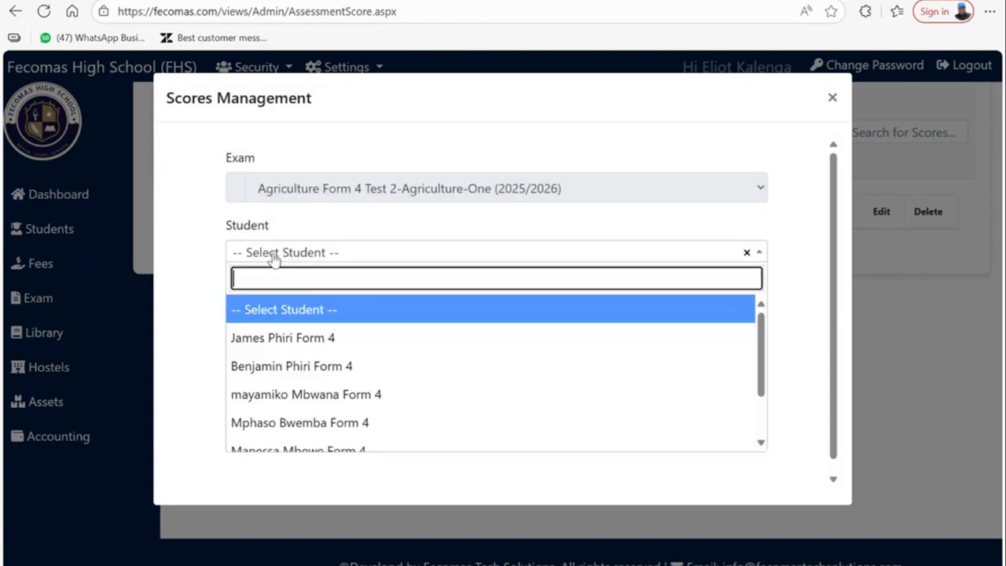
left_click(278, 390)
left_click(292, 315)
type("44")
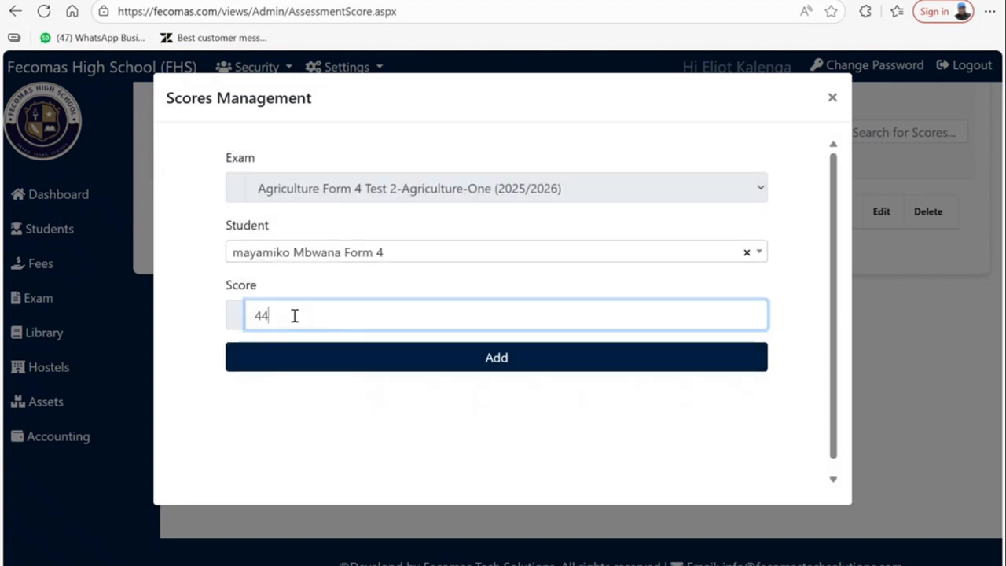
left_click(293, 352)
left_click(262, 264)
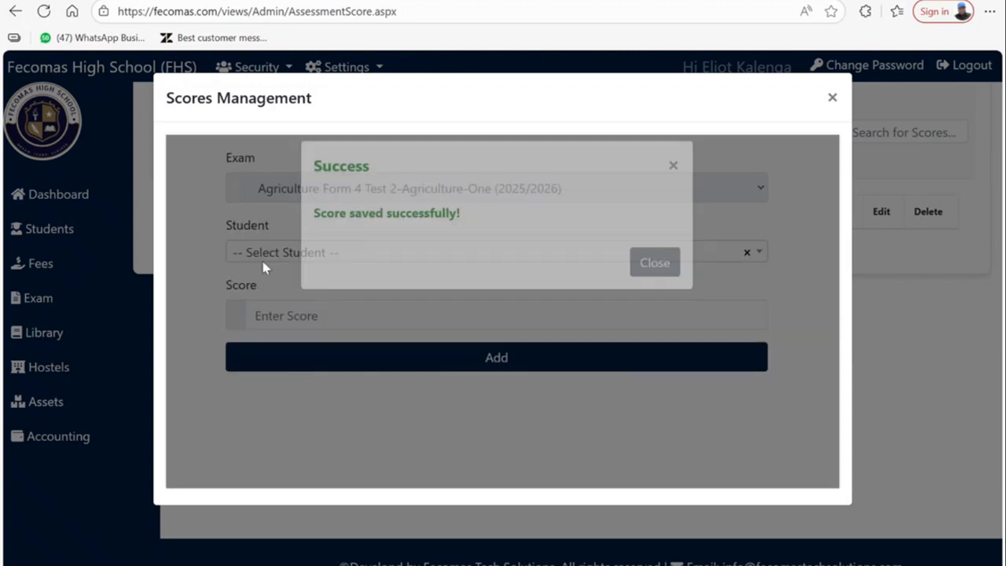
left_click(269, 253)
left_click(252, 428)
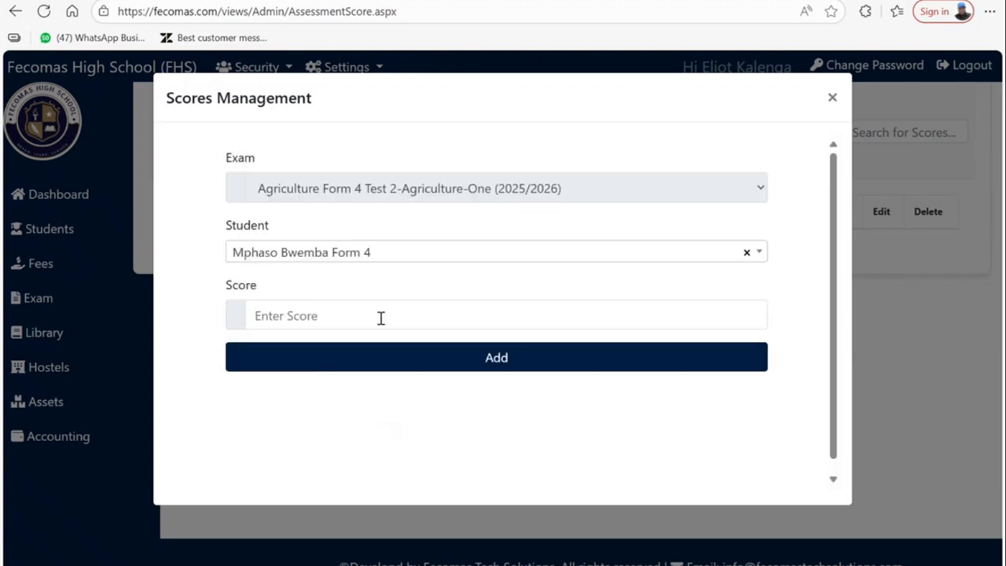
left_click(379, 318)
type("50")
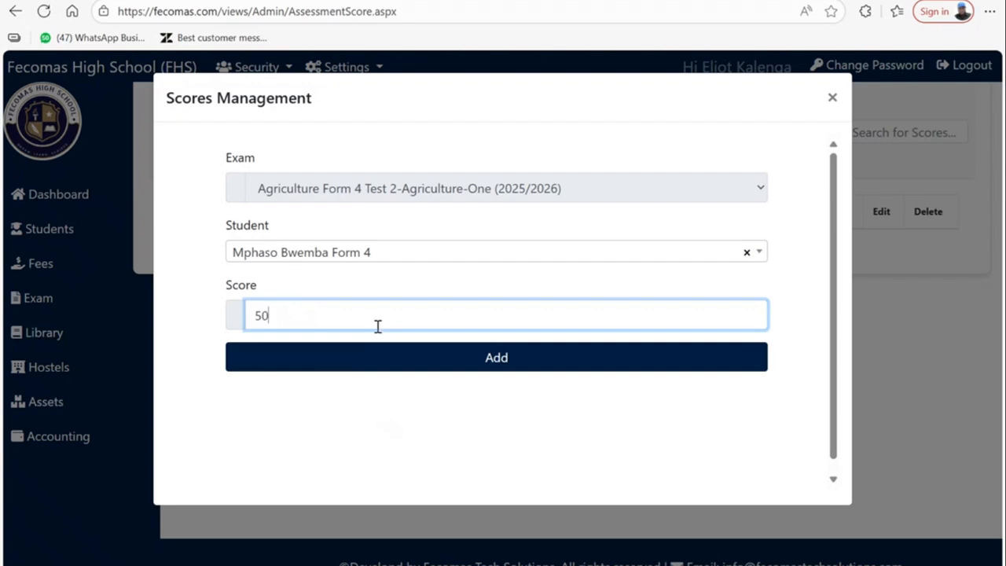
left_click(370, 363)
left_click(287, 257)
- Record a score of 66 for the next student in the list
left_click(285, 255)
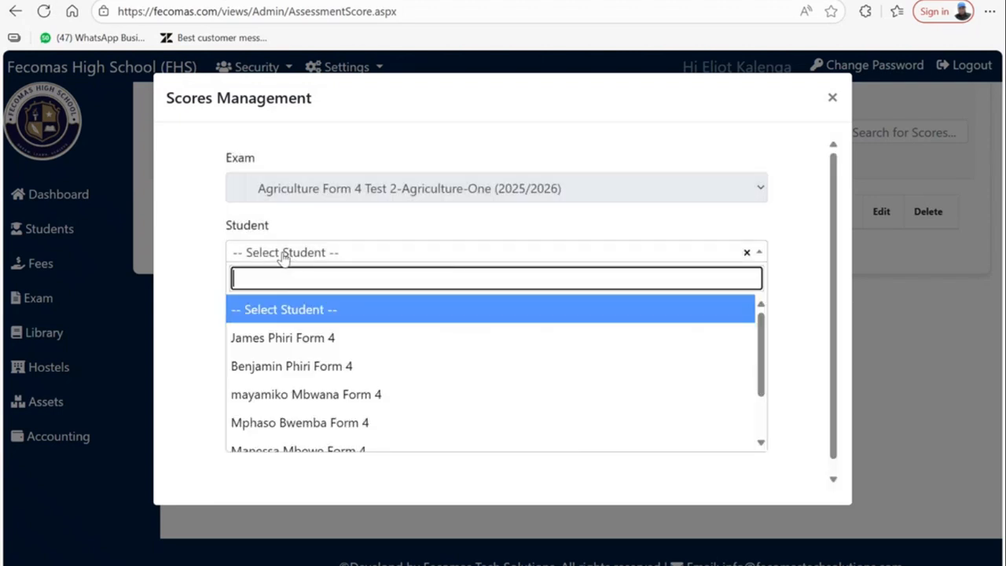
scroll(312, 386, "down", 3)
left_click(312, 383)
left_click(314, 315)
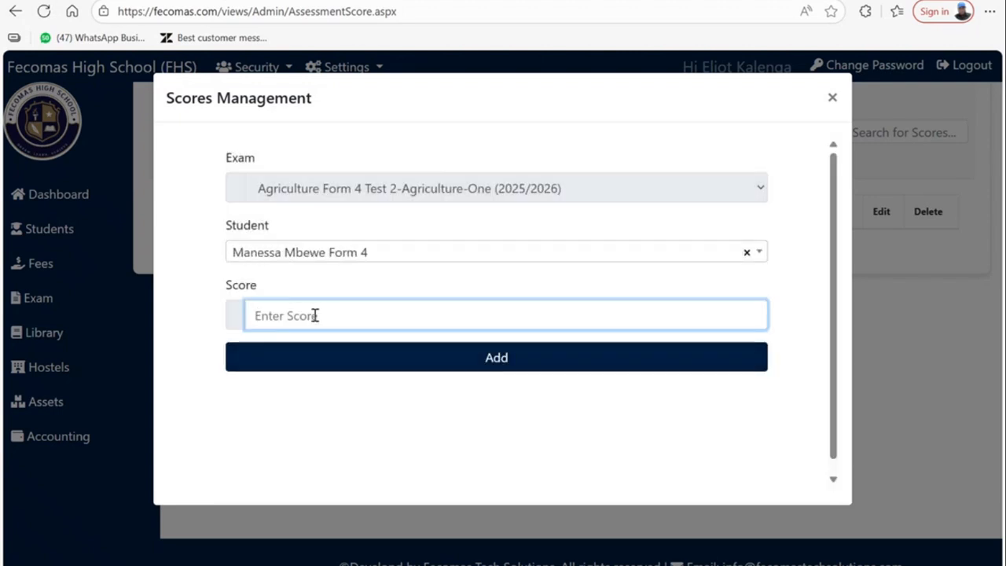
type("66")
left_click(312, 359)
left_click(265, 260)
- Switch to a different student and record a score of 70
left_click(267, 258)
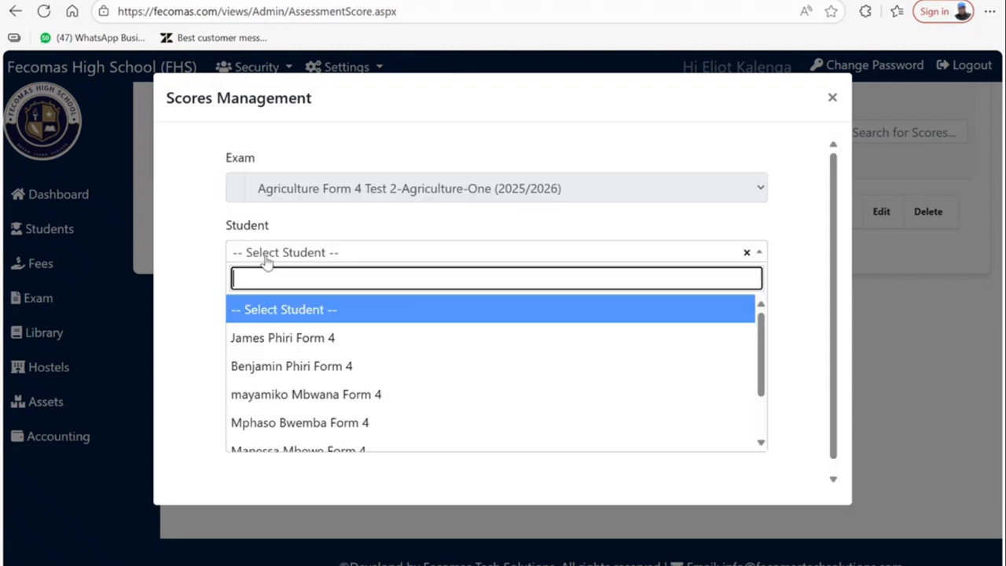
scroll(291, 386, "down", 2)
left_click(292, 384)
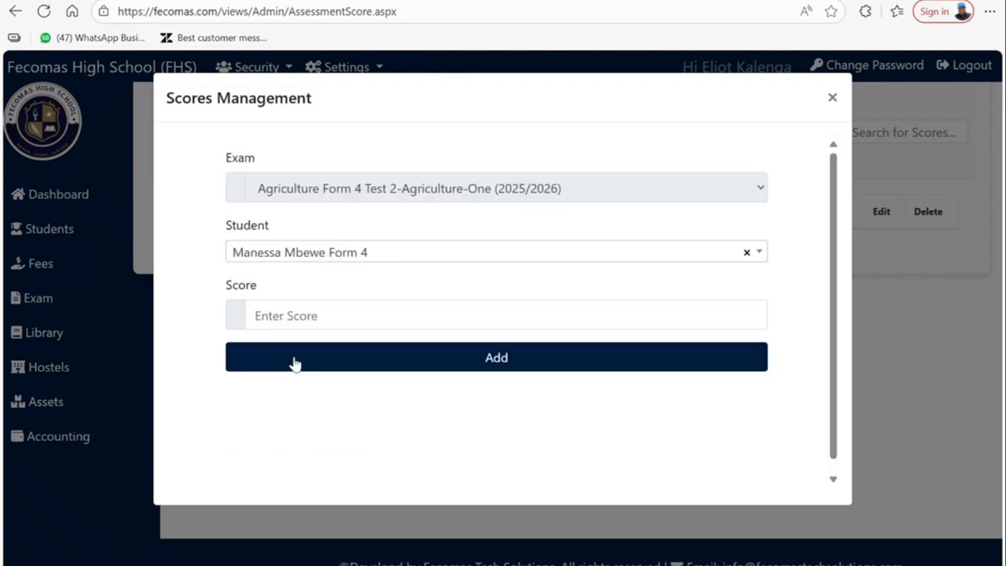
left_click(298, 251)
left_click(292, 413)
left_click(297, 316)
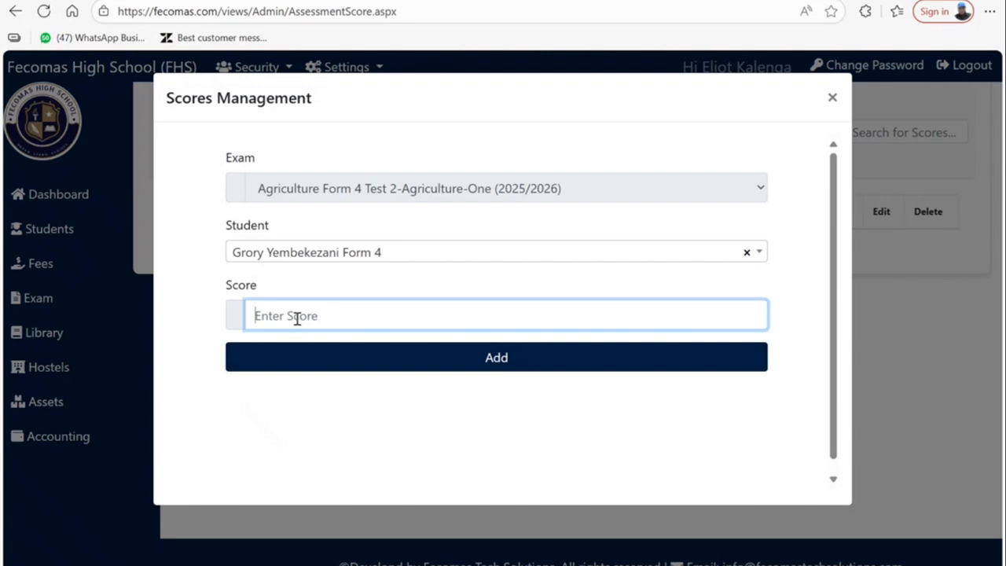
type("70")
left_click(295, 355)
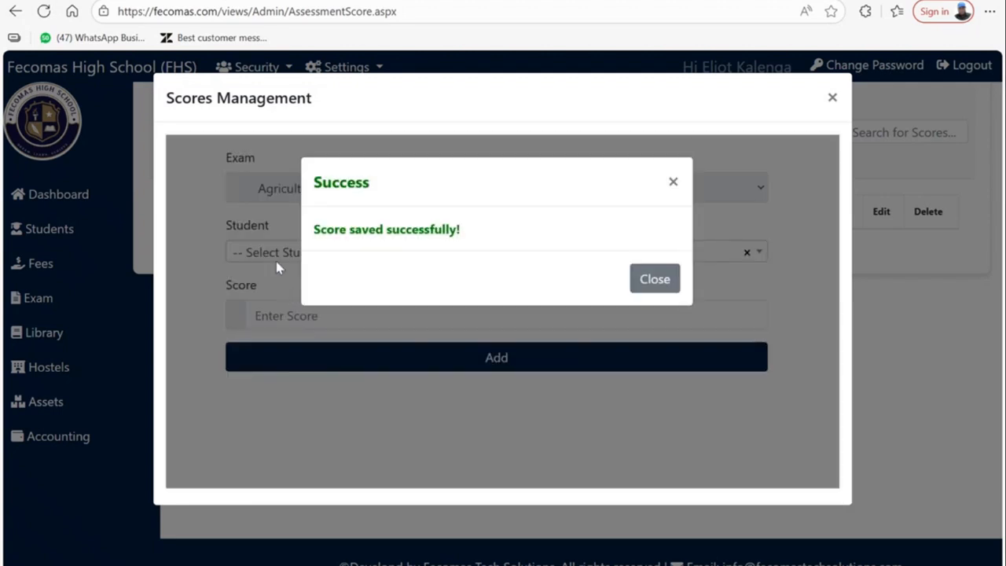
left_click(276, 268)
- Try a score of 7 for an already-scored student, dismiss the duplicate error, and close the form
scroll(310, 353, "down", 2)
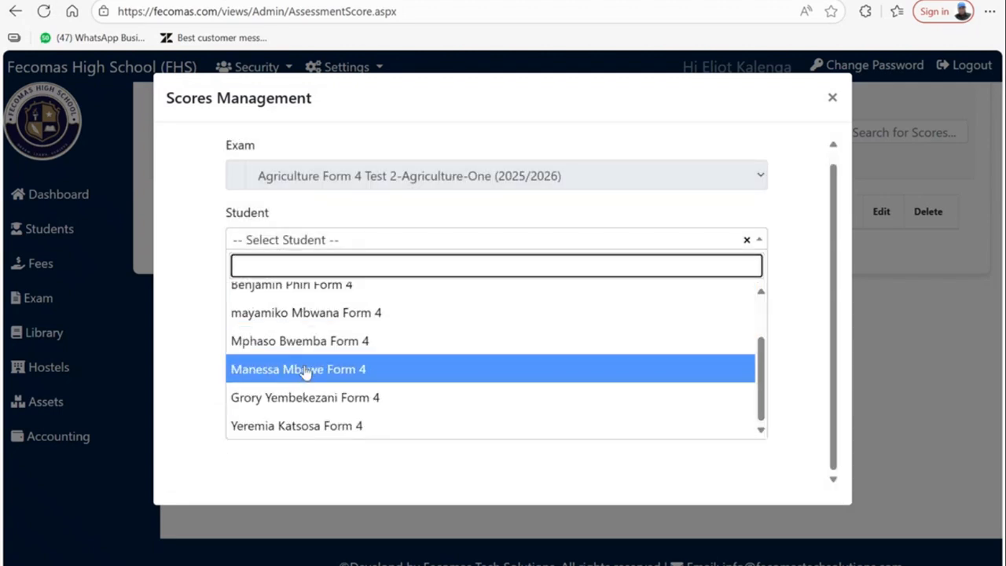
left_click(319, 342)
left_click(303, 311)
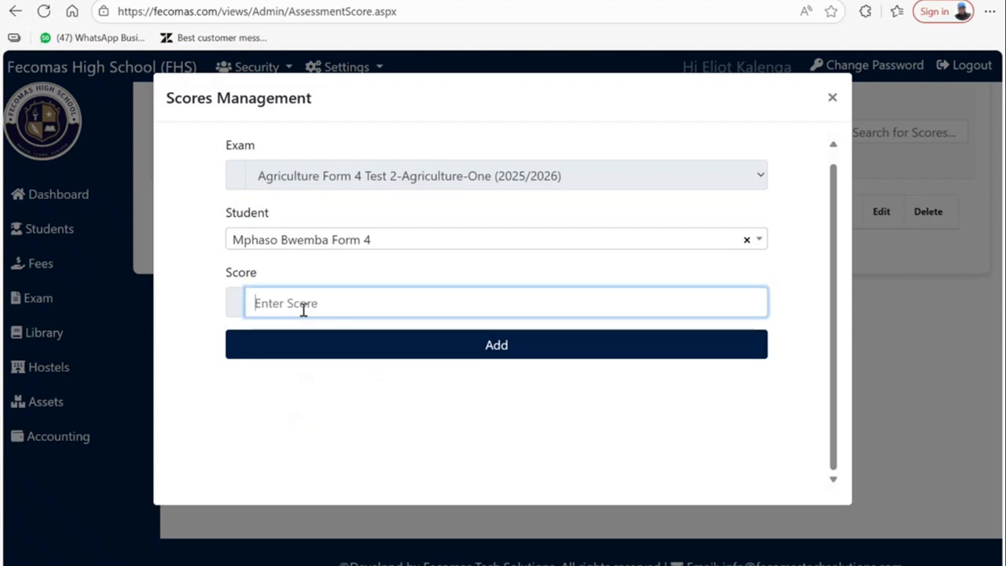
type("79")
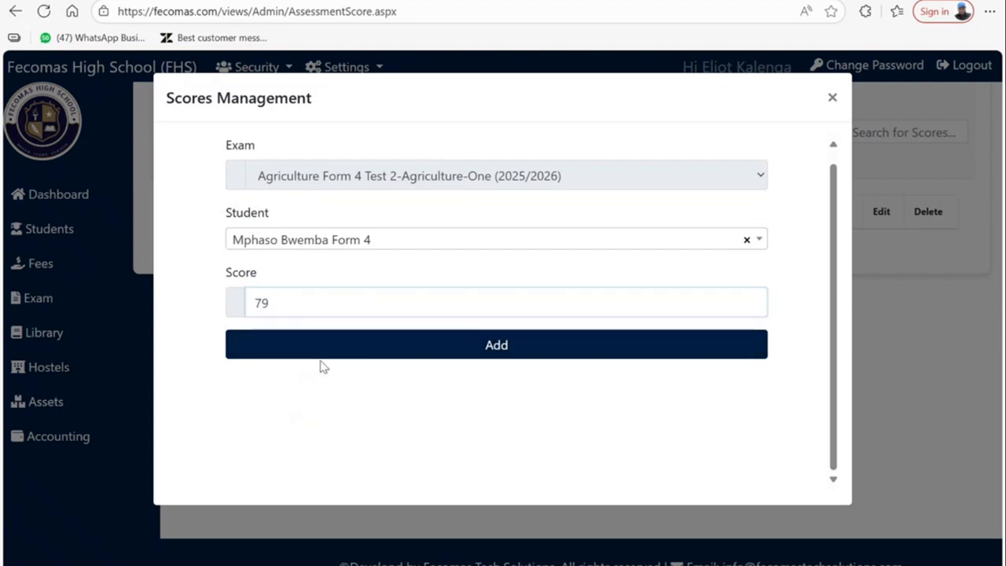
left_click(319, 346)
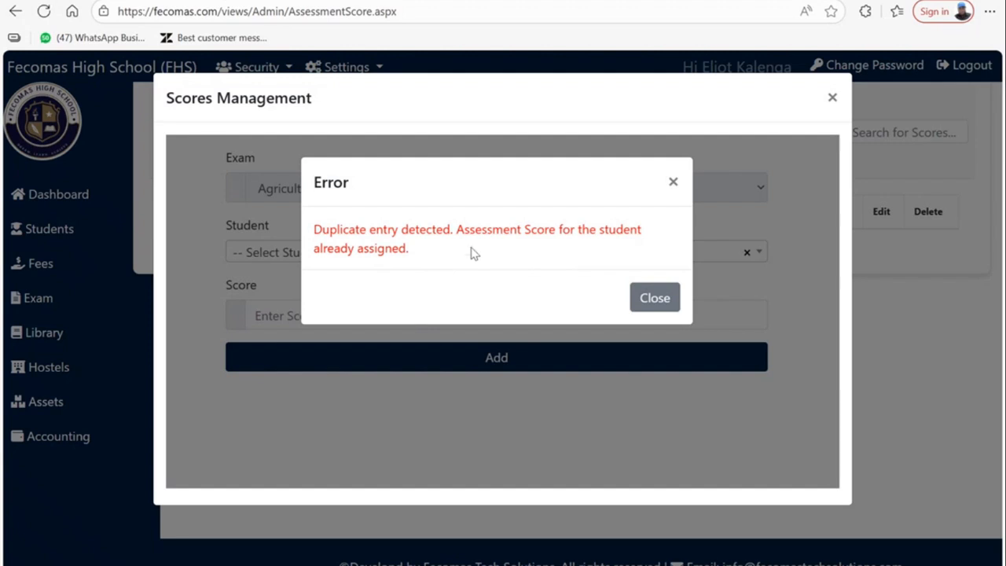
left_click(649, 299)
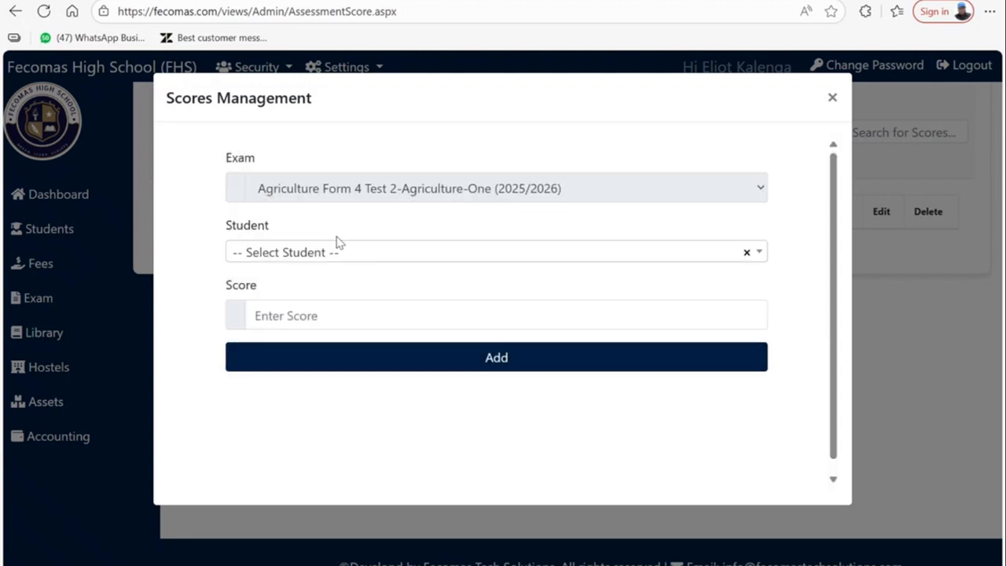
left_click(830, 95)
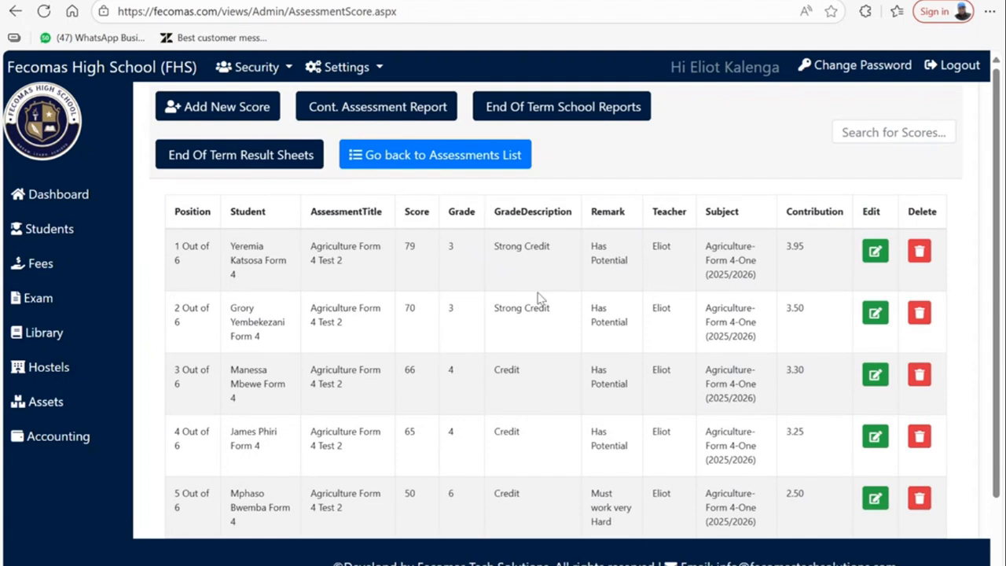
left_click(346, 67)
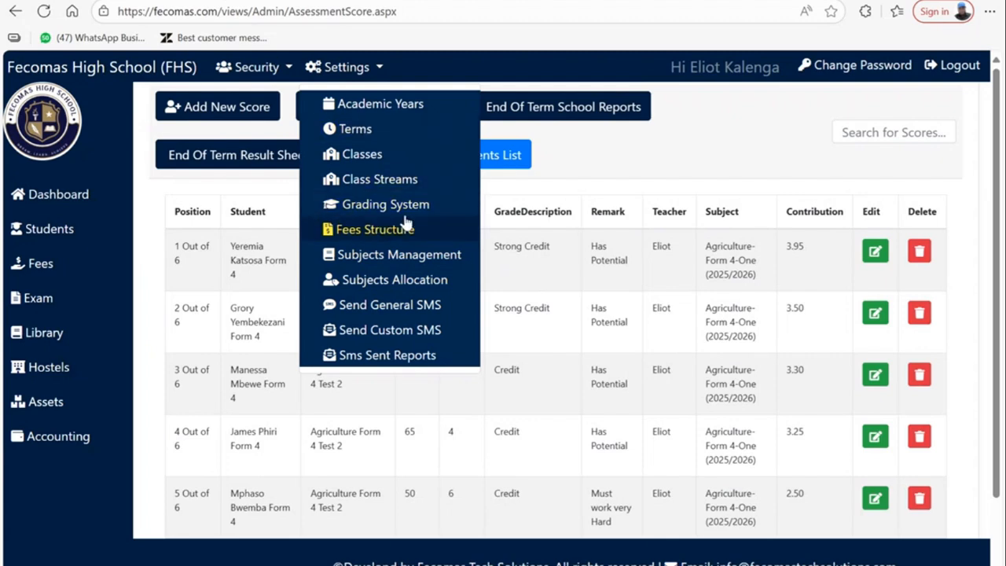
left_click(635, 254)
scroll(513, 327, "down", 2)
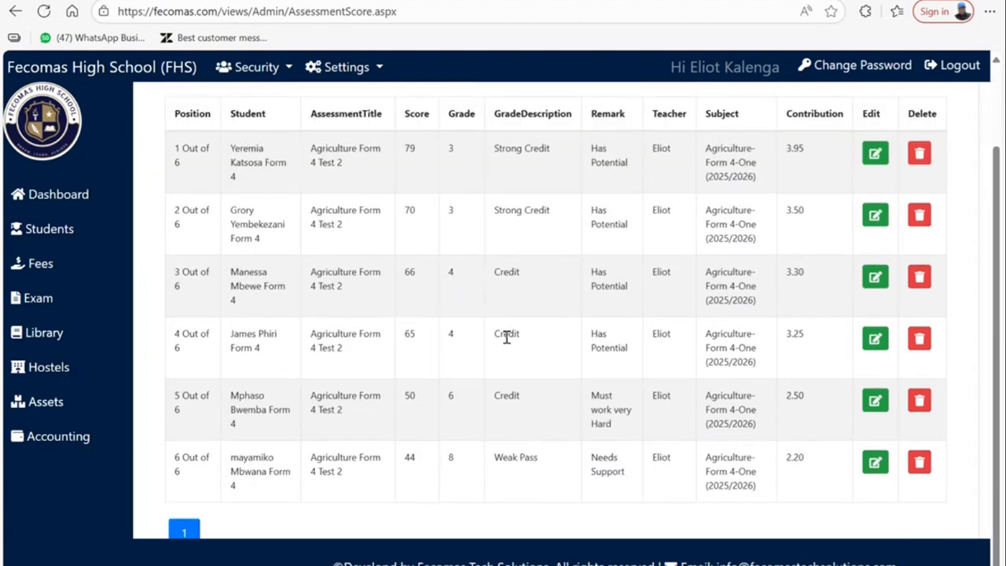
scroll(507, 336, "up", 2)
scroll(549, 420, "down", 1)
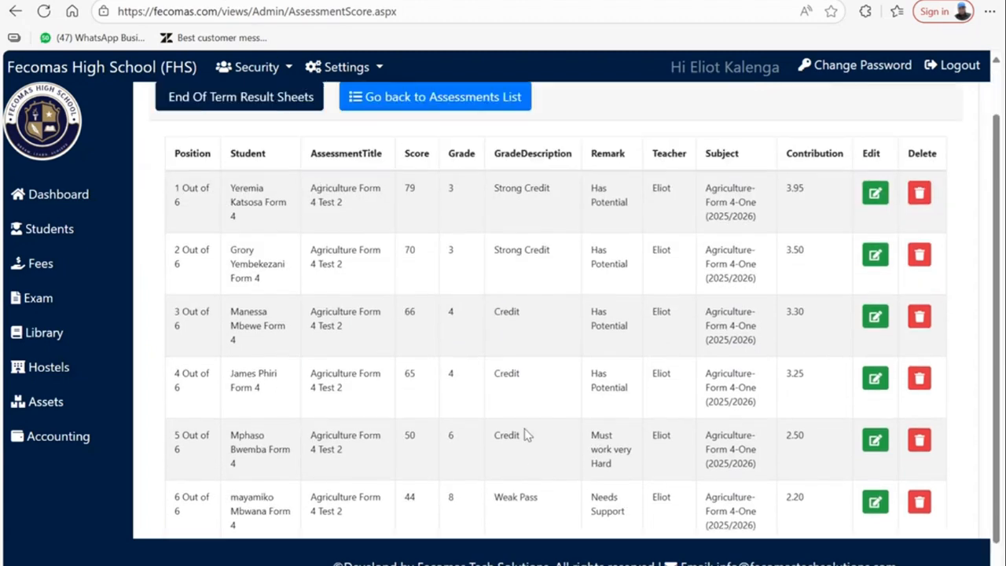
scroll(527, 434, "up", 1)
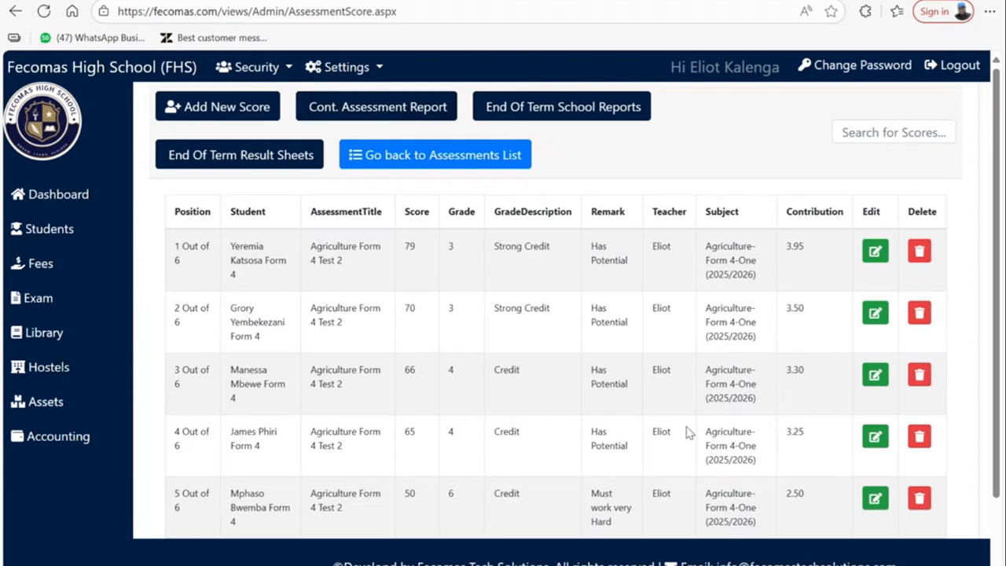
left_click(405, 108)
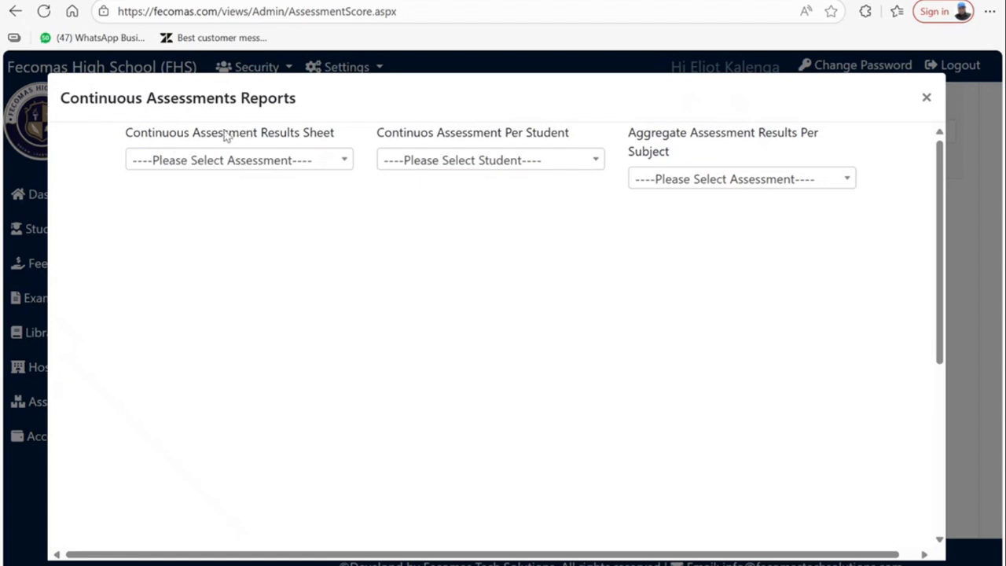
- Generate the results report for Agriculture Form 4 Test 2 and review it
left_click(183, 162)
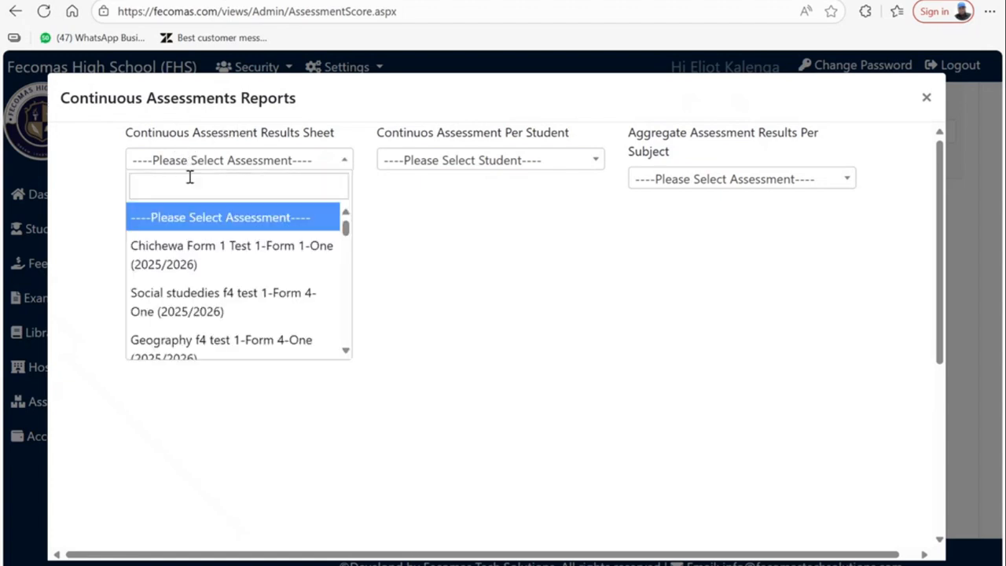
type("a")
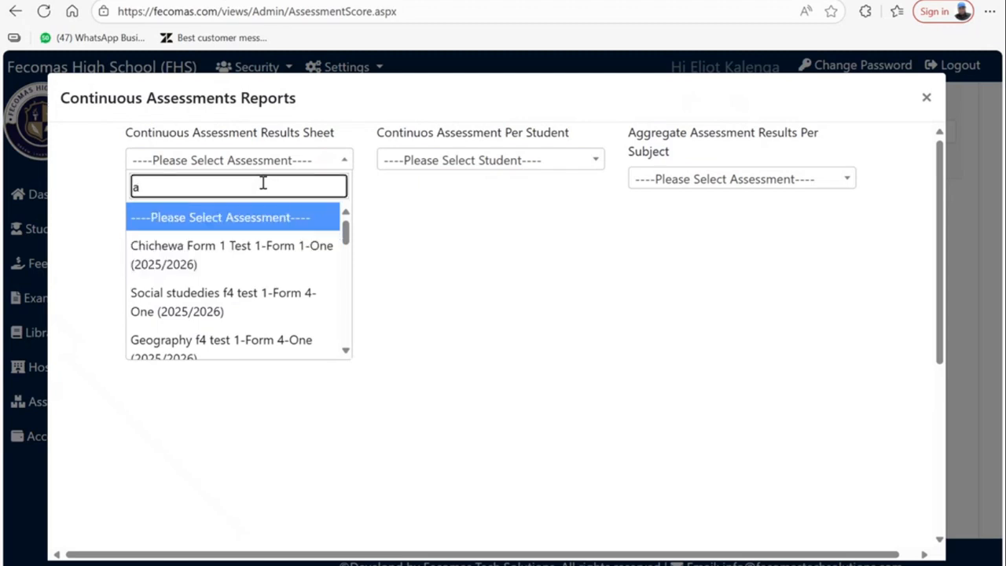
type("gri")
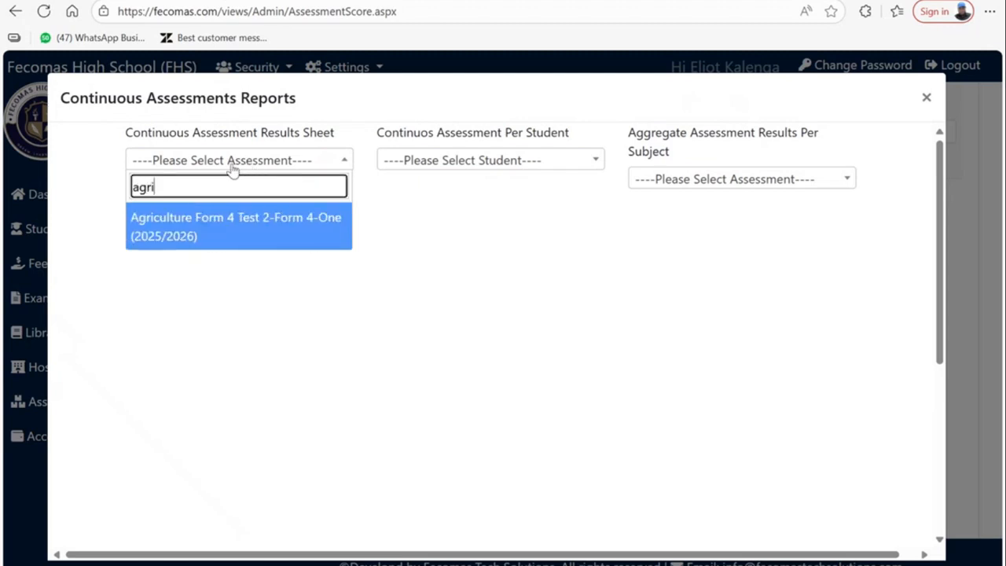
left_click(221, 225)
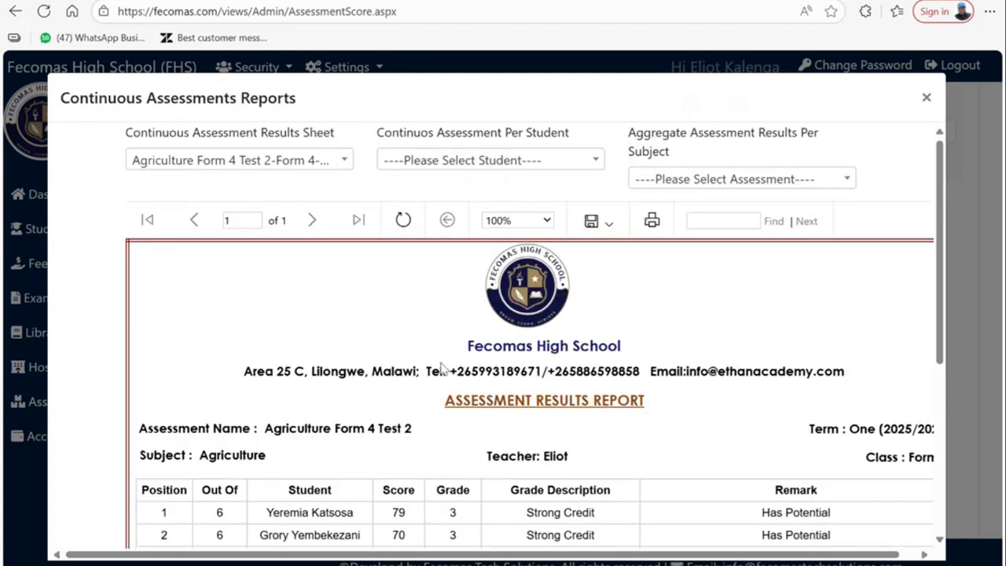
scroll(390, 376, "down", 1)
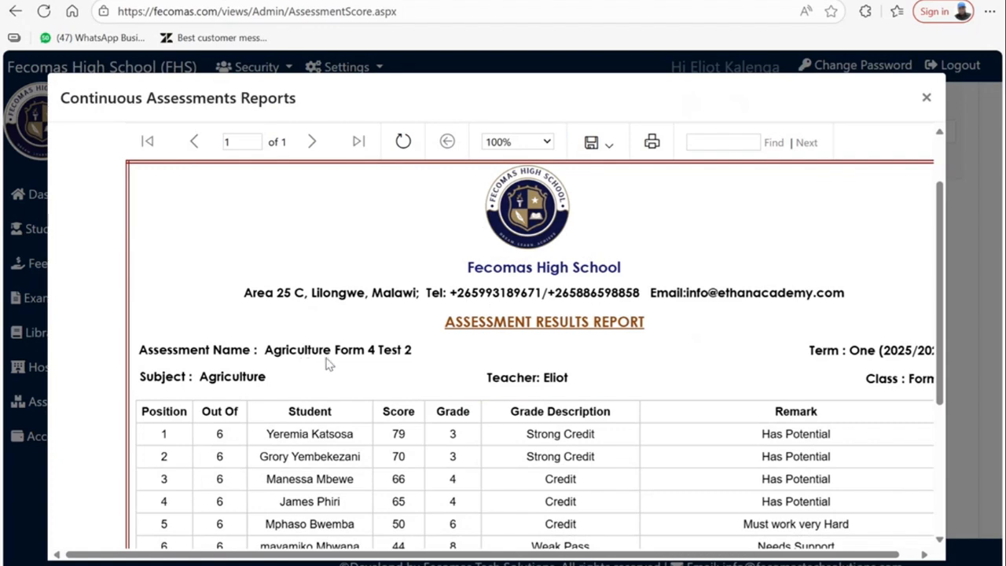
scroll(864, 390, "down", 1)
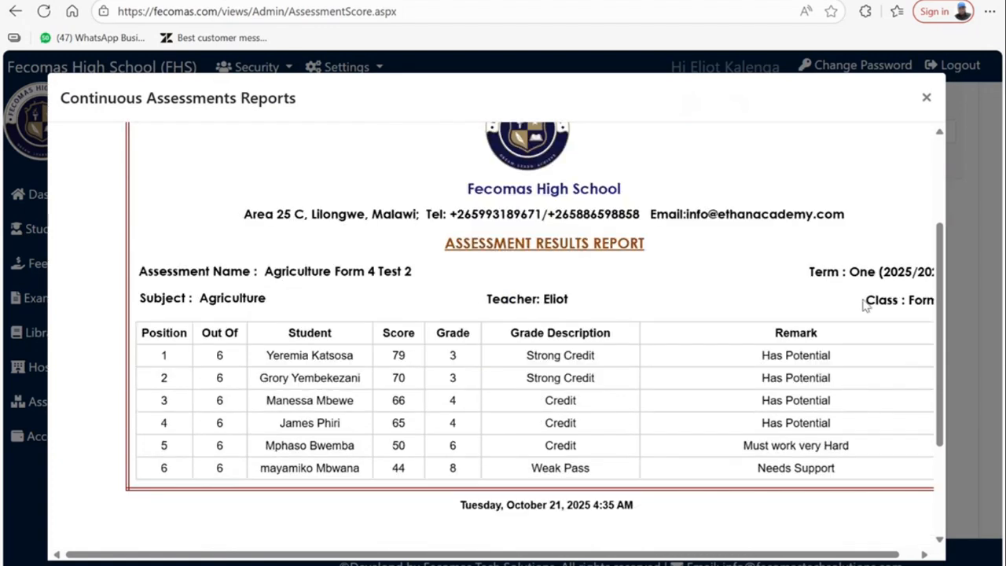
scroll(212, 302, "down", 1)
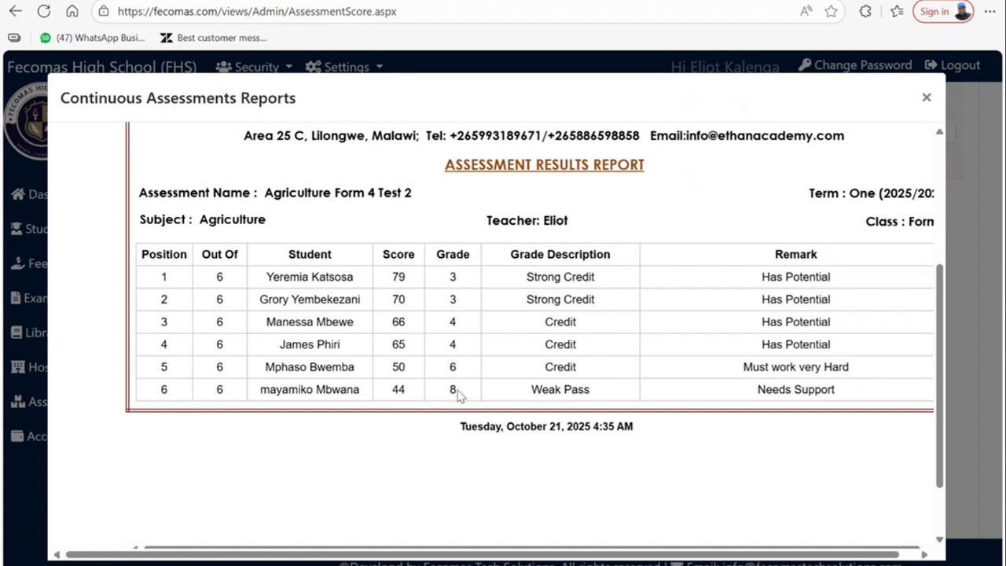
scroll(236, 357, "down", 1)
scroll(456, 342, "up", 1)
scroll(584, 314, "up", 4)
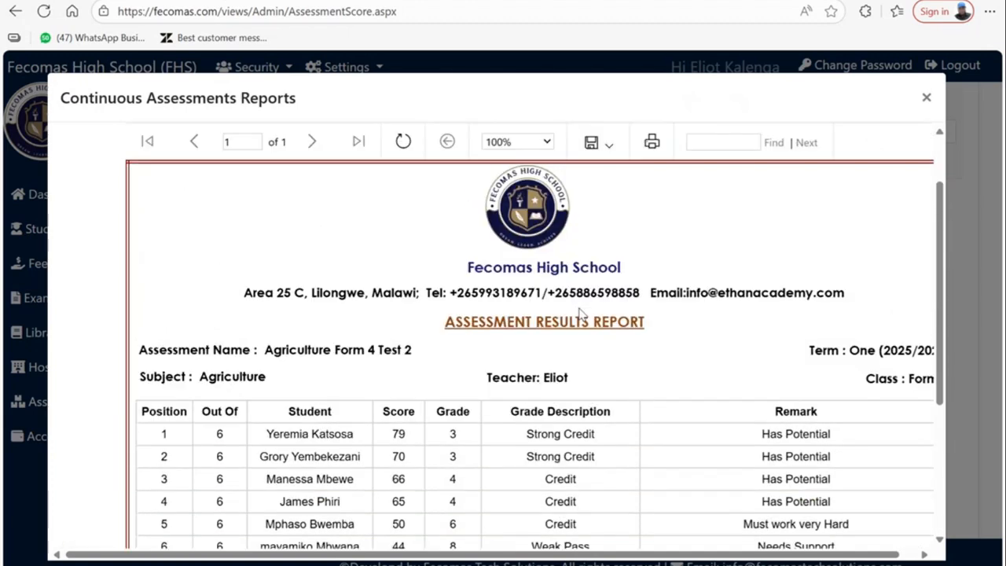
- Export the results report as PDF and open the downloaded file
left_click(598, 224)
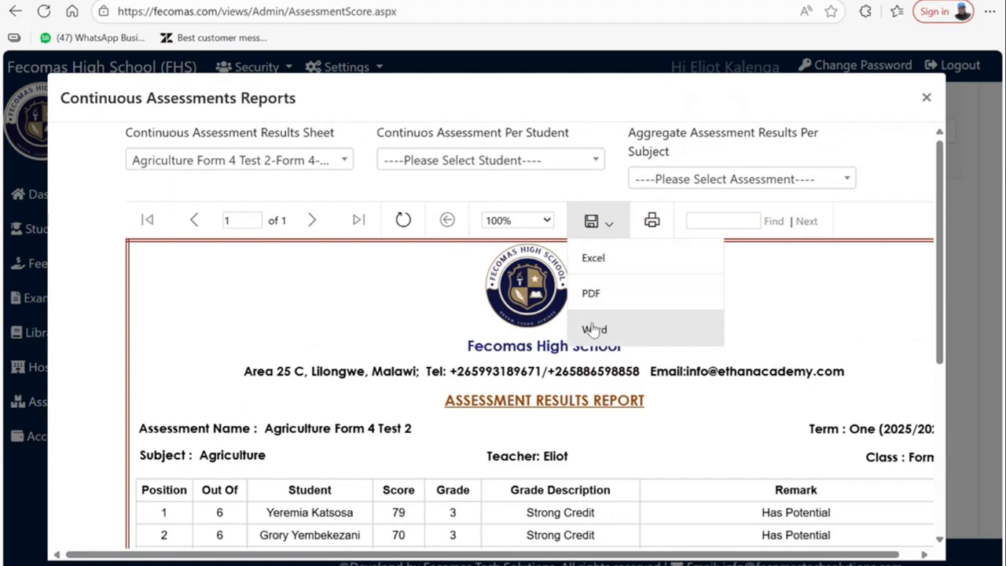
left_click(621, 299)
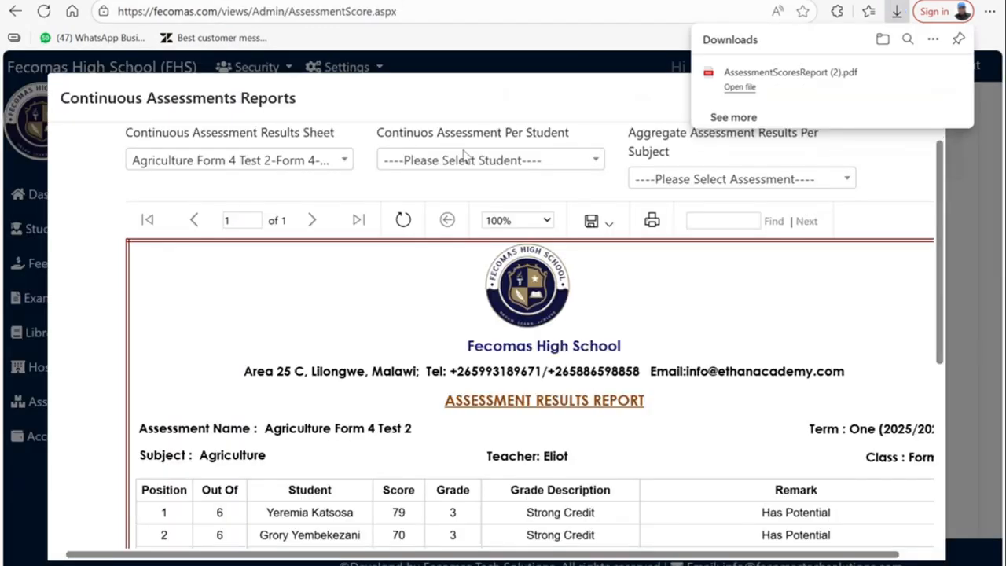
left_click(775, 79)
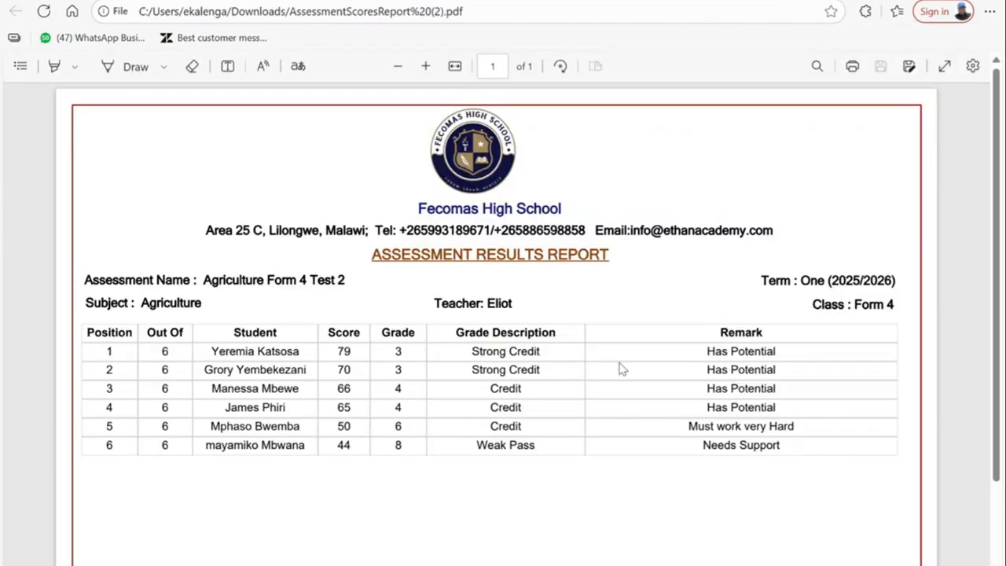
scroll(625, 369, "down", 1)
- Leave the exported PDF and return to the fecomas.com Continuous Assessments Reports tab
scroll(629, 383, "up", 2)
left_click(161, 1)
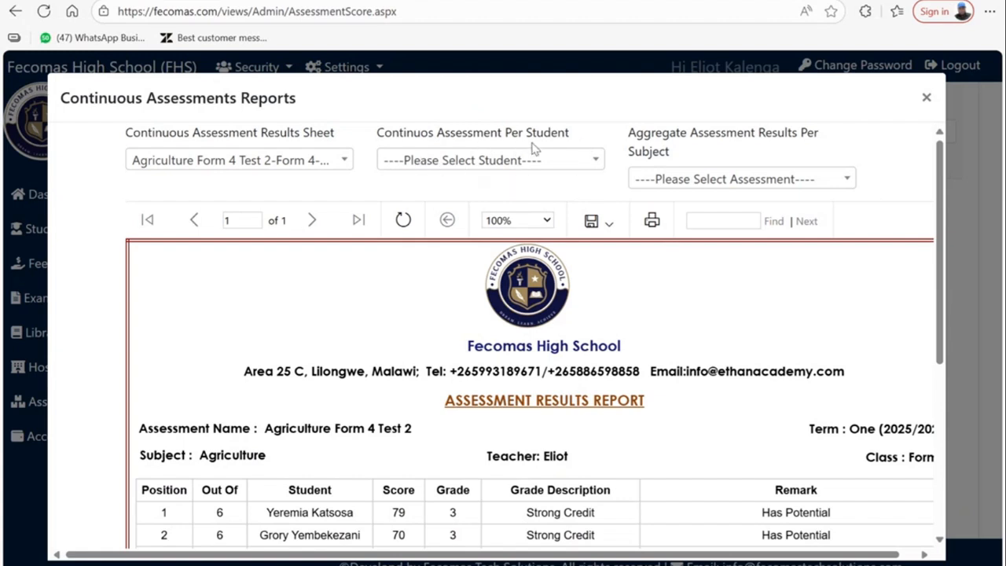
- Generate the per-student assessment sheet for a Form 3 student, showing one English test
left_click(593, 157)
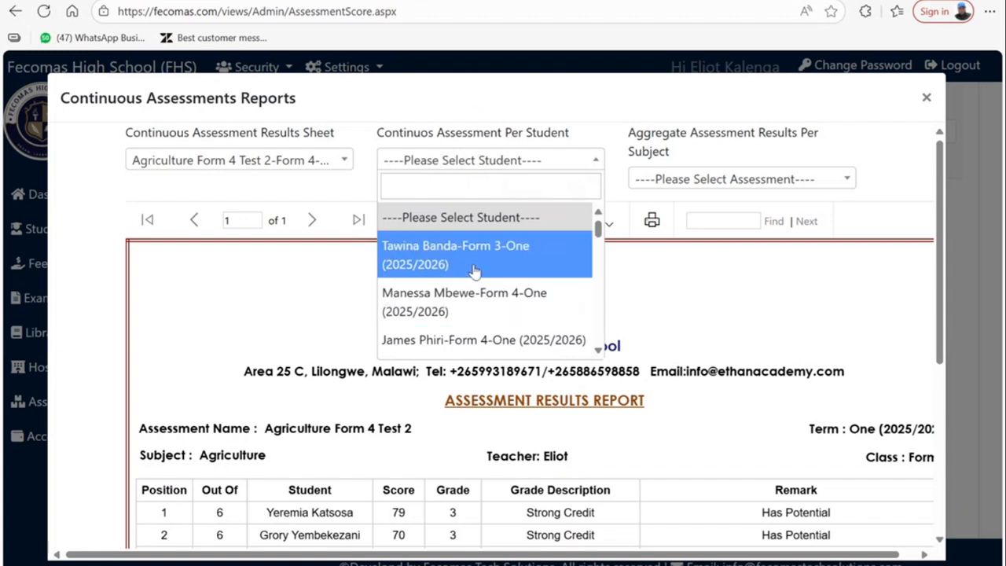
scroll(447, 292, "down", 1)
scroll(435, 256, "up", 1)
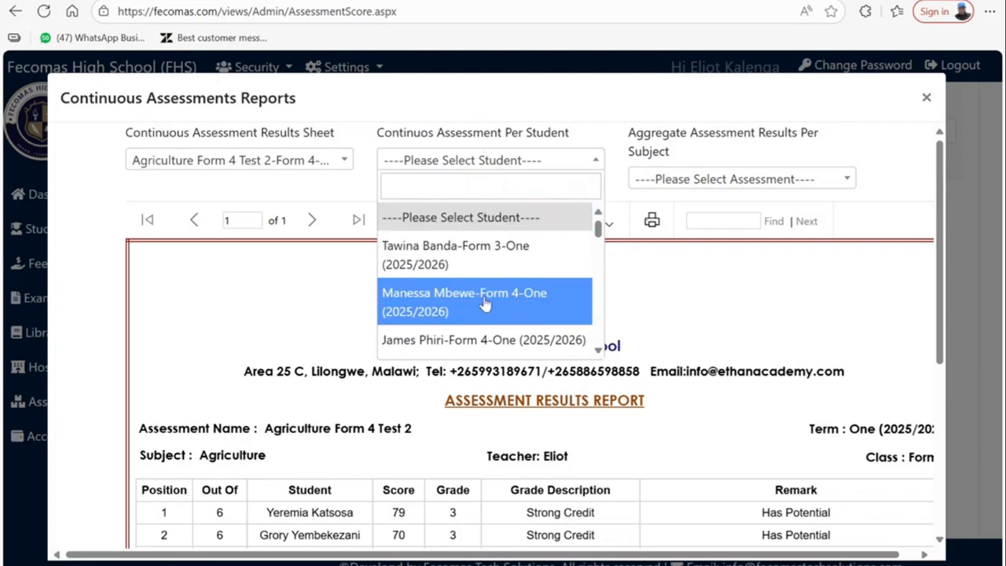
left_click(468, 259)
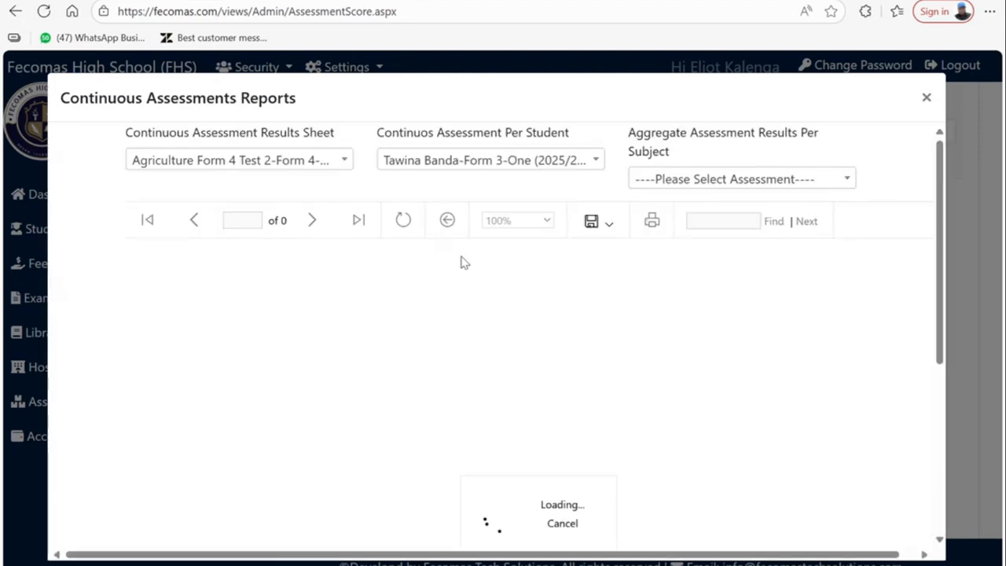
scroll(413, 357, "down", 2)
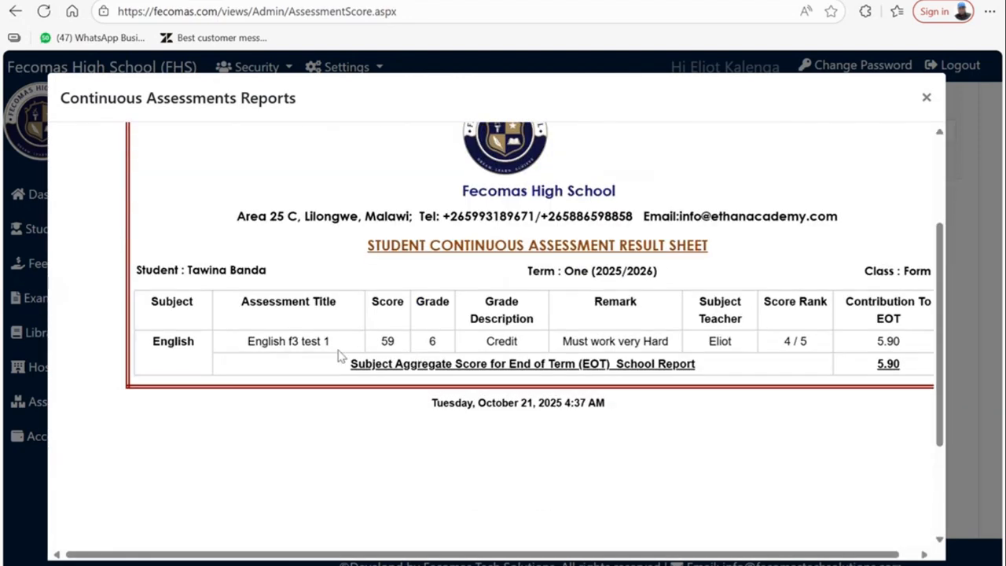
scroll(422, 348, "up", 2)
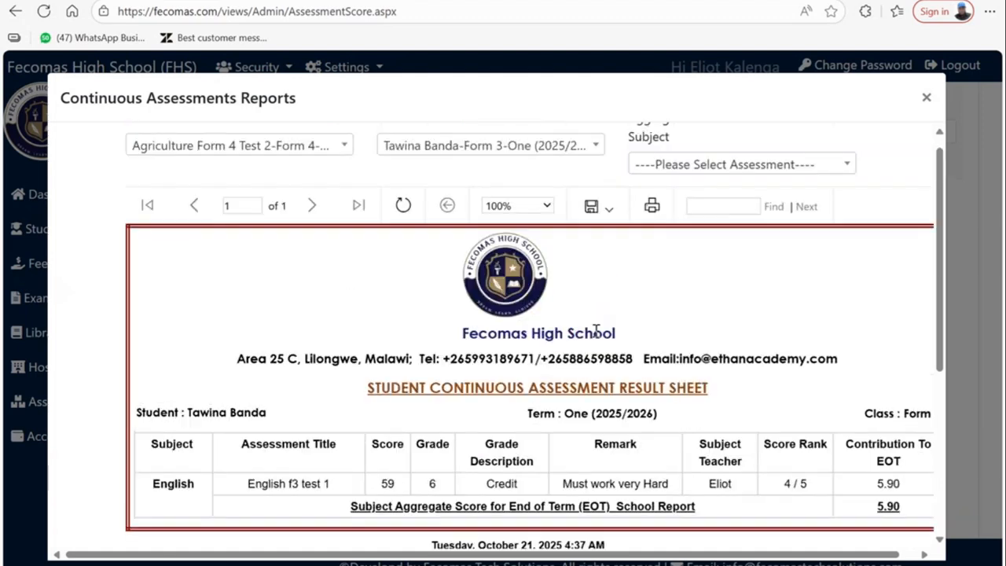
- Choose a Form 4 student for the next per-student report
left_click(464, 164)
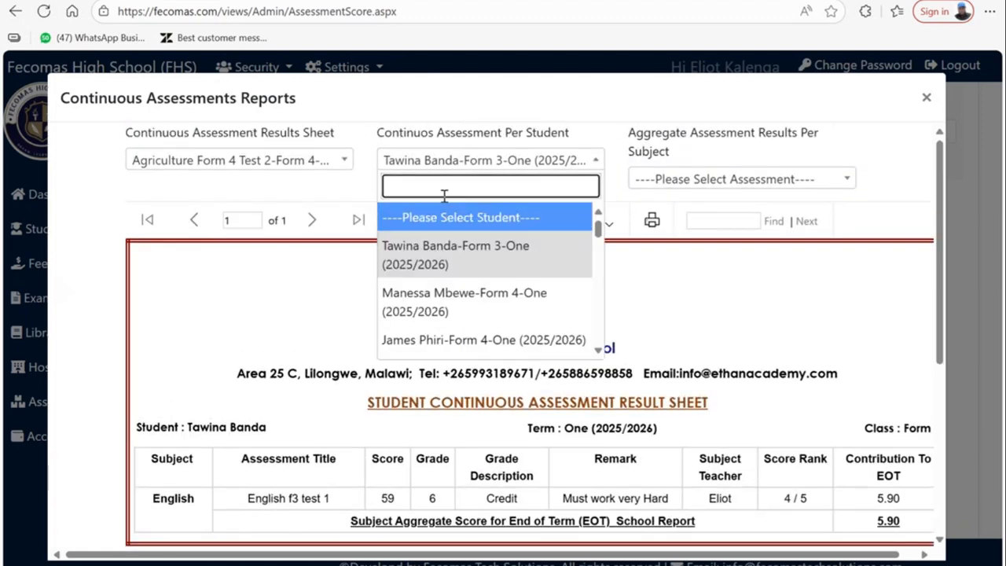
scroll(463, 263, "down", 5)
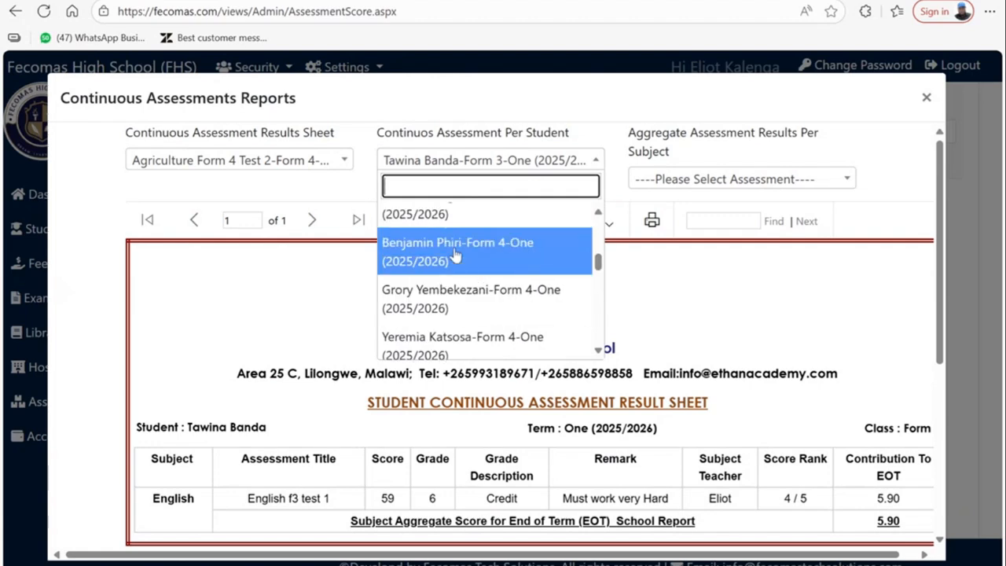
left_click(455, 254)
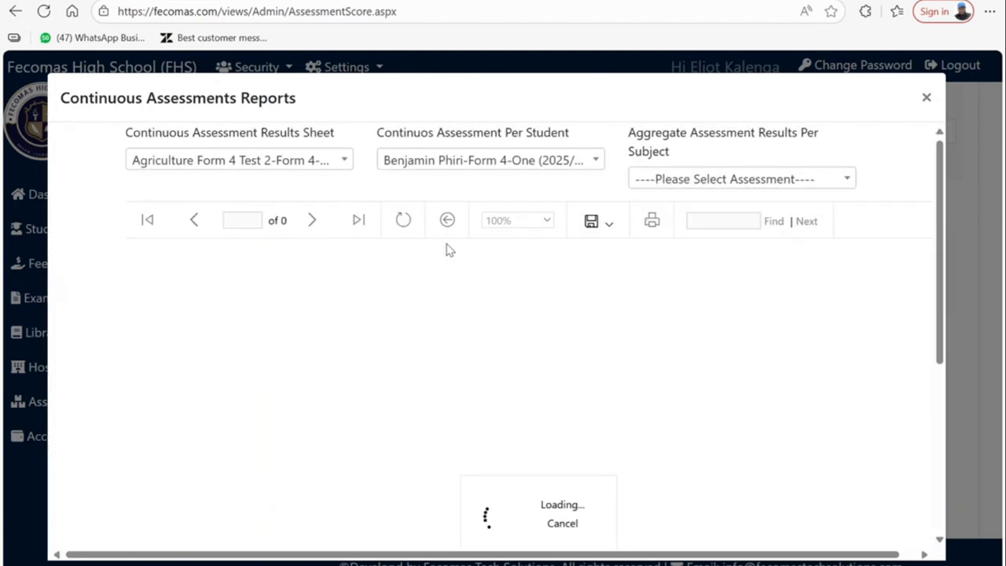
- Review the Form 4 student's result sheet, Chemistry through Physics
scroll(416, 314, "down", 2)
scroll(349, 393, "up", 2)
scroll(360, 533, "down", 1)
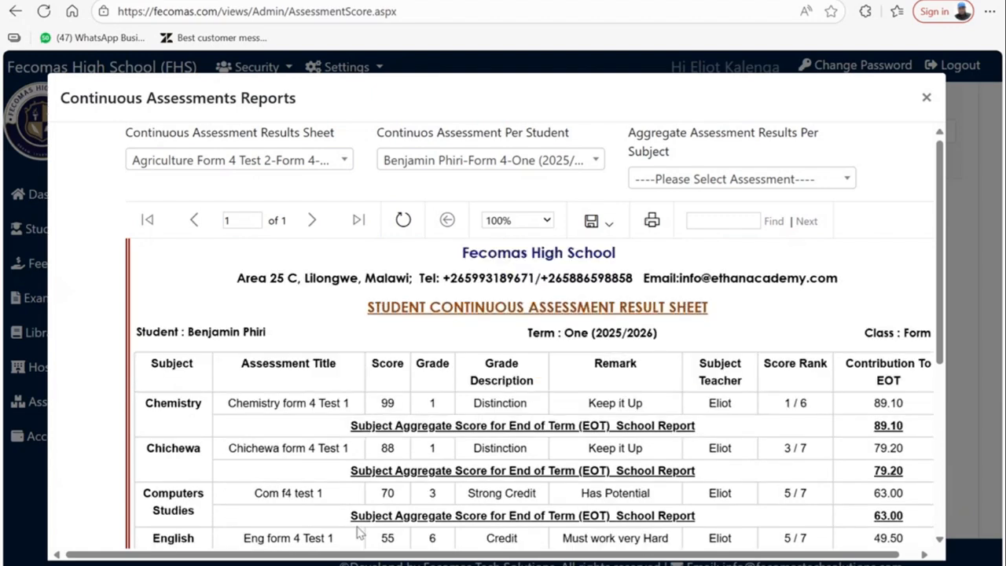
scroll(357, 533, "down", 5)
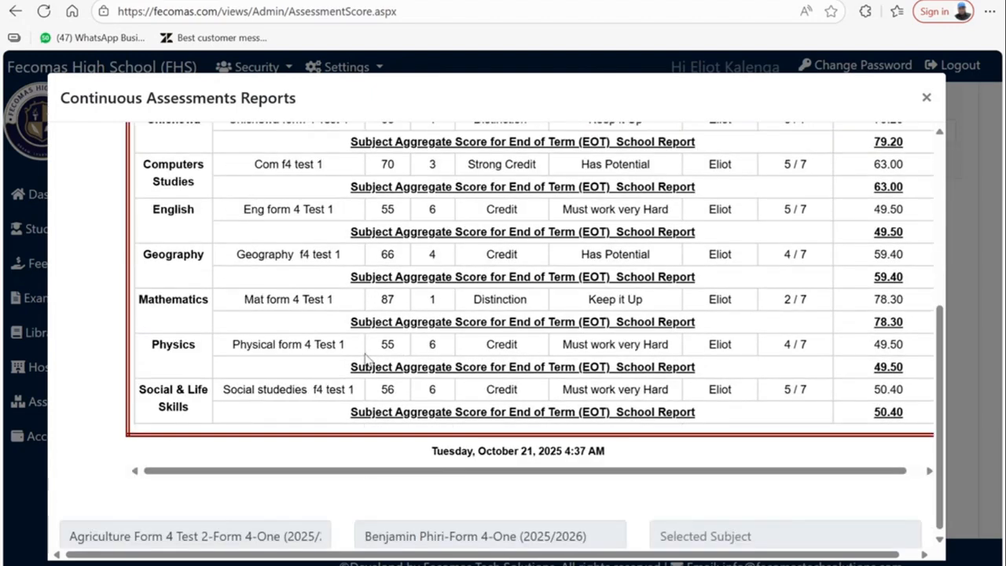
scroll(366, 358, "up", 3)
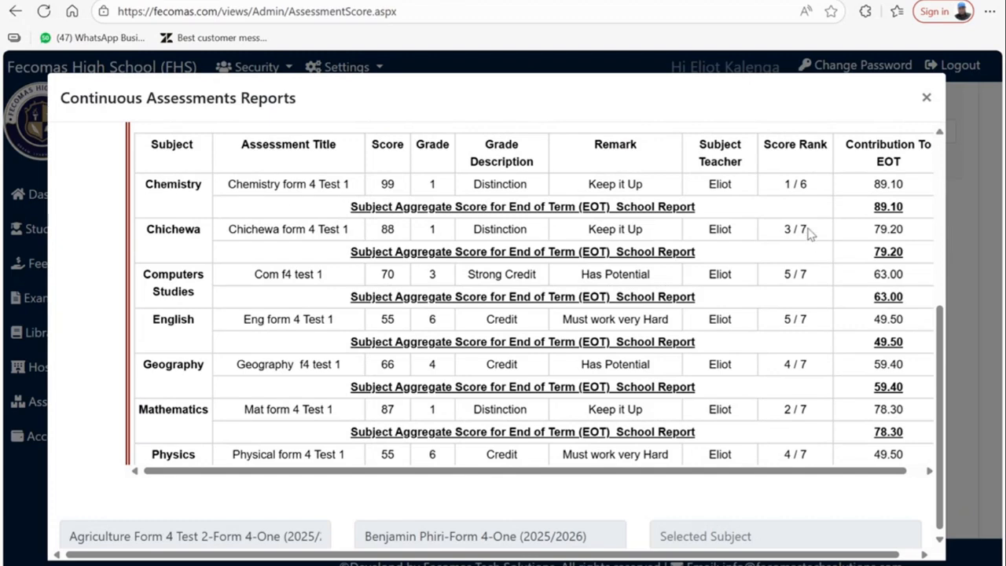
scroll(804, 227, "down", 2)
scroll(429, 161, "up", 2)
scroll(408, 168, "down", 3)
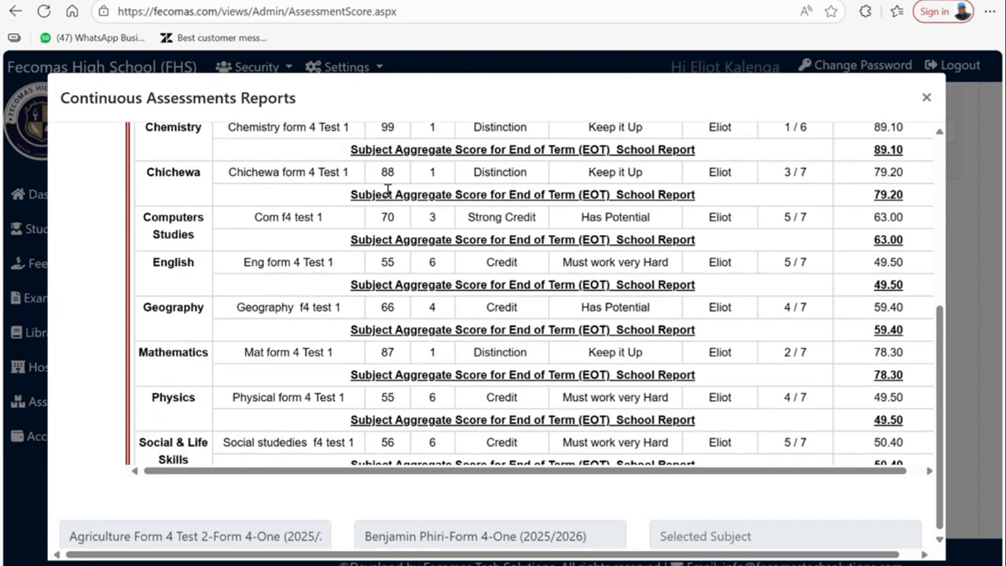
scroll(287, 323, "up", 2)
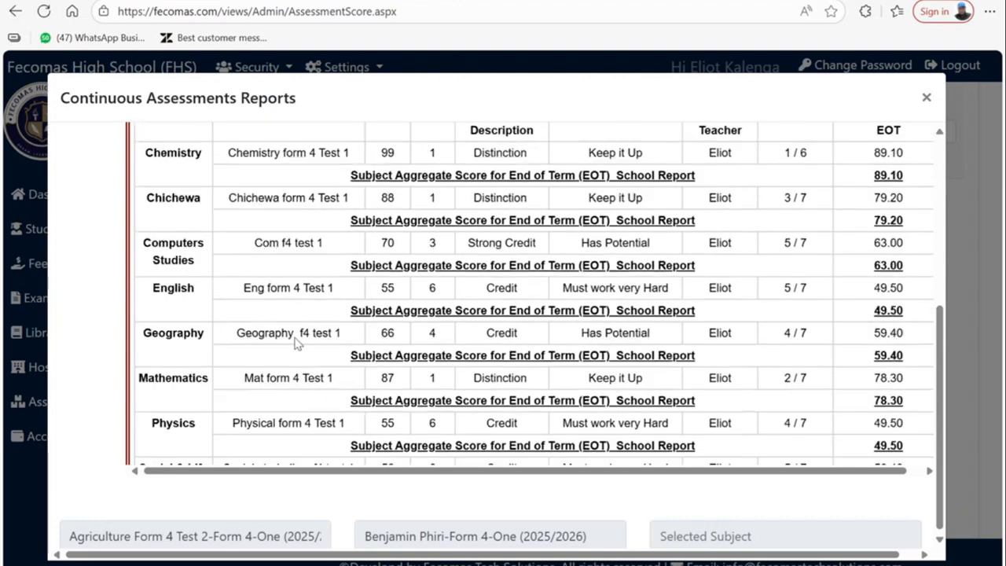
scroll(299, 332, "down", 3)
scroll(561, 389, "up", 2)
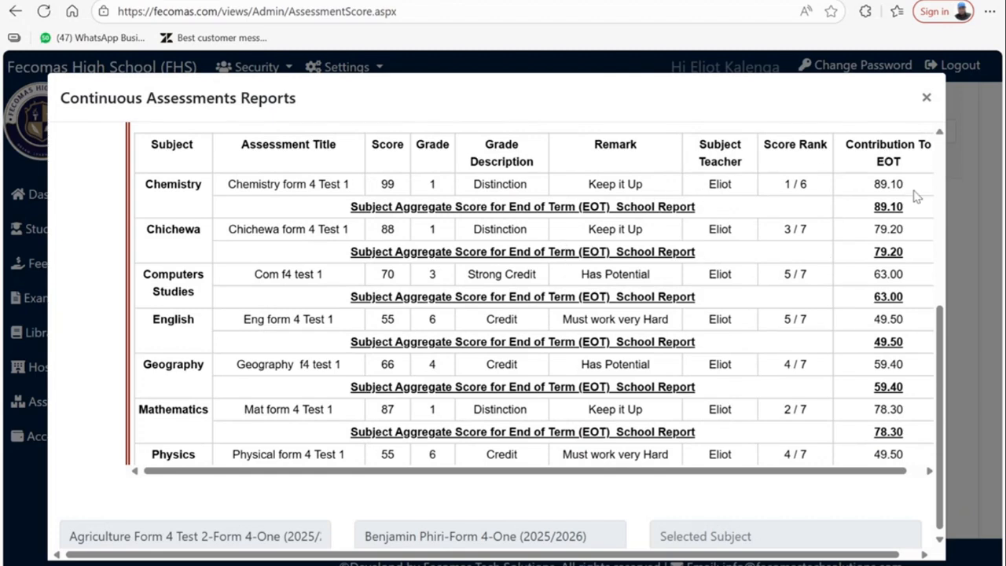
scroll(896, 160, "down", 2)
scroll(849, 197, "up", 4)
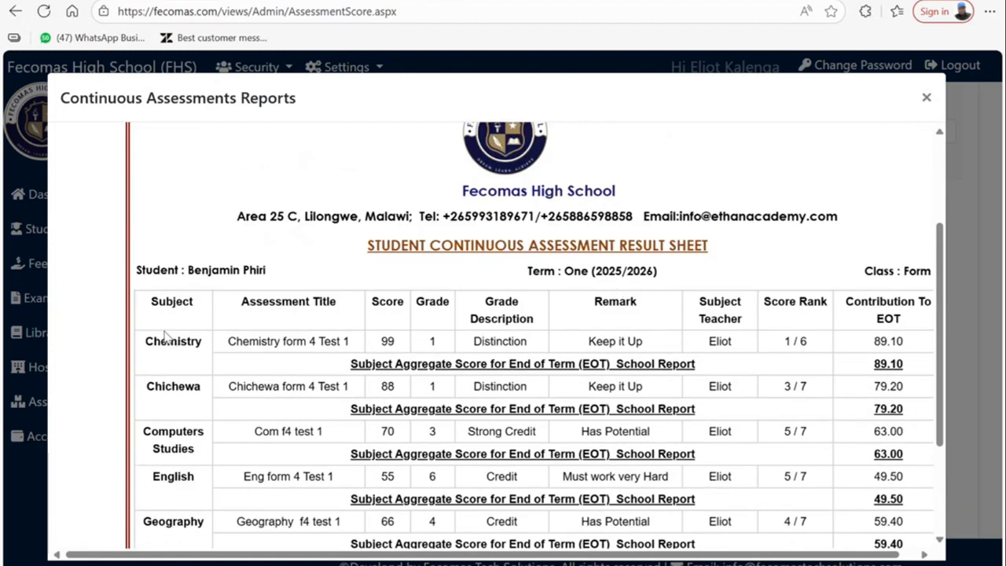
scroll(169, 332, "down", 1)
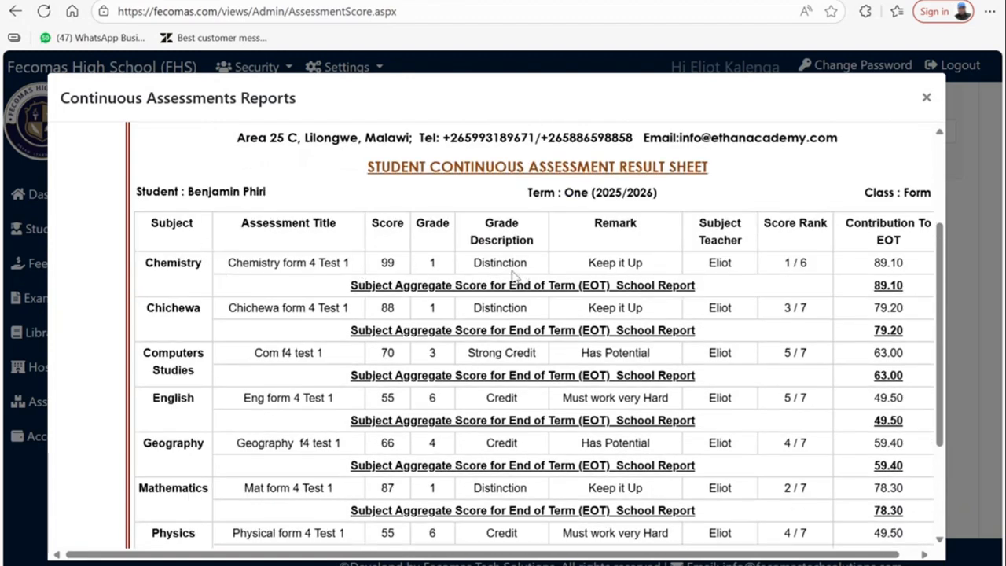
- Export the student's result sheet as a PDF
scroll(516, 278, "up", 1)
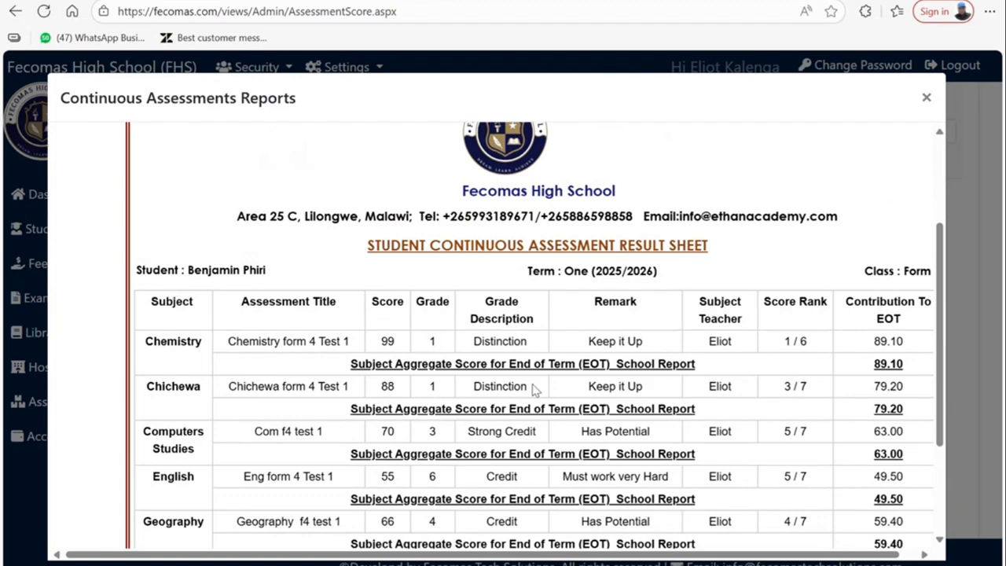
scroll(446, 358, "up", 3)
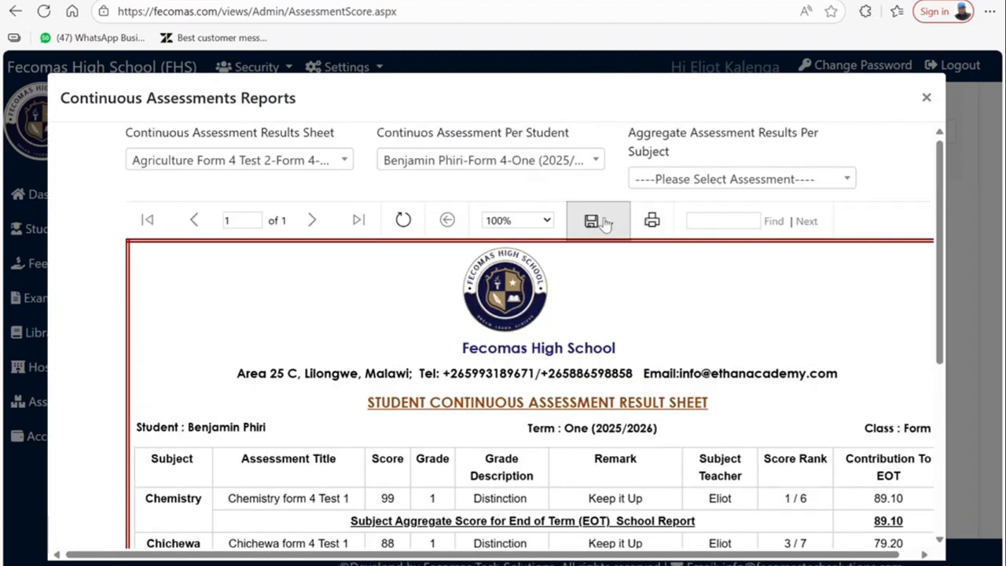
left_click(599, 221)
left_click(587, 293)
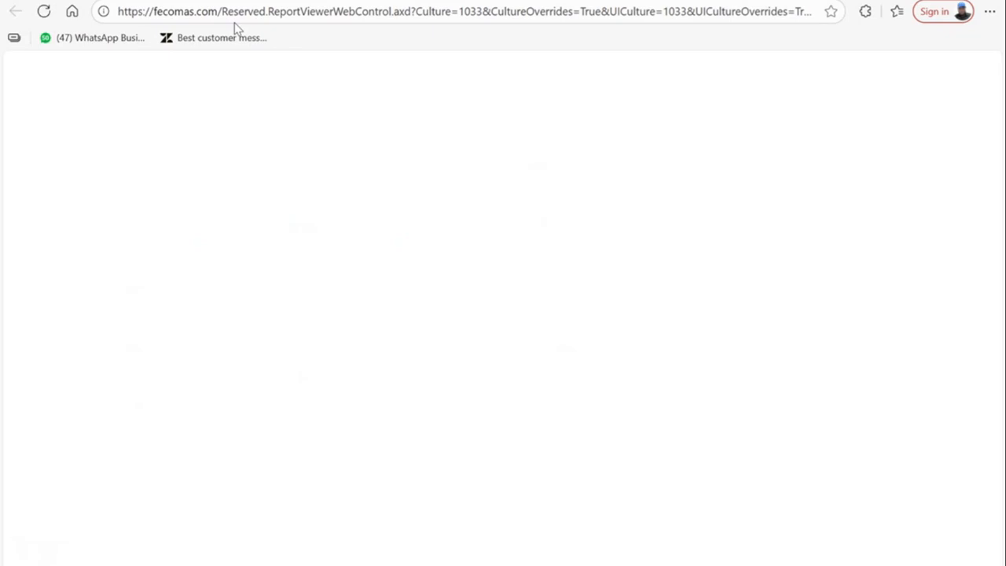
- Open AssessmentsPerStudent.pdf in Edge, check it, then close the tab back to Fecomas
left_click(746, 87)
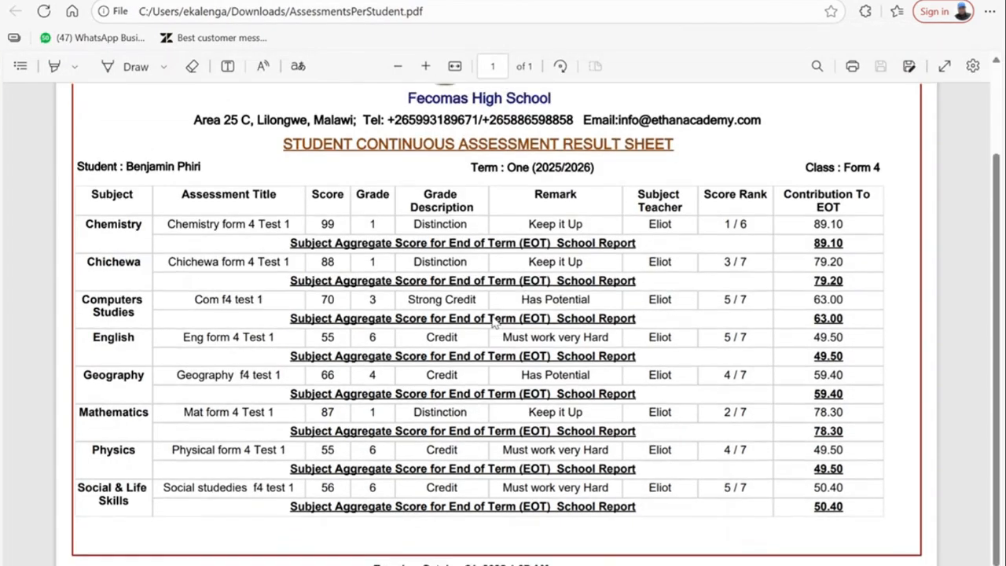
scroll(494, 316, "up", 3)
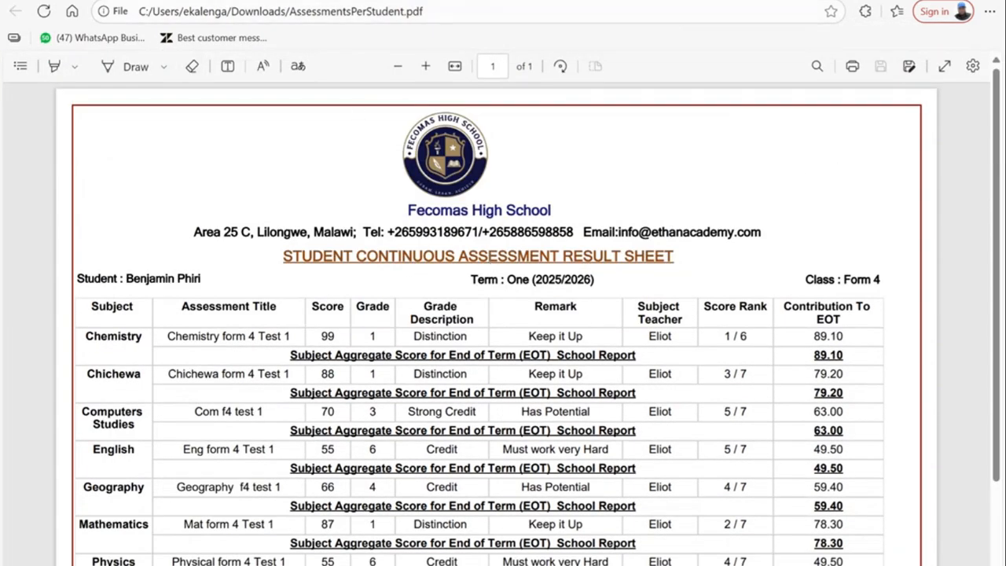
key("ctrl+w")
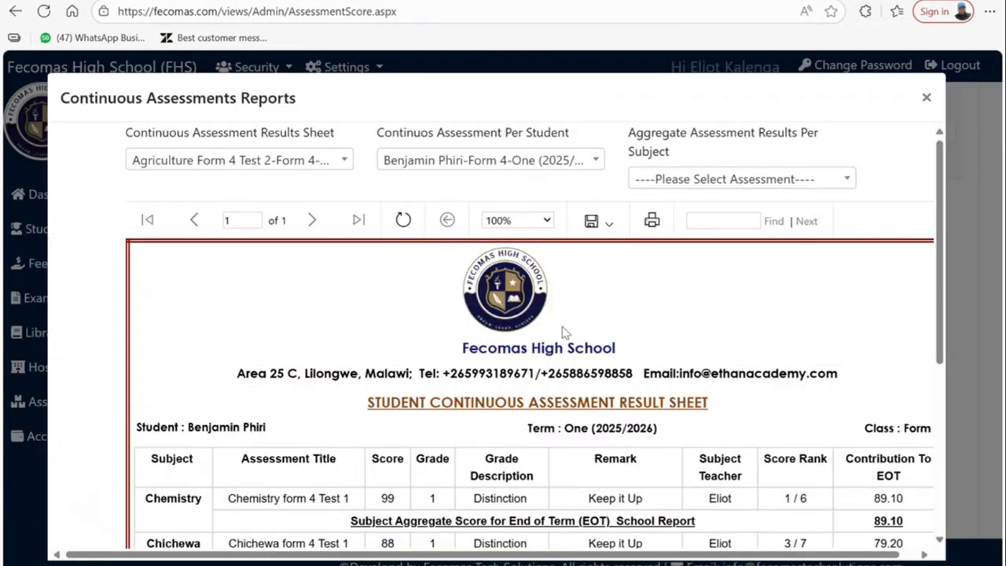
- Close Continuous Assessments Reports, zoom the page out, and open End Of Term School Reports
left_click(925, 98)
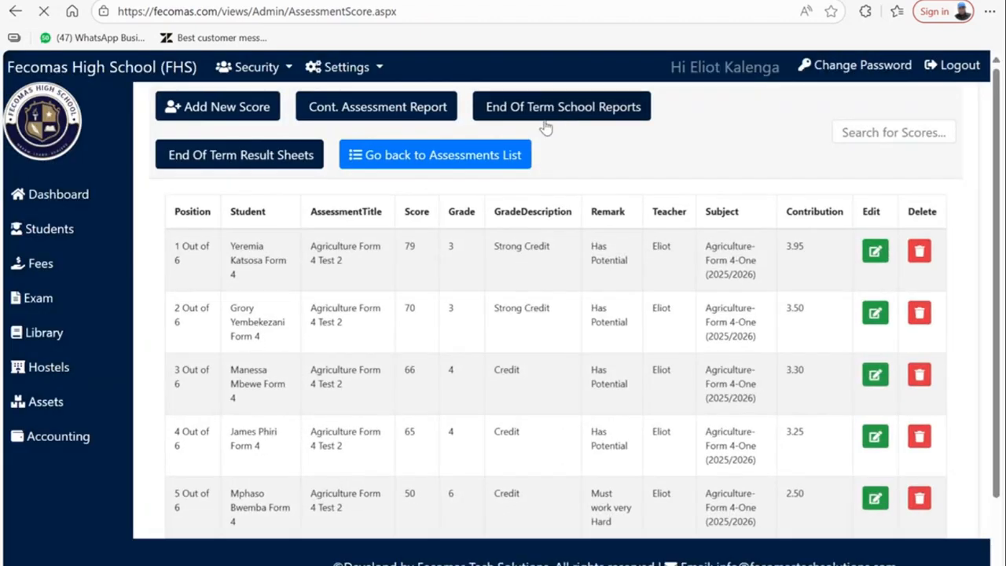
key("ctrl+minus")
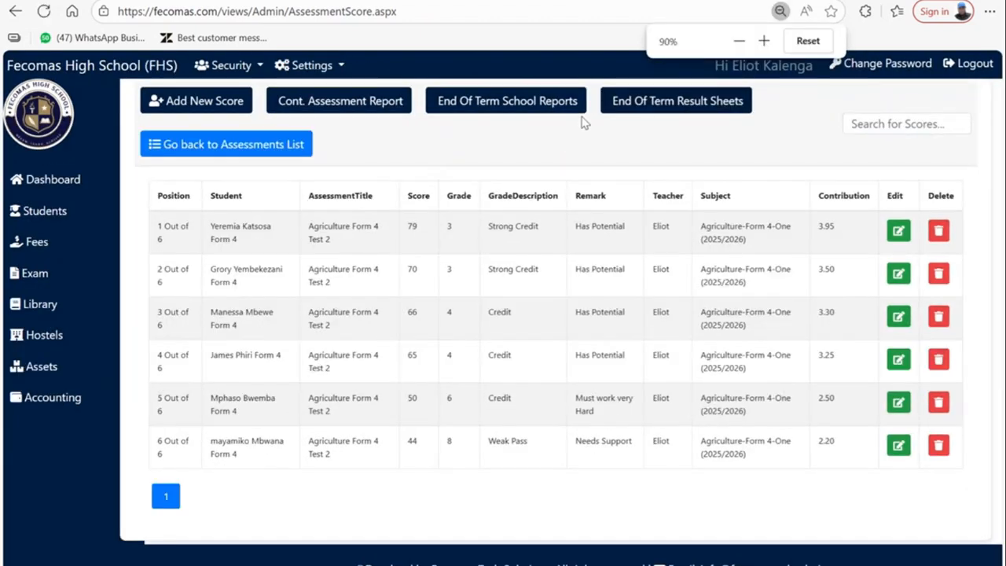
left_click(475, 103)
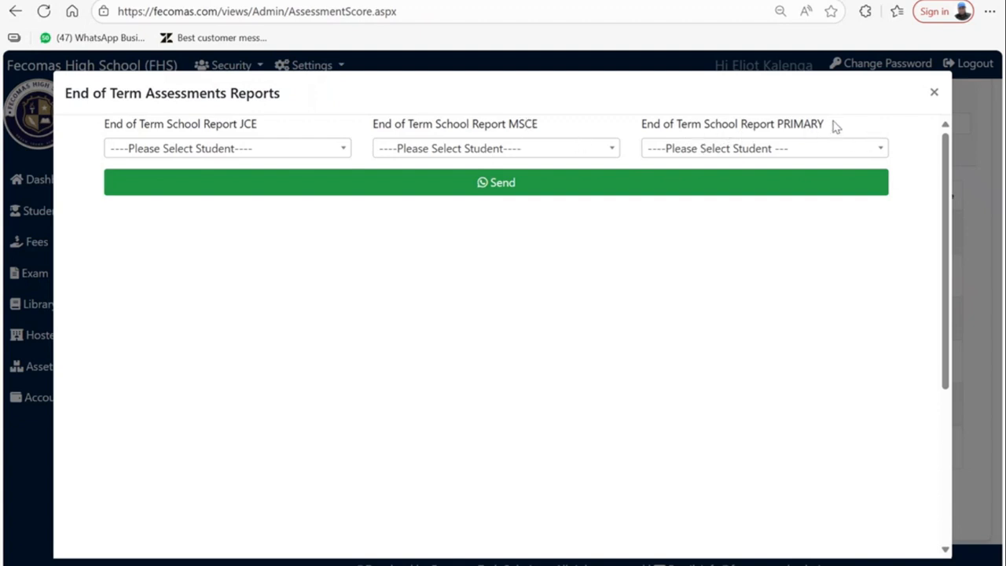
- Search the JCE student list and load the Form 1 student's end-of-term progress report
left_click(134, 151)
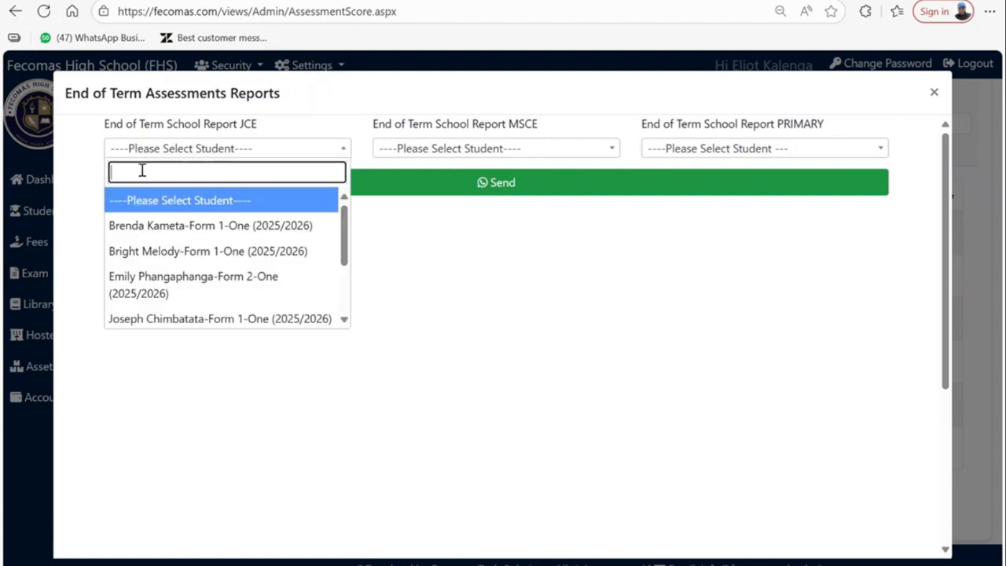
type("ne")
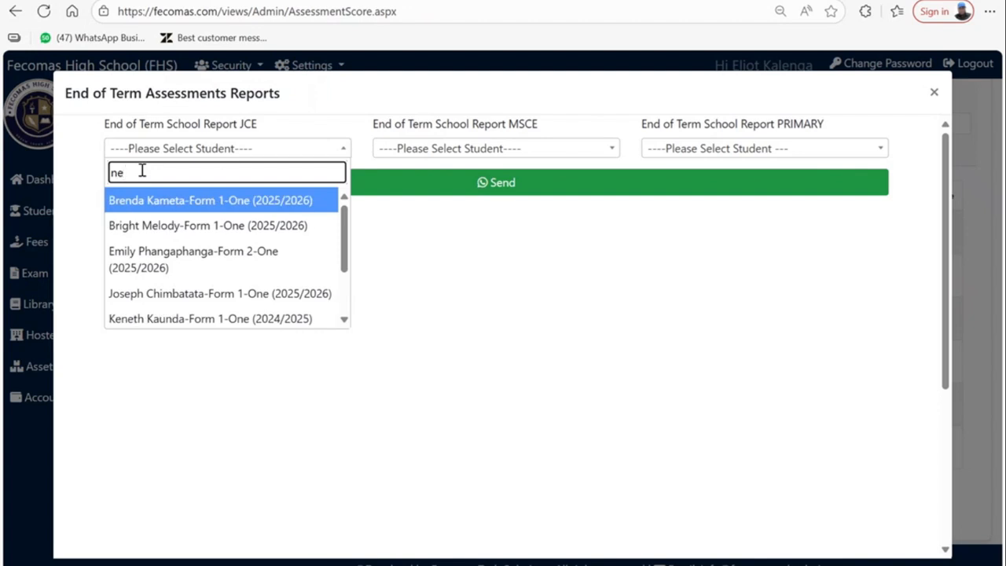
type("m")
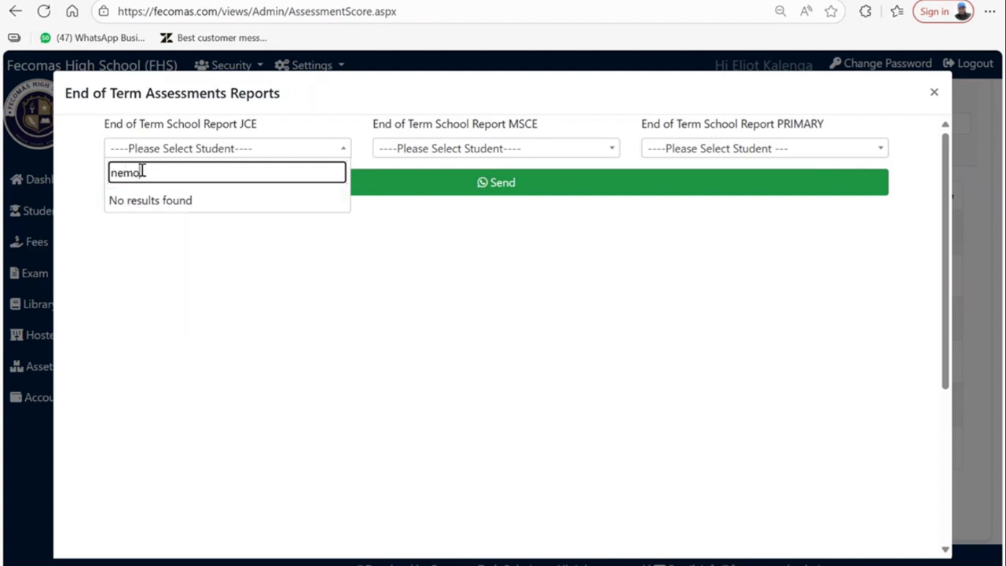
key("BackSpace")
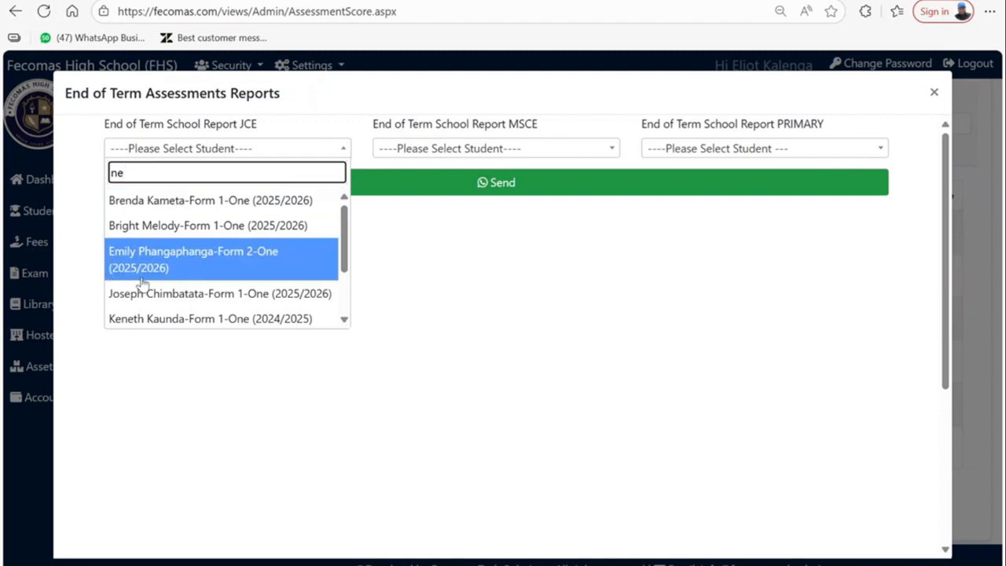
key("BackSpace")
key("BackSpace")
type("jos")
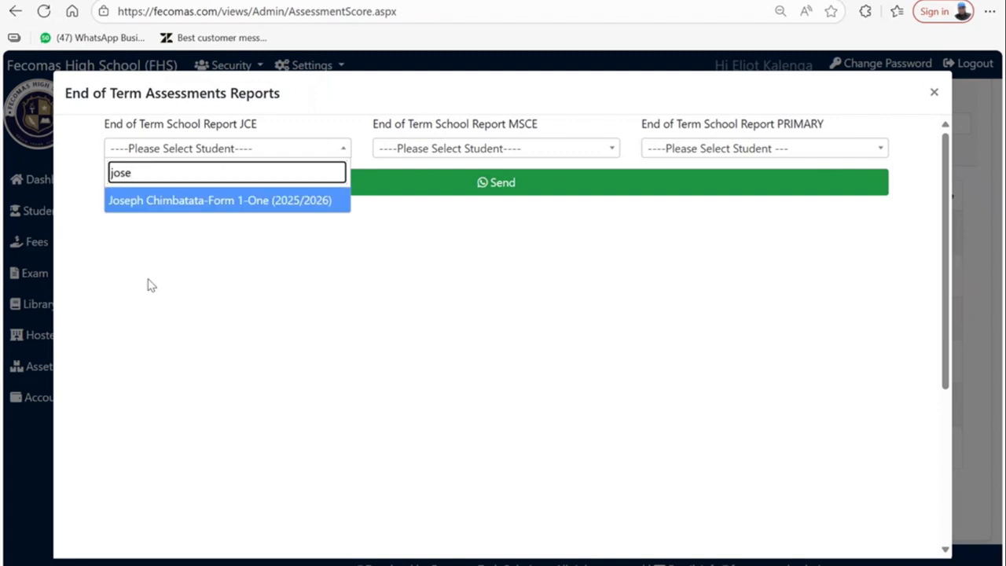
left_click(201, 206)
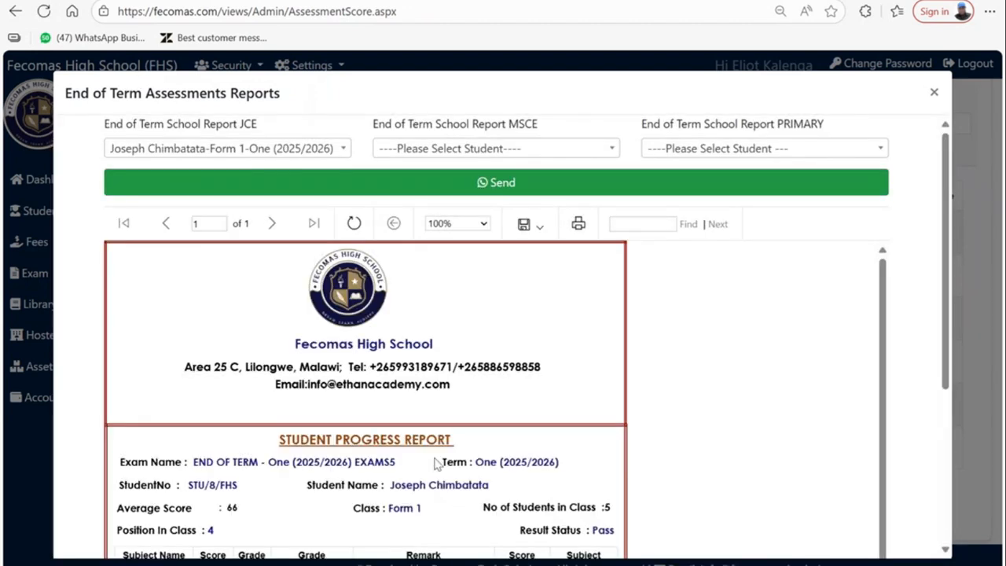
- Scroll through the JCE report's subject scores and grades table
scroll(436, 462, "down", 5)
scroll(438, 439, "down", 2)
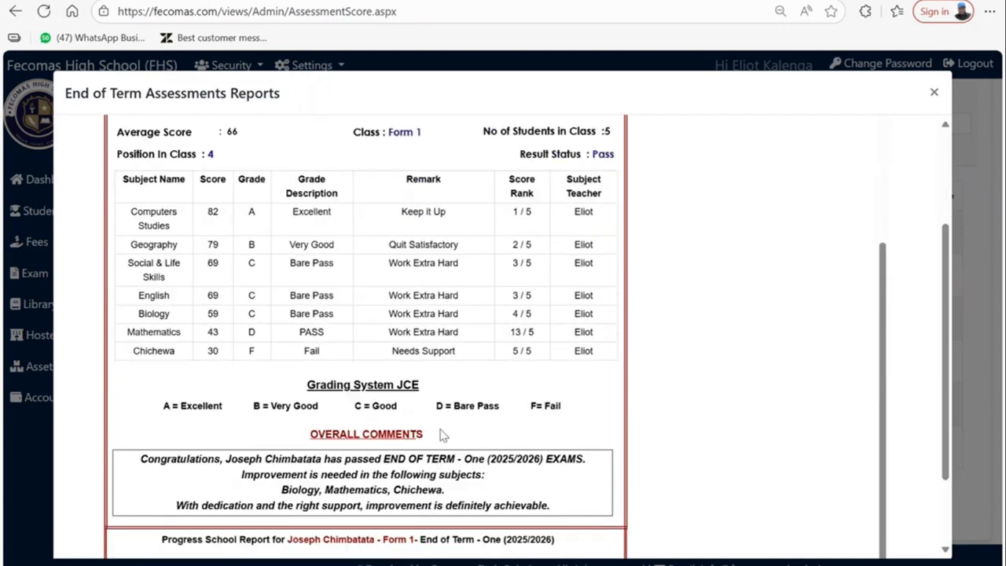
scroll(440, 433, "down", 3)
scroll(440, 430, "up", 6)
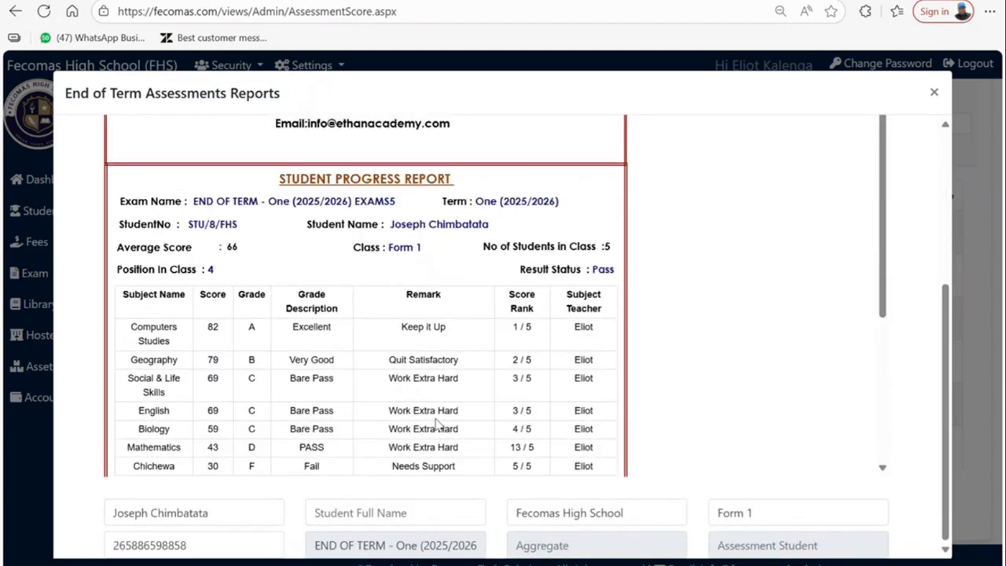
scroll(574, 338, "up", 5)
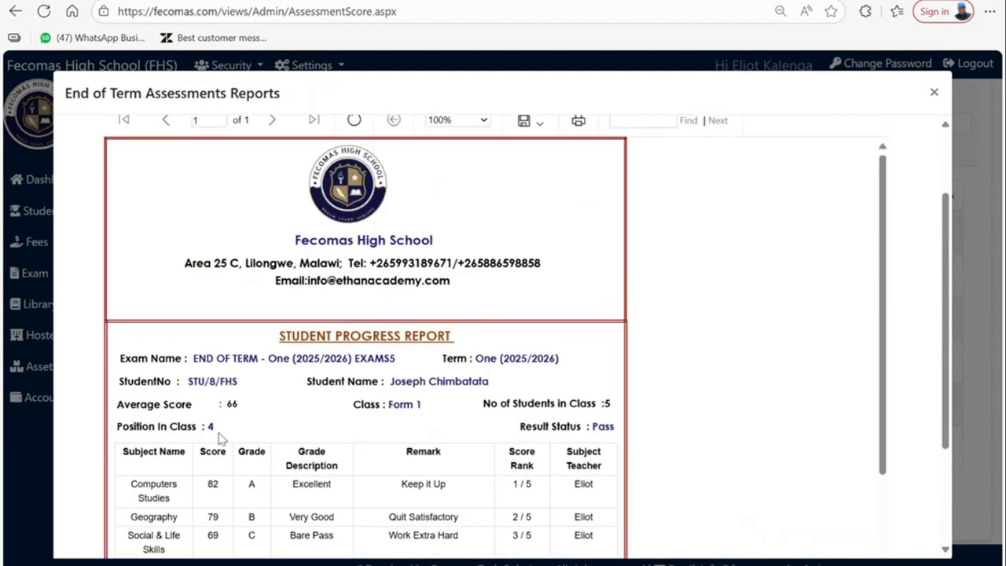
scroll(525, 420, "down", 3)
scroll(519, 424, "up", 3)
scroll(516, 424, "down", 3)
scroll(494, 332, "up", 3)
scroll(364, 446, "down", 3)
scroll(564, 213, "up", 3)
scroll(493, 224, "down", 3)
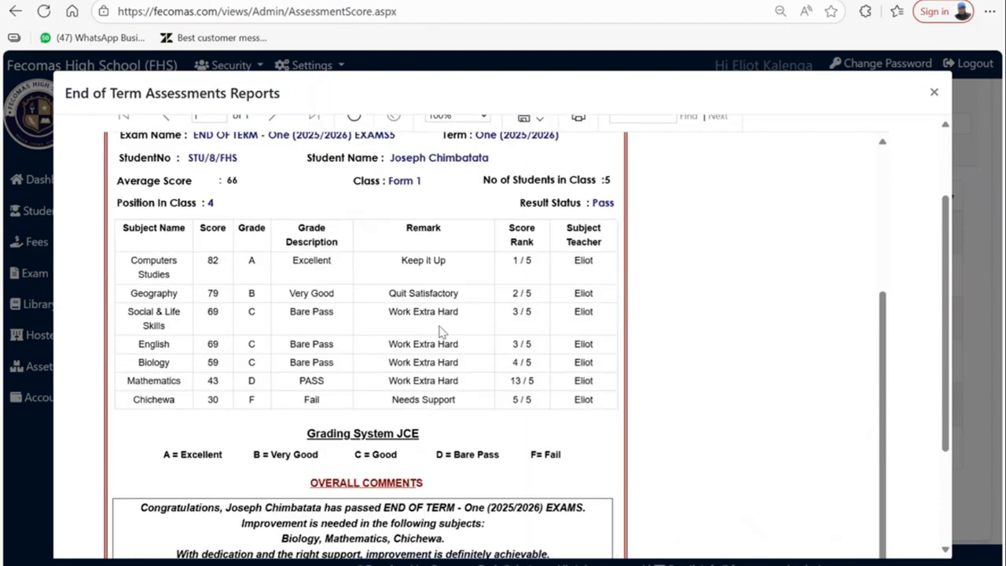
scroll(304, 463, "down", 2)
- Highlight the overall comments and the subjects needing improvement, then clear the selection
left_click_drag(141, 431, 548, 460)
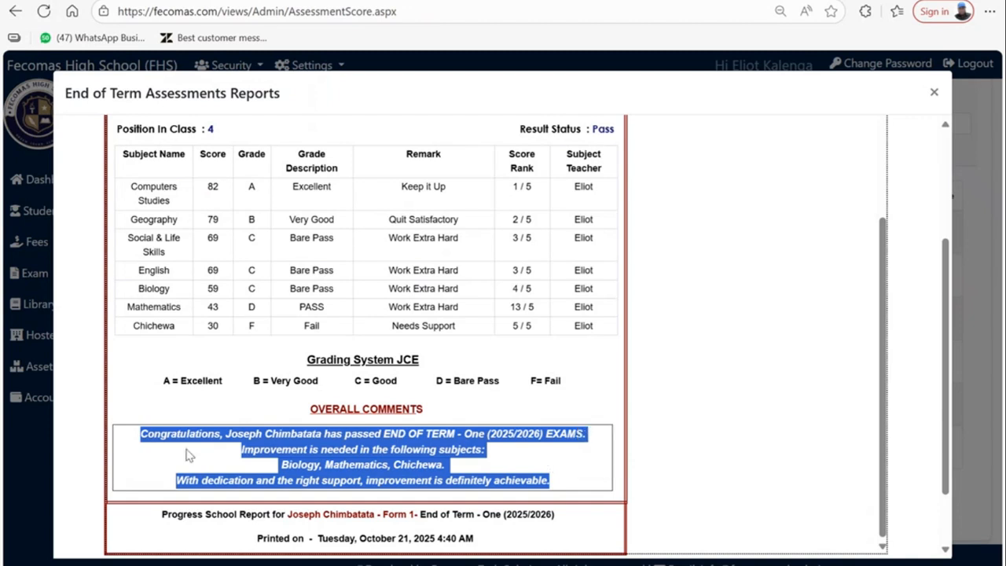
left_click(201, 424)
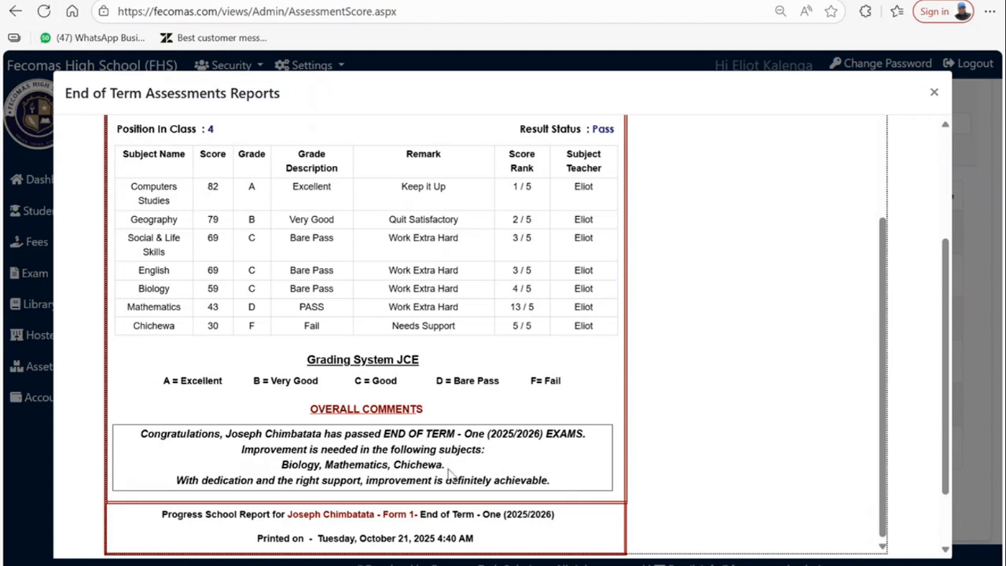
left_click_drag(446, 465, 280, 466)
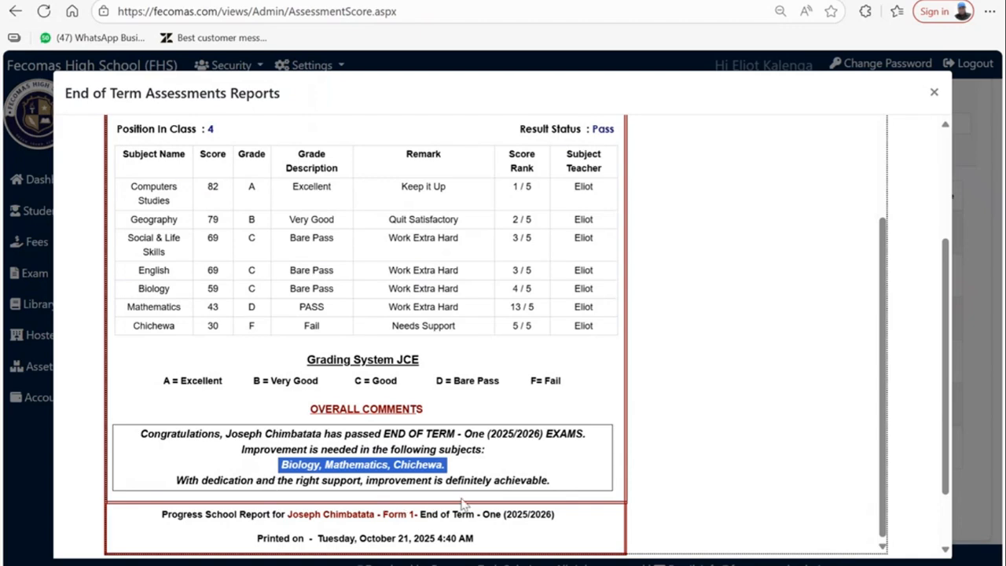
scroll(593, 459, "down", 1)
scroll(591, 458, "up", 2)
scroll(591, 458, "down", 2)
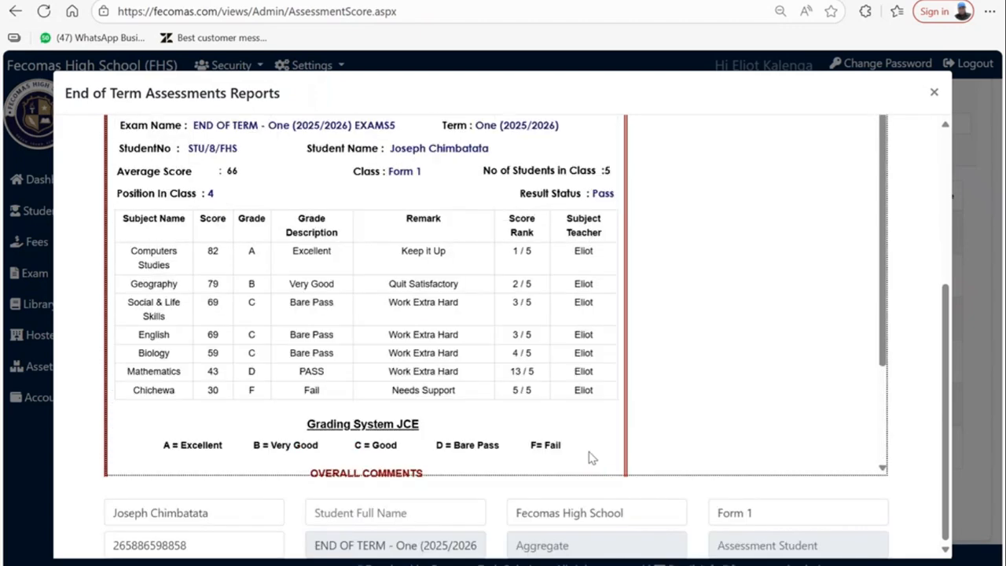
left_click(201, 375)
- Scroll back up to the report selectors above the term One 2025/2026 report
scroll(393, 388, "up", 5)
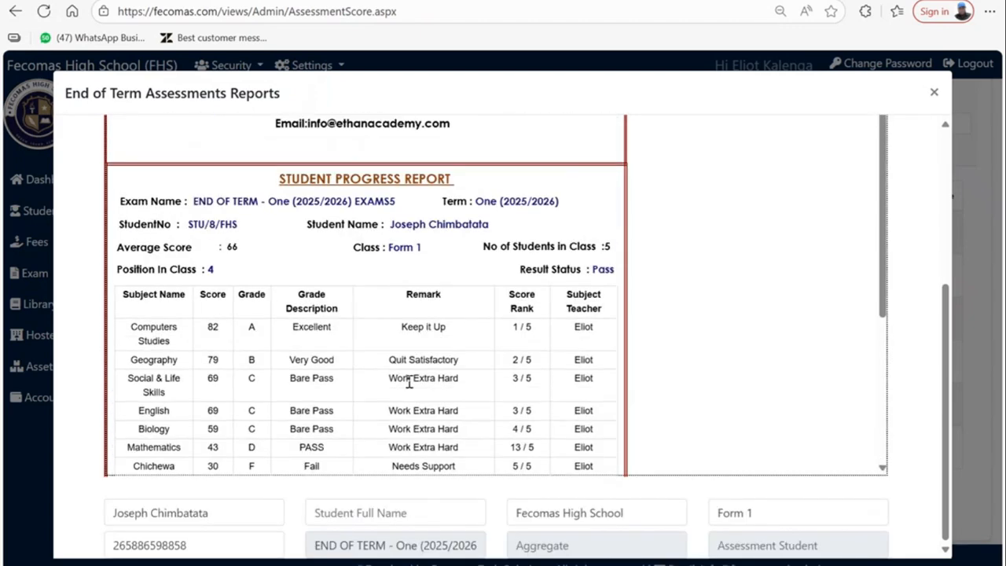
scroll(282, 163, "up", 3)
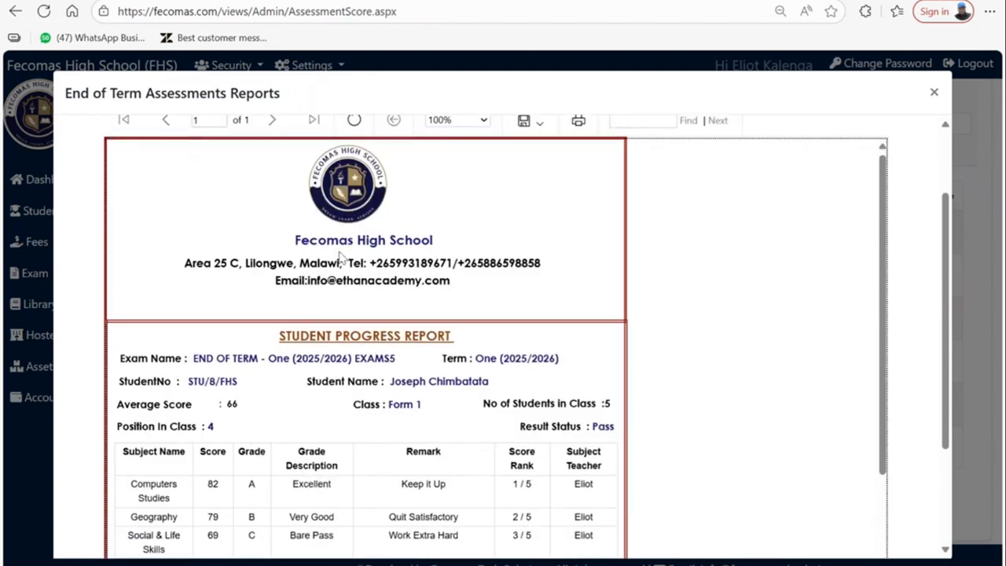
scroll(340, 257, "down", 1)
scroll(339, 258, "up", 1)
scroll(346, 259, "up", 1)
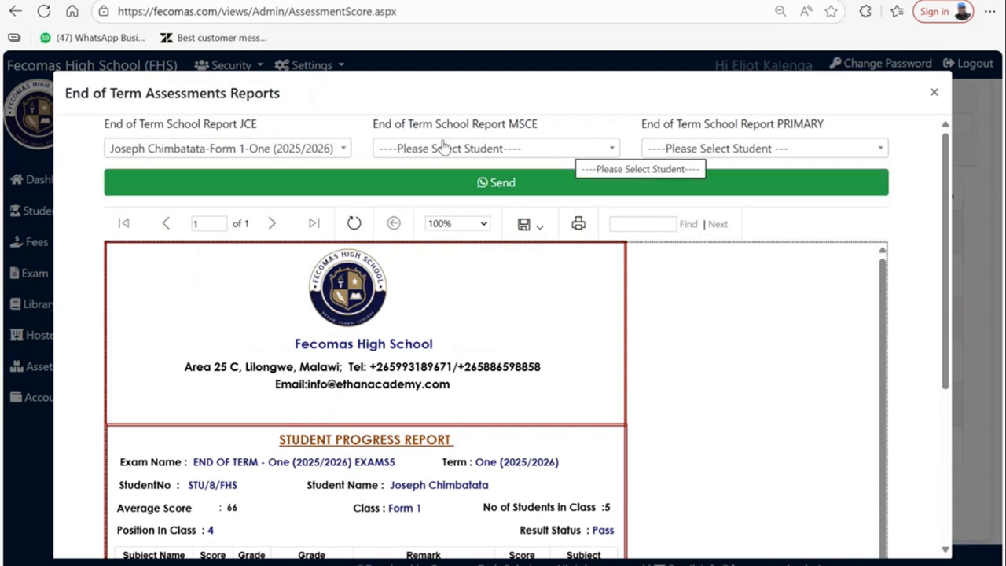
- Generate the MSCE end-of-term report for a Form 4 student
scroll(492, 403, "down", 3)
scroll(491, 404, "up", 3)
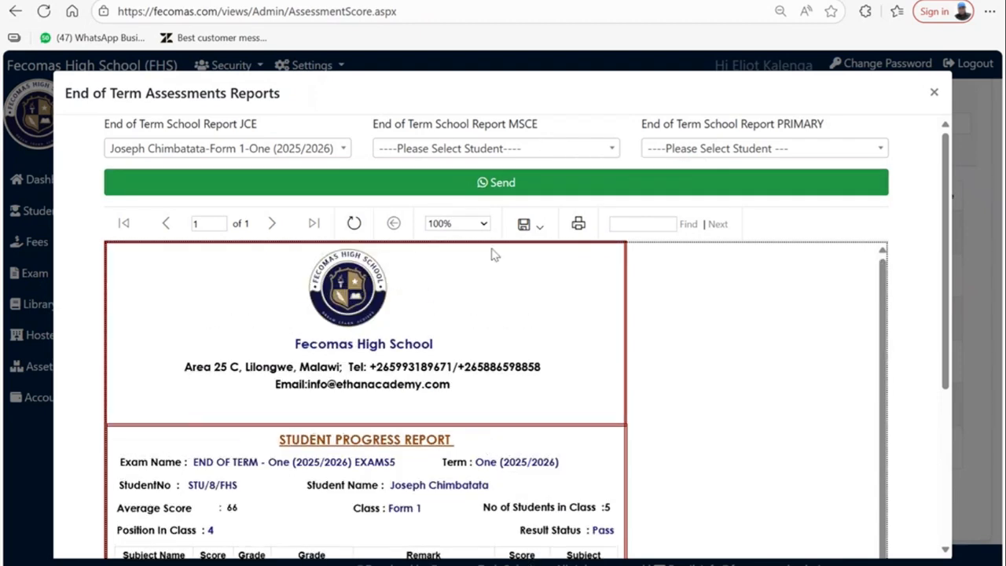
left_click(464, 150)
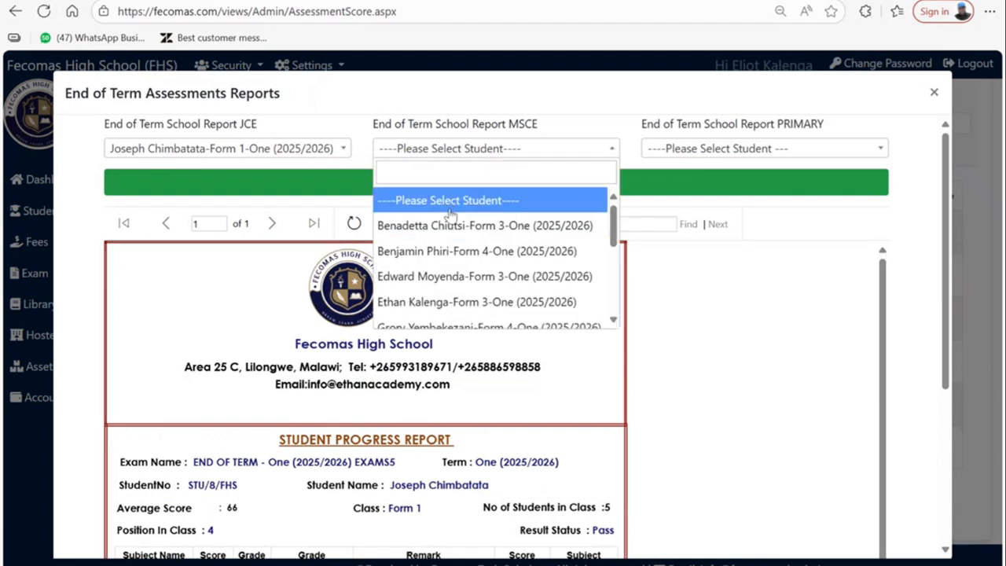
left_click(450, 253)
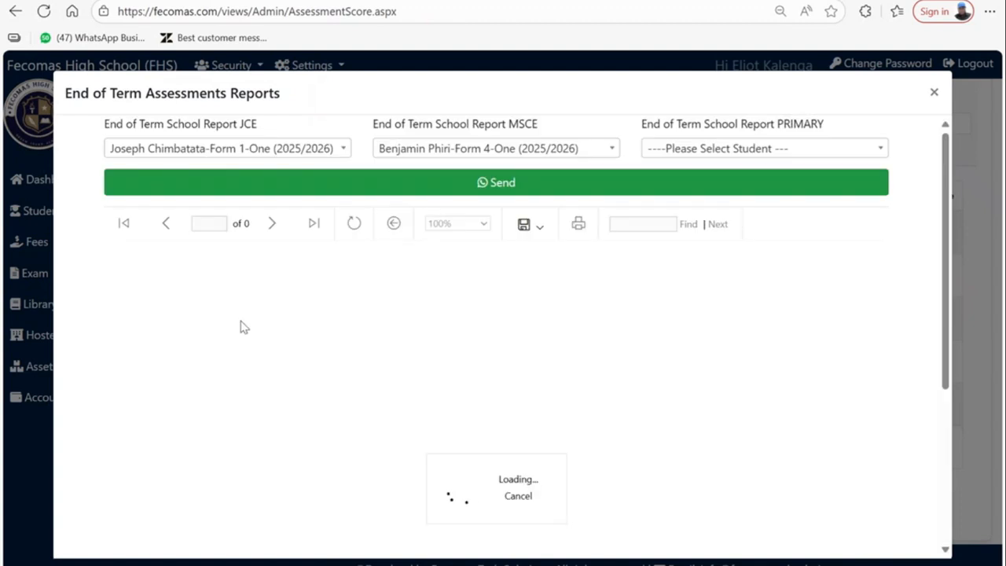
scroll(553, 348, "down", 3)
scroll(543, 359, "up", 3)
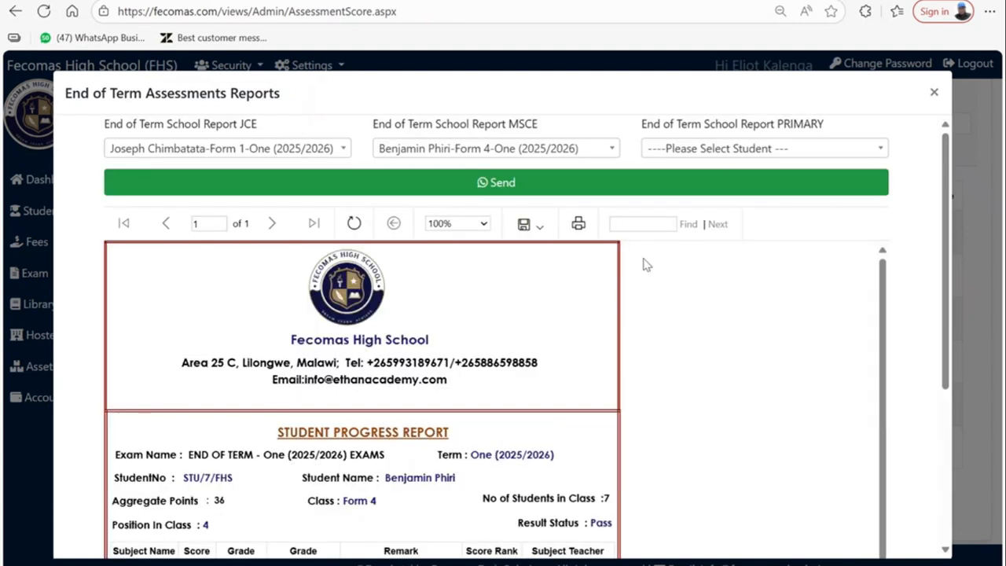
- Generate the PRIMARY end-of-term report for a Baby Class student and review it
left_click(691, 151)
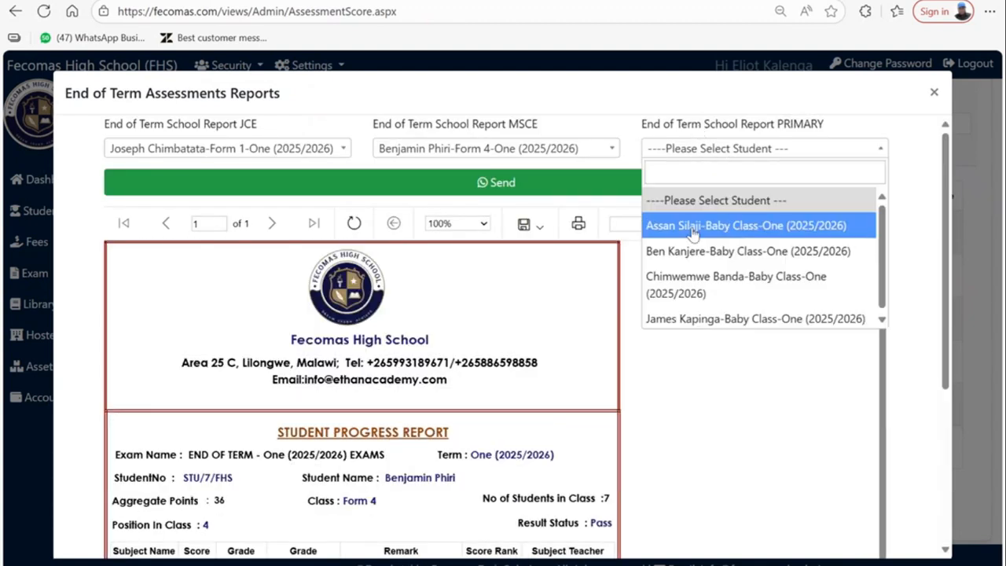
left_click(709, 284)
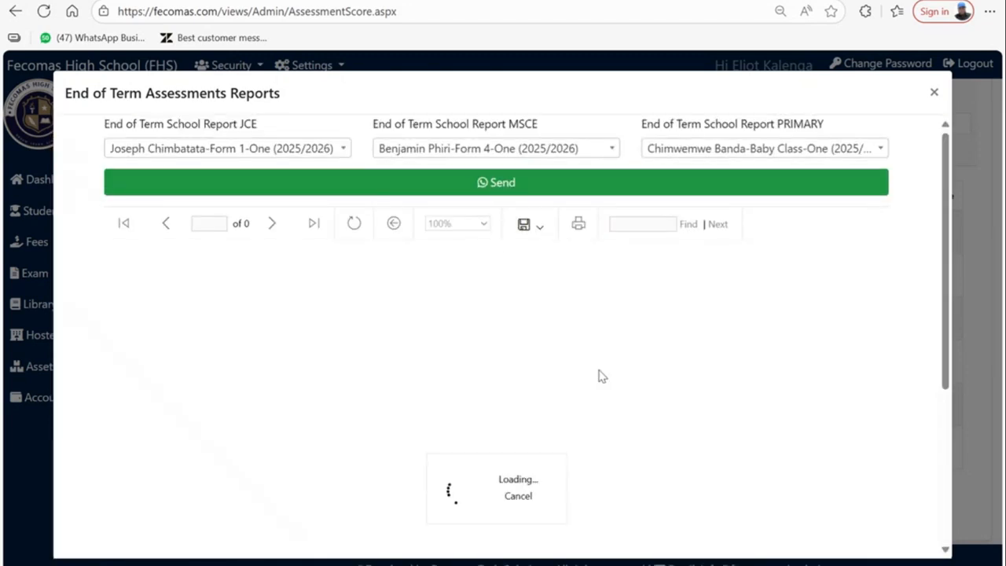
scroll(487, 346, "down", 2)
scroll(475, 336, "up", 1)
scroll(467, 333, "down", 2)
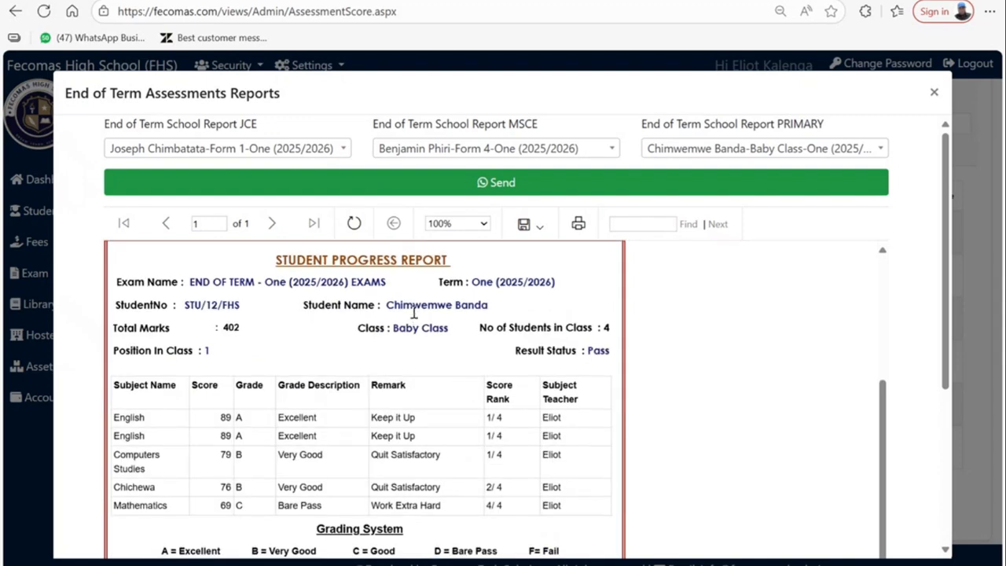
scroll(559, 373, "down", 1)
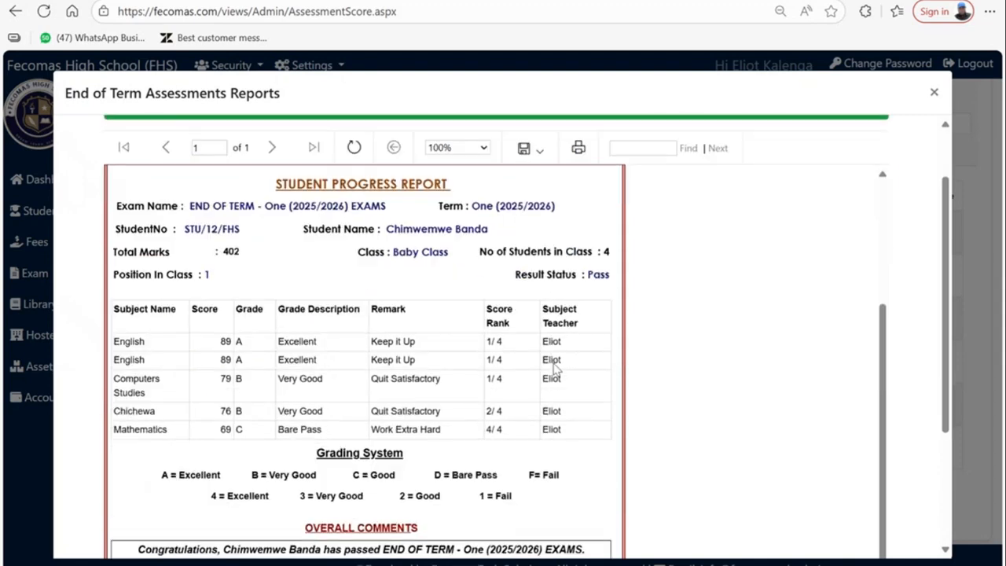
scroll(553, 345, "up", 3)
scroll(496, 281, "up", 1)
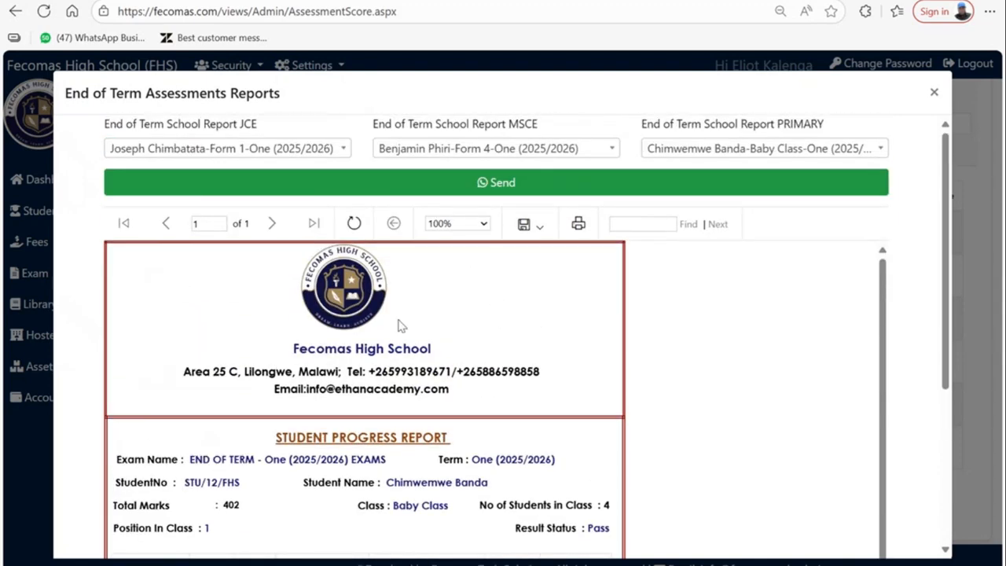
- Export the Baby Class report as PDF, view the download, then close the reports window
left_click(524, 226)
left_click(528, 292)
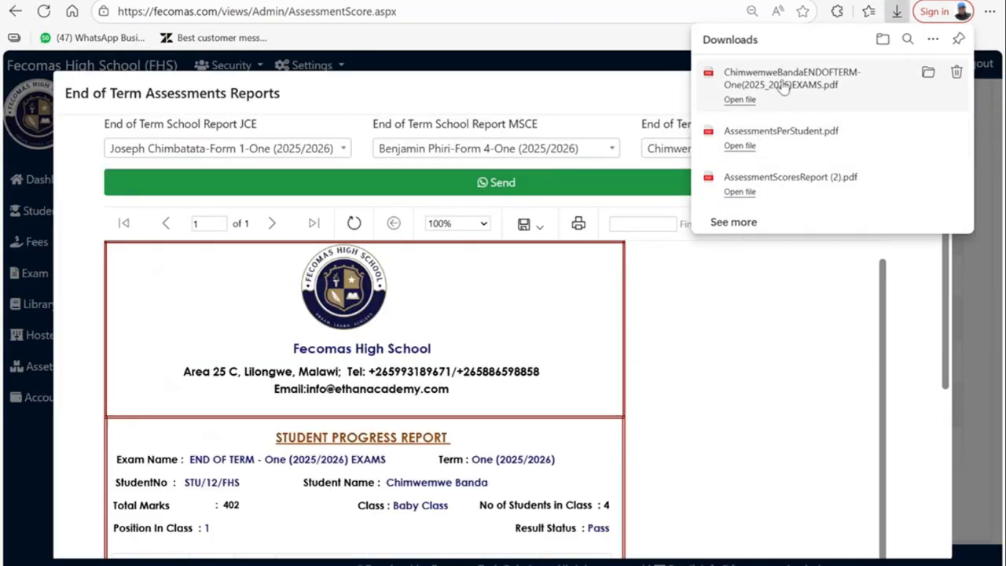
left_click(778, 87)
key("ctrl+w")
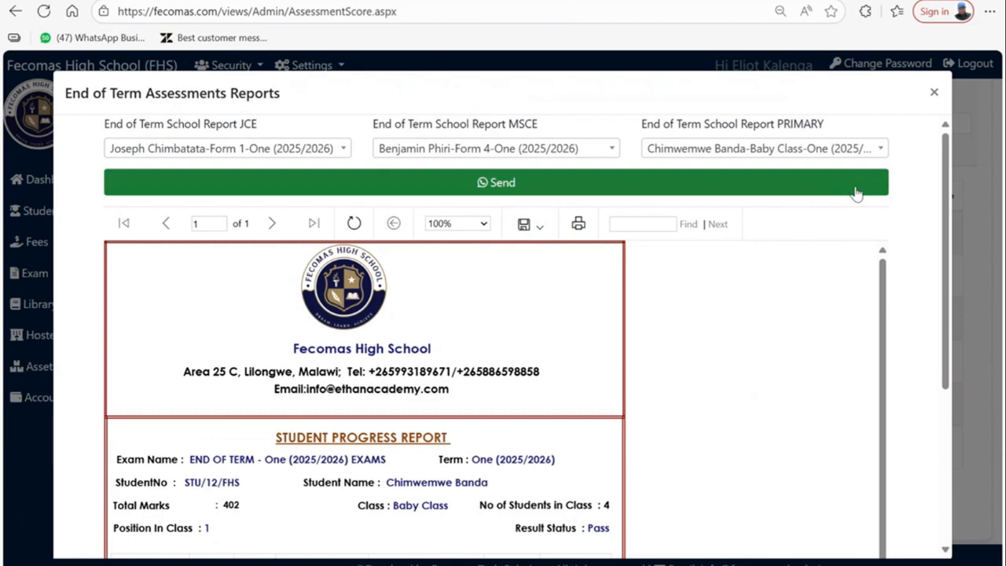
left_click(930, 97)
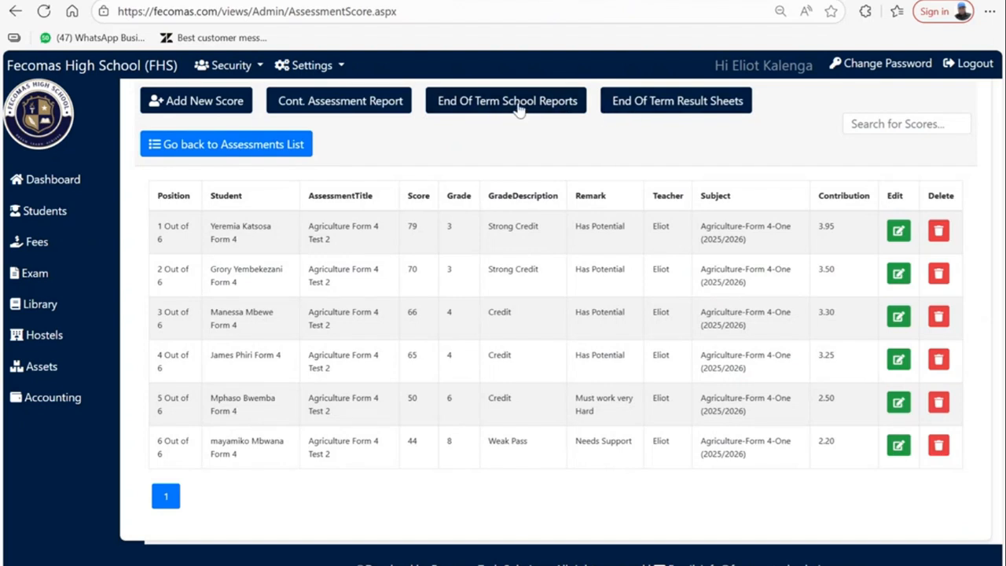
- Show the END OF TERM - One (2025/2026) Form 4 result sheet: 7 sat, 6 passed, 86% pass rate
left_click(706, 106)
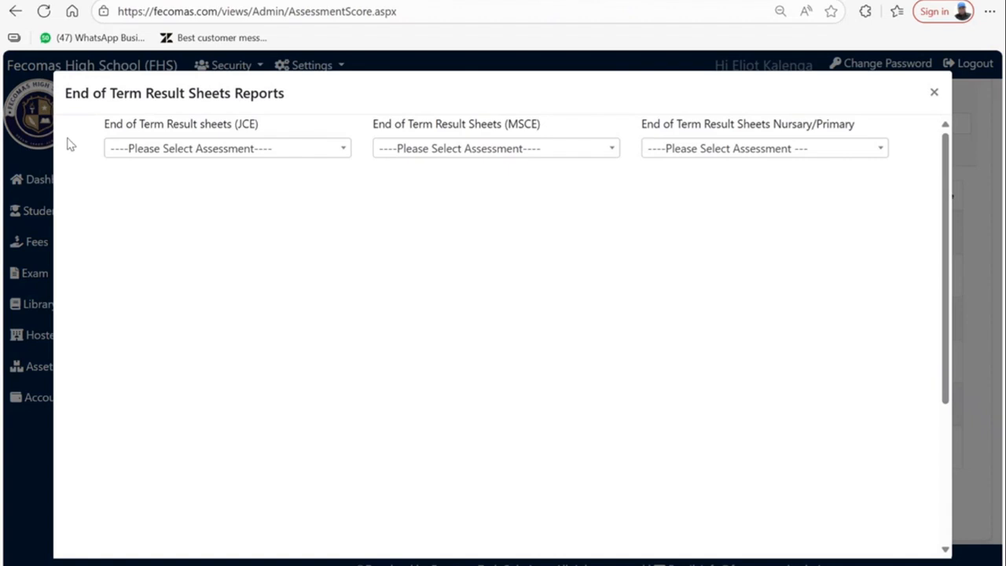
left_click(459, 152)
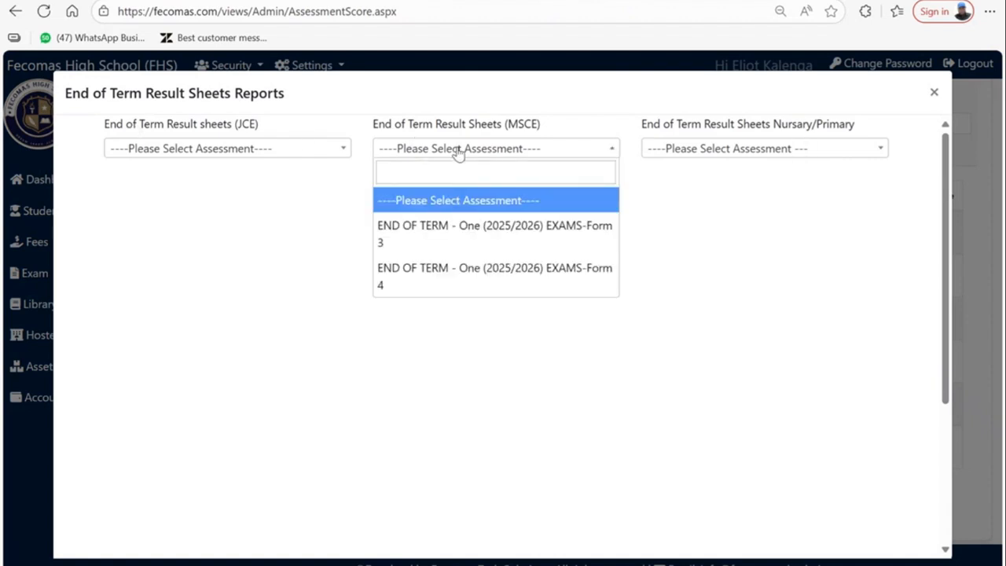
left_click(397, 280)
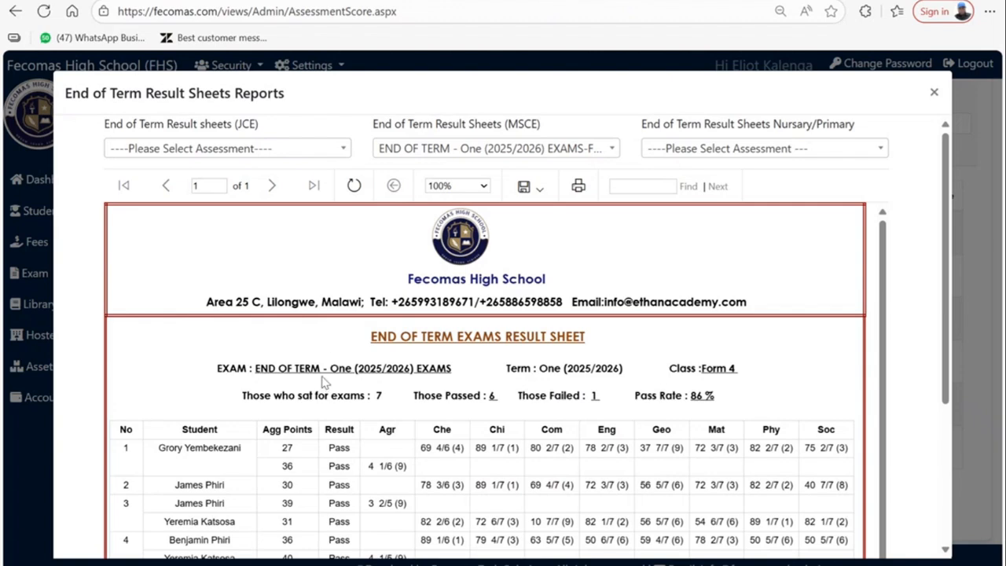
scroll(664, 383, "down", 3)
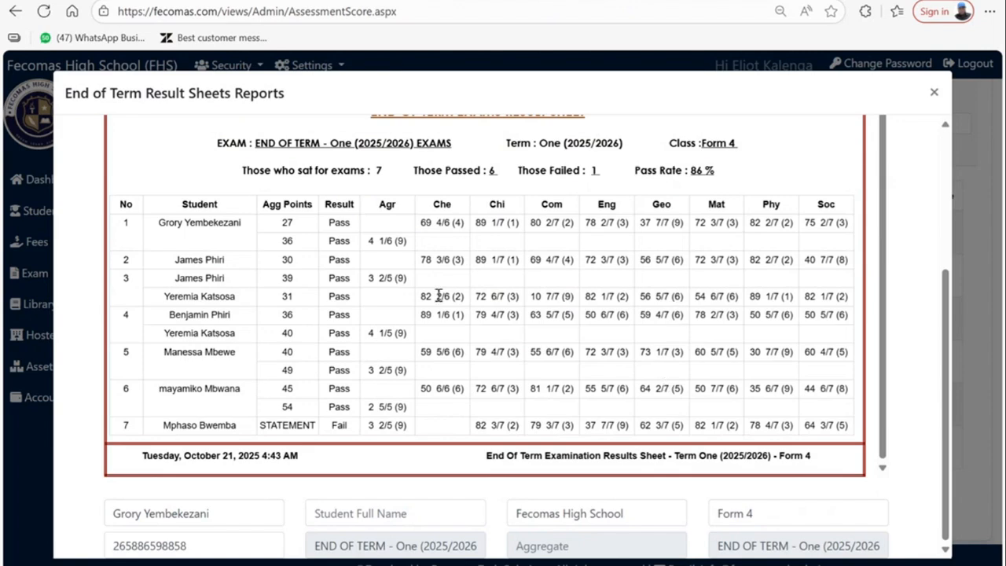
scroll(391, 212, "up", 3)
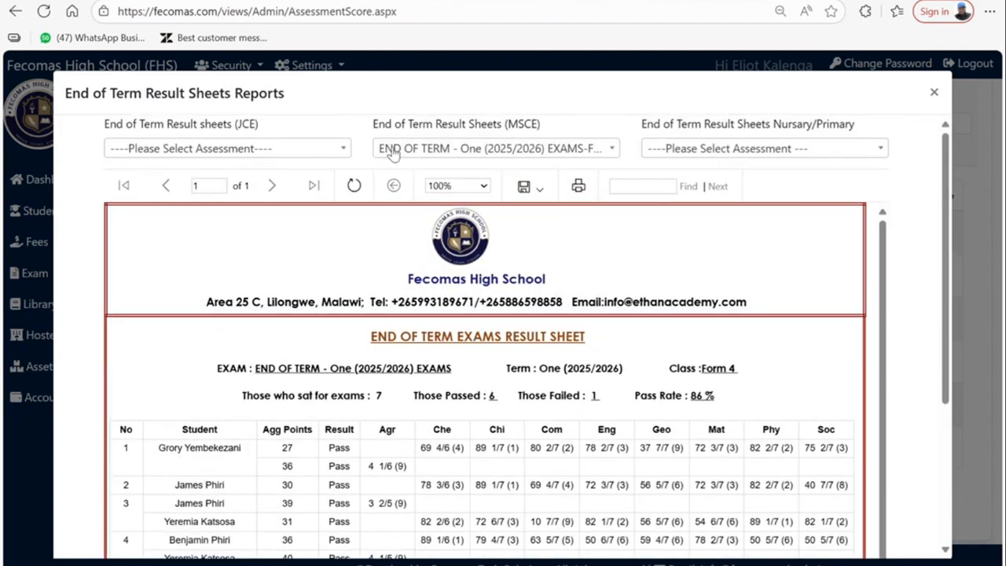
- Generate the Form 1 end-of-term result sheet from the JCE exams
left_click(306, 150)
left_click(206, 276)
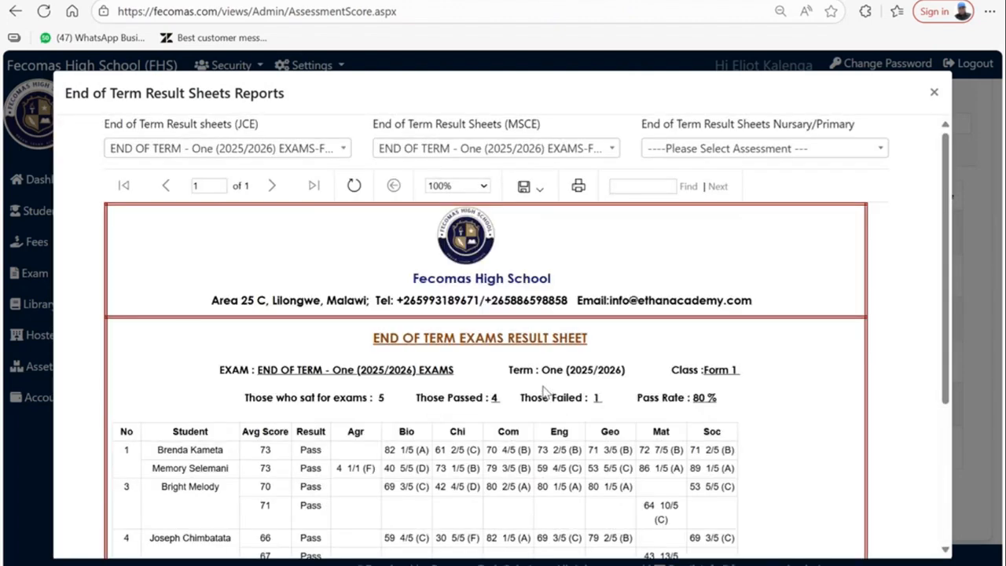
scroll(544, 391, "down", 2)
scroll(544, 390, "up", 2)
- Generate the Baby Class result sheet, showing all 4 pupils passed (100%)
left_click(746, 149)
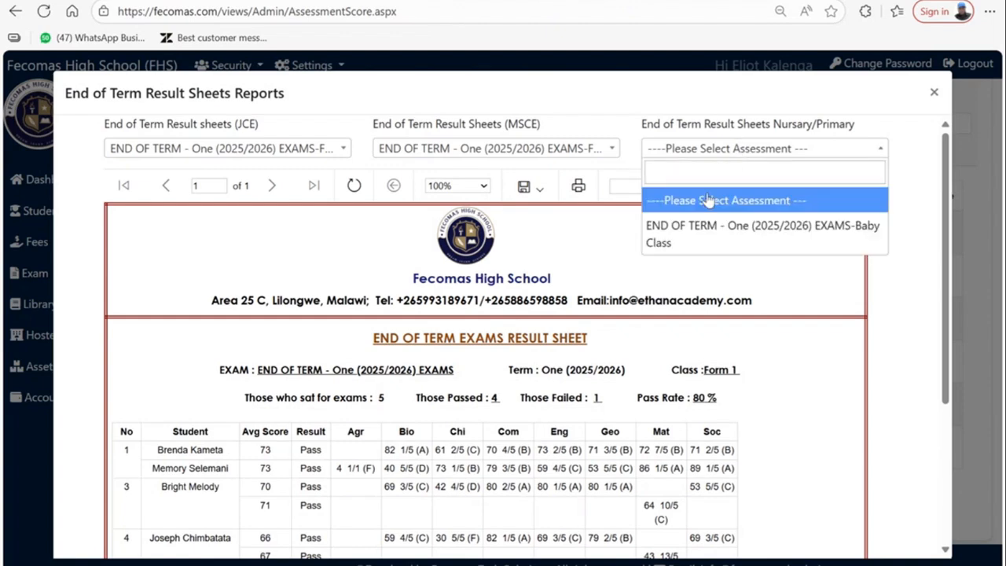
left_click(698, 226)
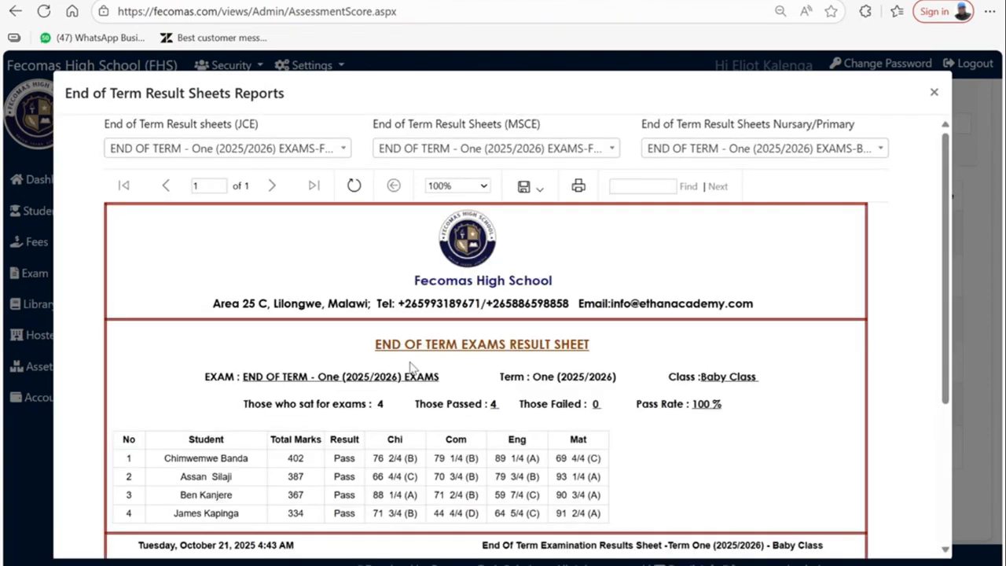
scroll(410, 366, "down", 2)
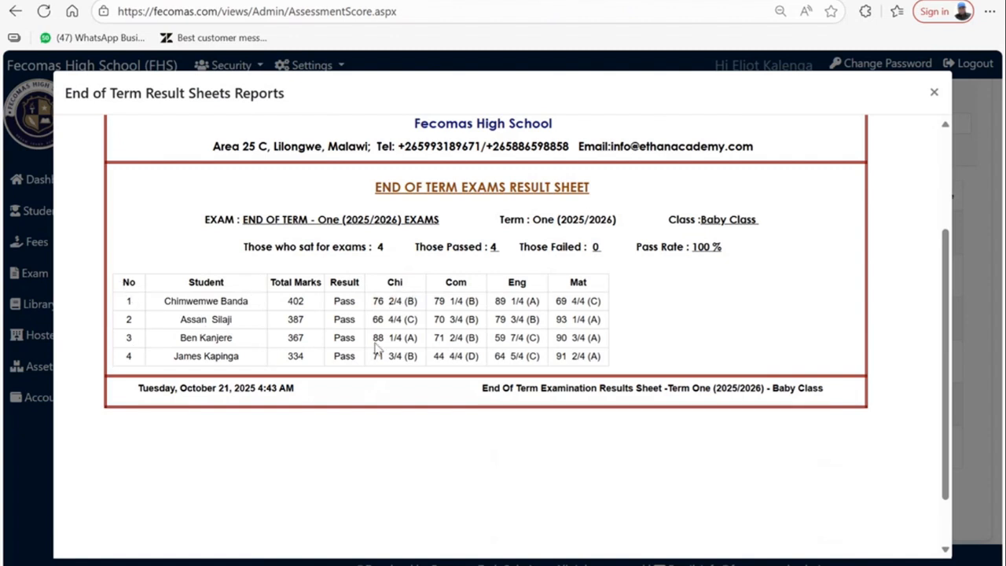
scroll(420, 305, "up", 1)
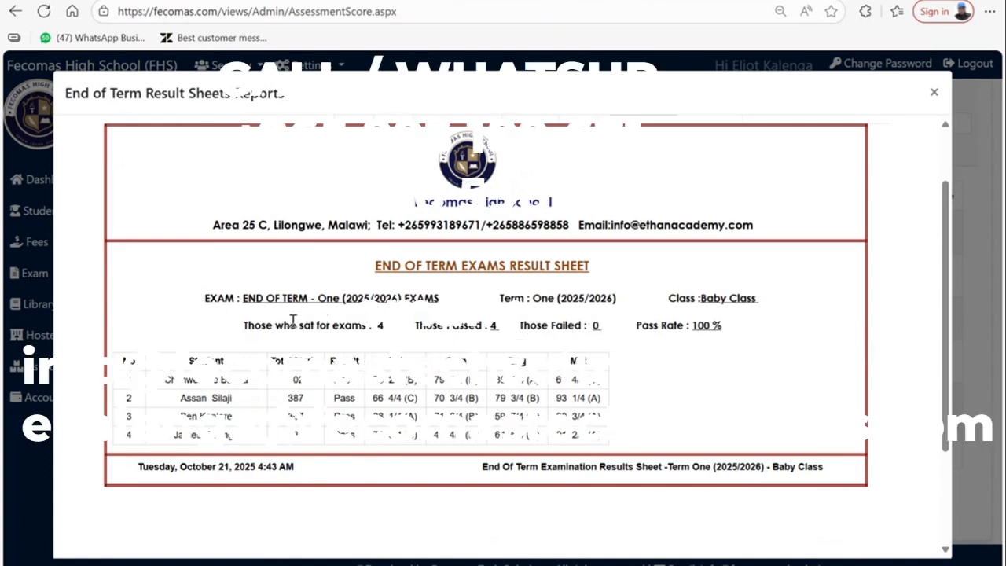
scroll(619, 302, "up", 1)
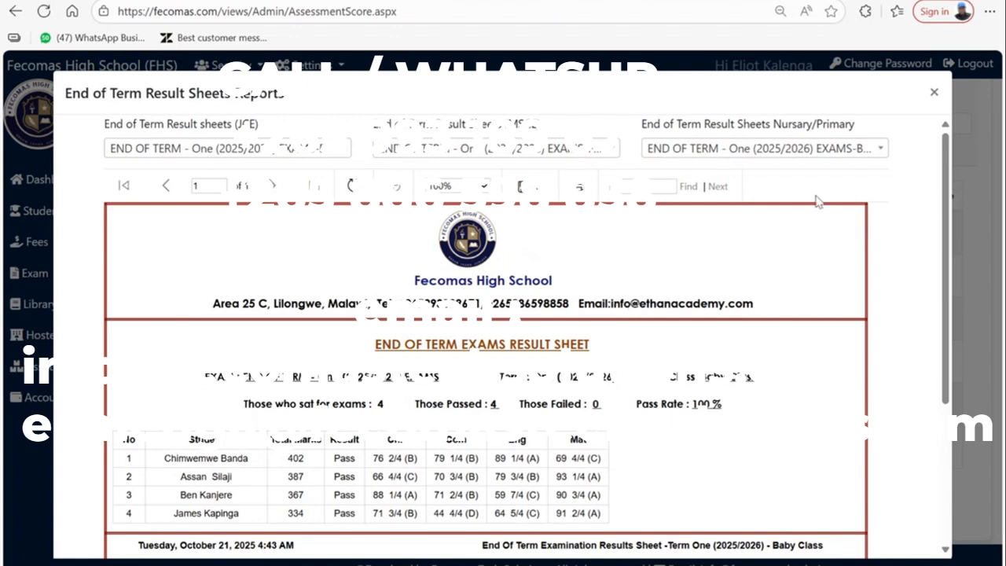